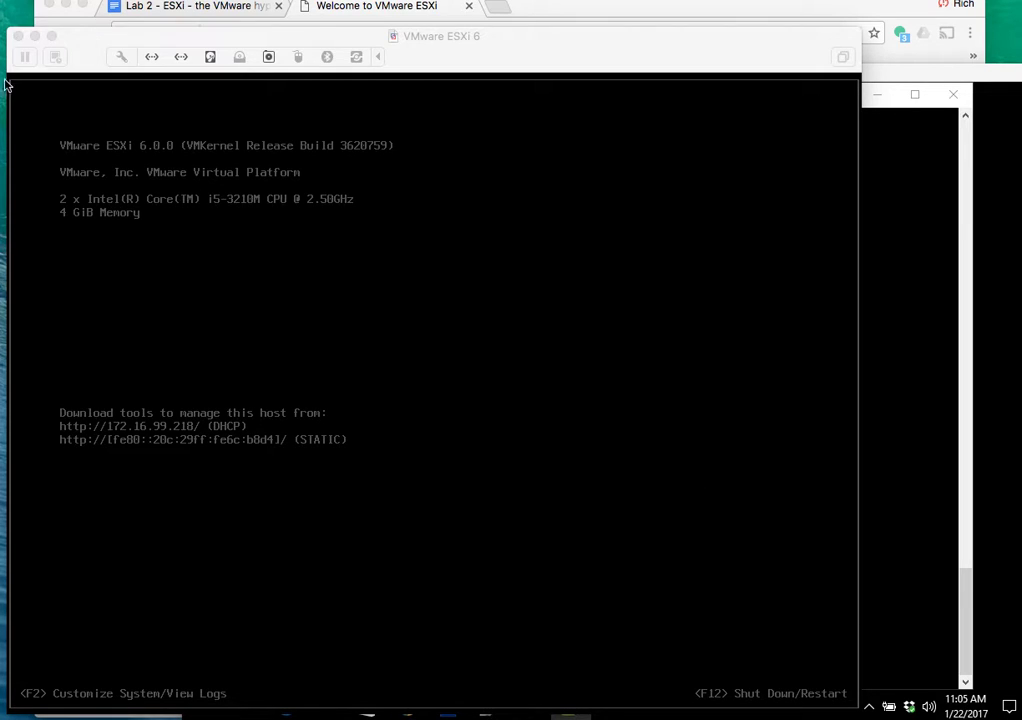
- Review the settings overview of the VMware ESXi 6 virtual machine, and close it
{"action": "left_click", "coordinate": [90, 41]}
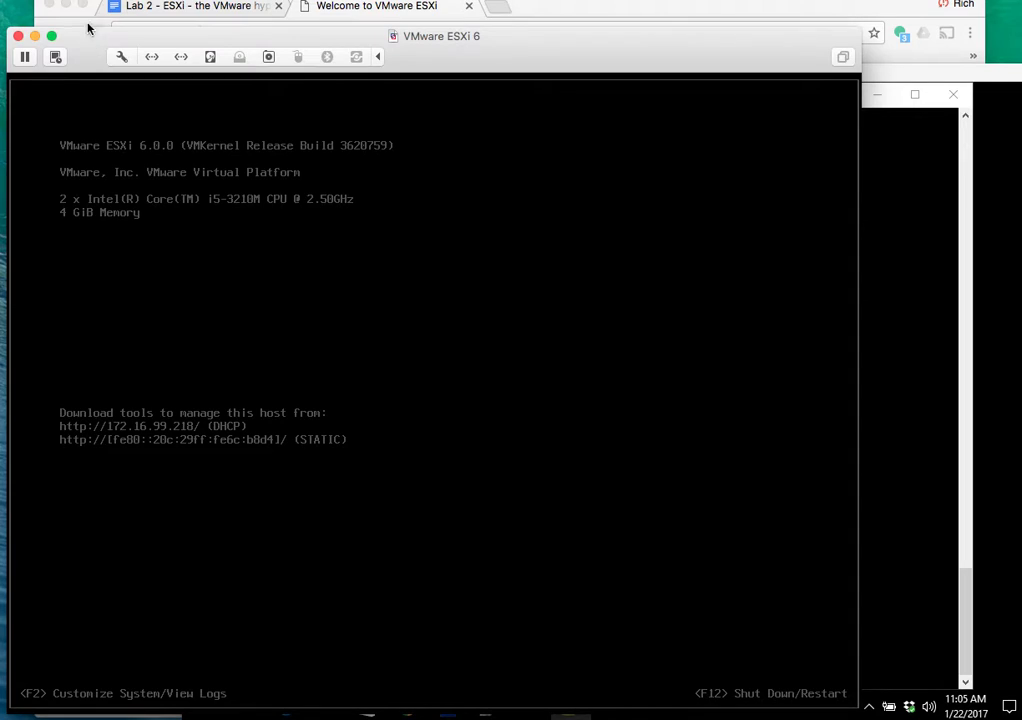
{"action": "left_click", "coordinate": [55, 56]}
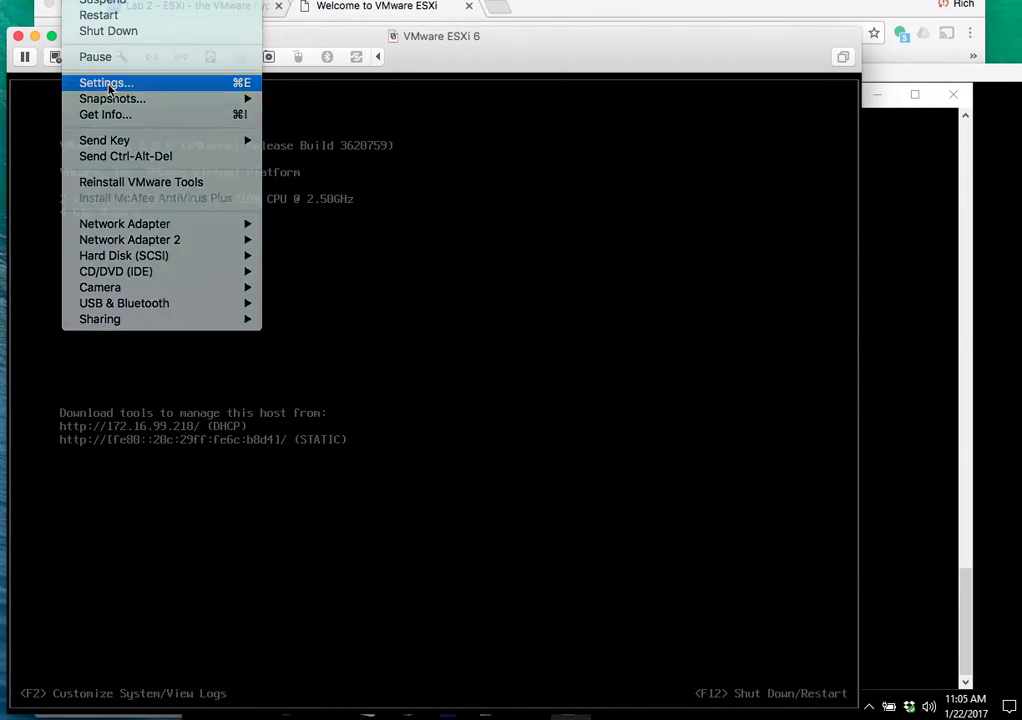
{"action": "left_click", "coordinate": [92, 82]}
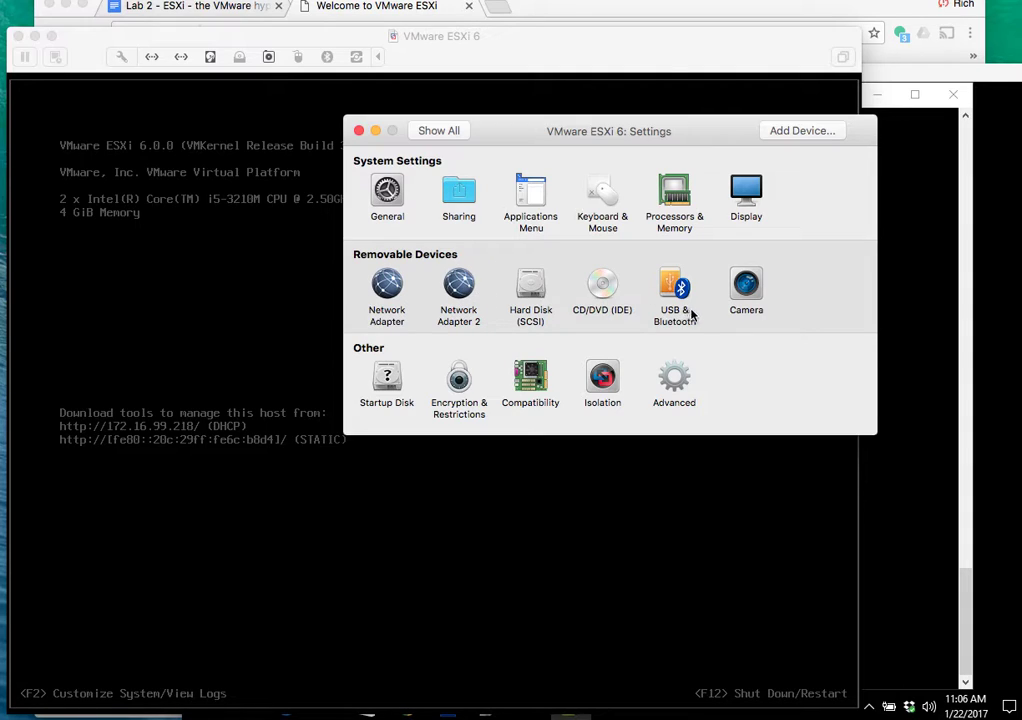
{"action": "left_click", "coordinate": [359, 134]}
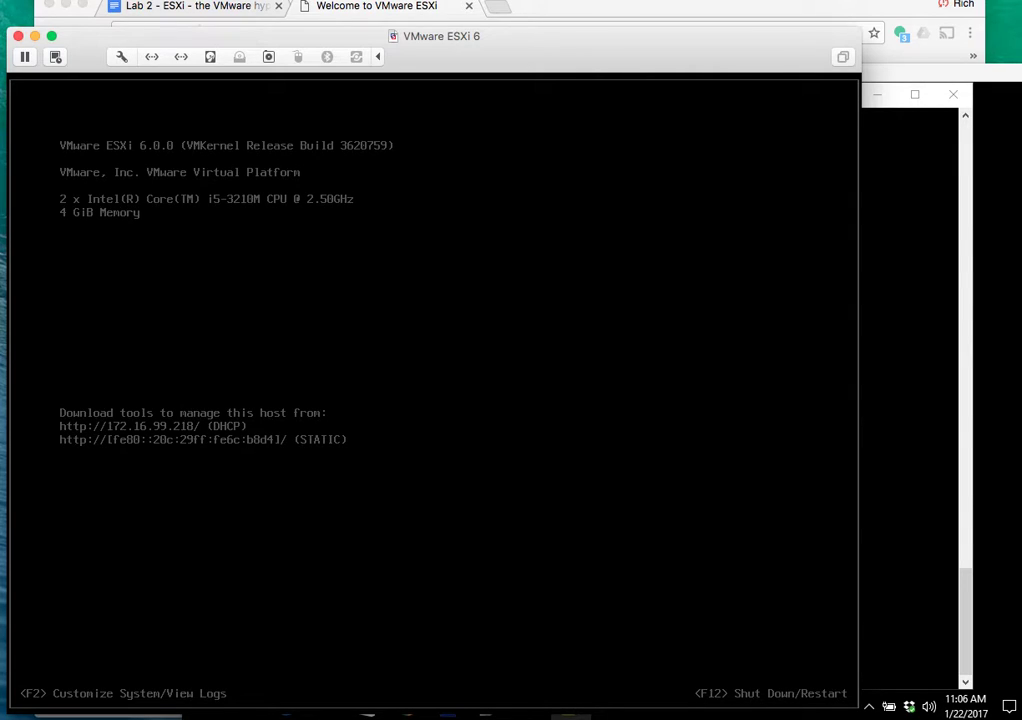
- Log in to the ESXi console's system customization as root, entering the account password
{"action": "key", "text": "F2"}
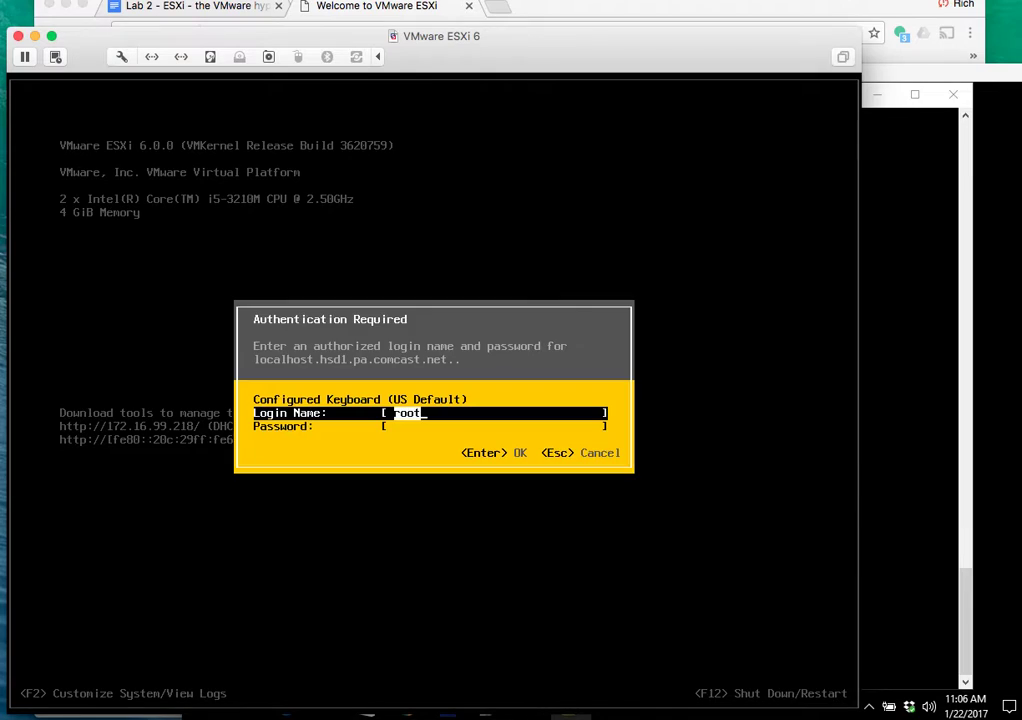
{"action": "key", "text": "Tab"}
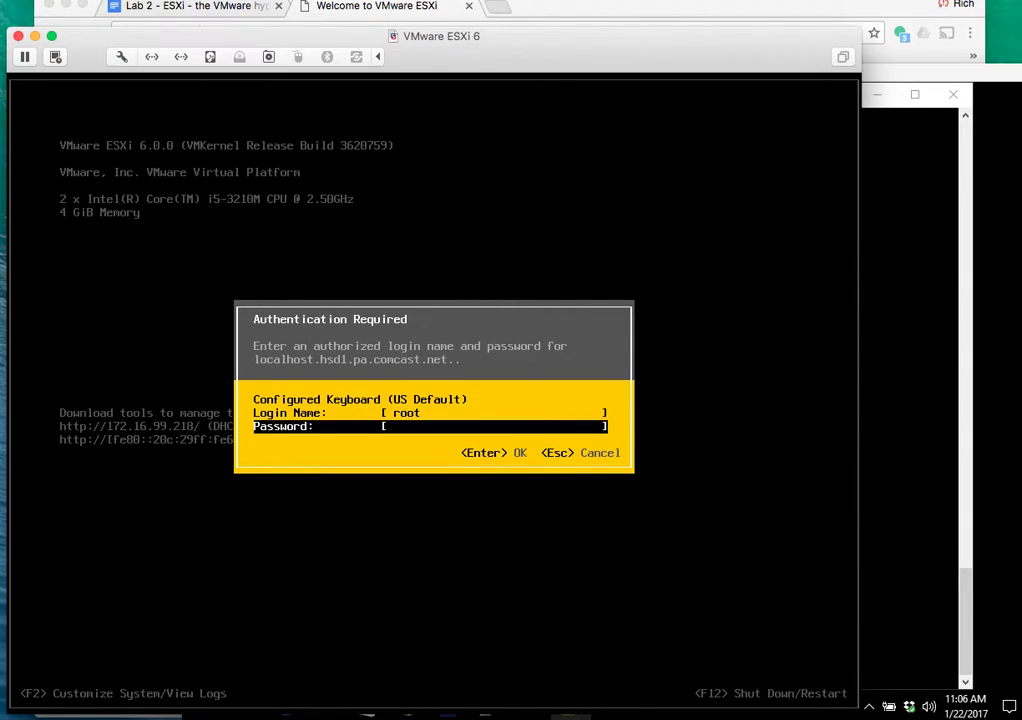
{"action": "type", "text": "******"}
{"action": "key", "text": "Return"}
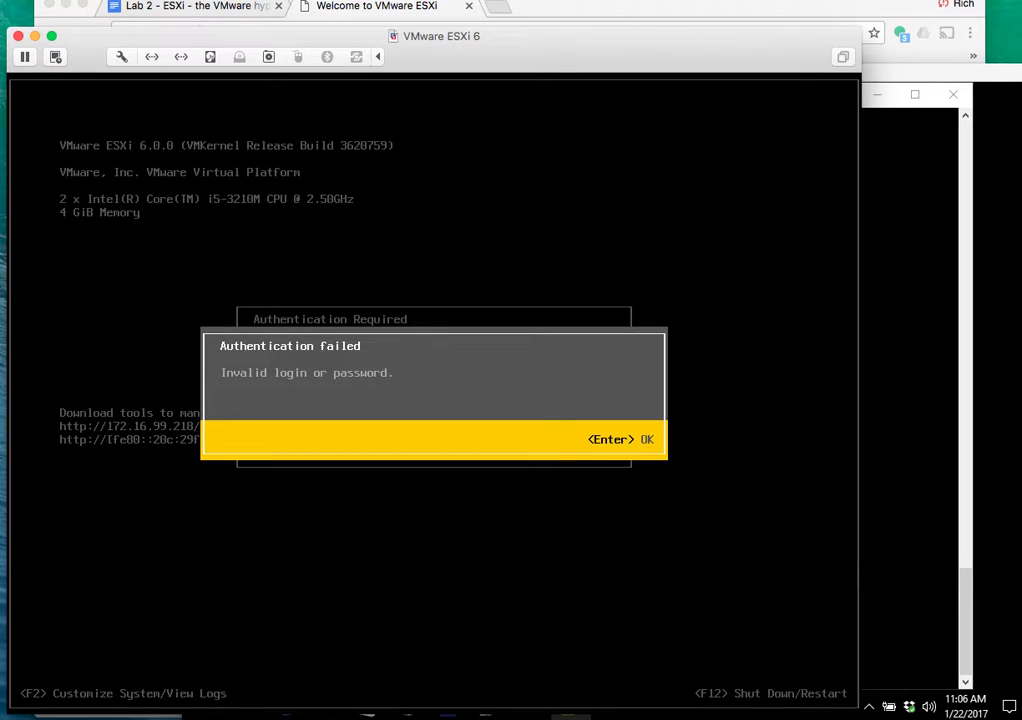
{"action": "key", "text": "Return"}
{"action": "type", "text": "******"}
{"action": "key", "text": "Return"}
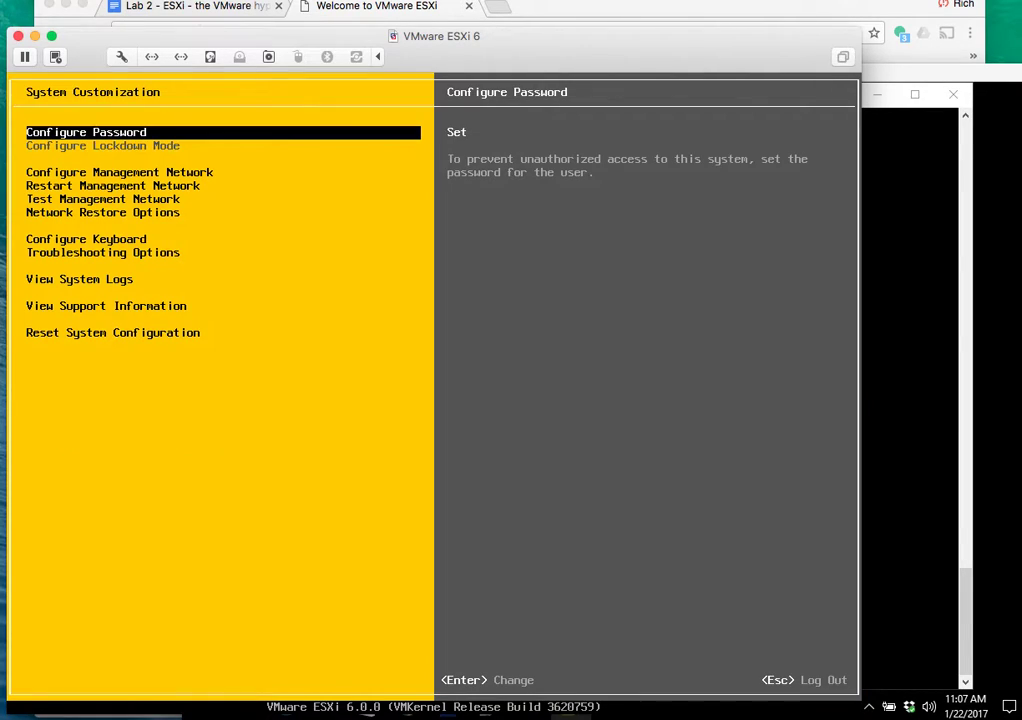
- Look through the System Customization options, from password configuration through the management network entries
{"action": "key", "text": "Down"}
{"action": "key", "text": "Down"}
{"action": "key", "text": "Down"}
{"action": "key", "text": "Down"}
{"action": "key", "text": "Down"}
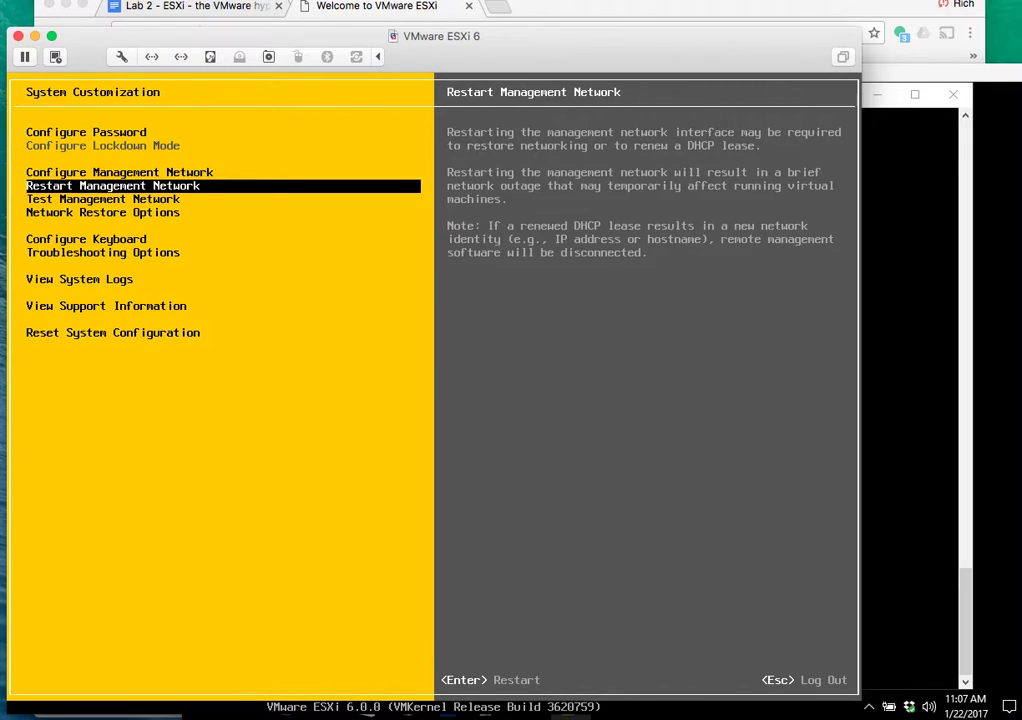
{"action": "key", "text": "Down"}
{"action": "key", "text": "Down"}
{"action": "key", "text": "Up"}
{"action": "key", "text": "Up"}
{"action": "key", "text": "Up"}
{"action": "key", "text": "Up"}
{"action": "key", "text": "Up"}
{"action": "key", "text": "Up"}
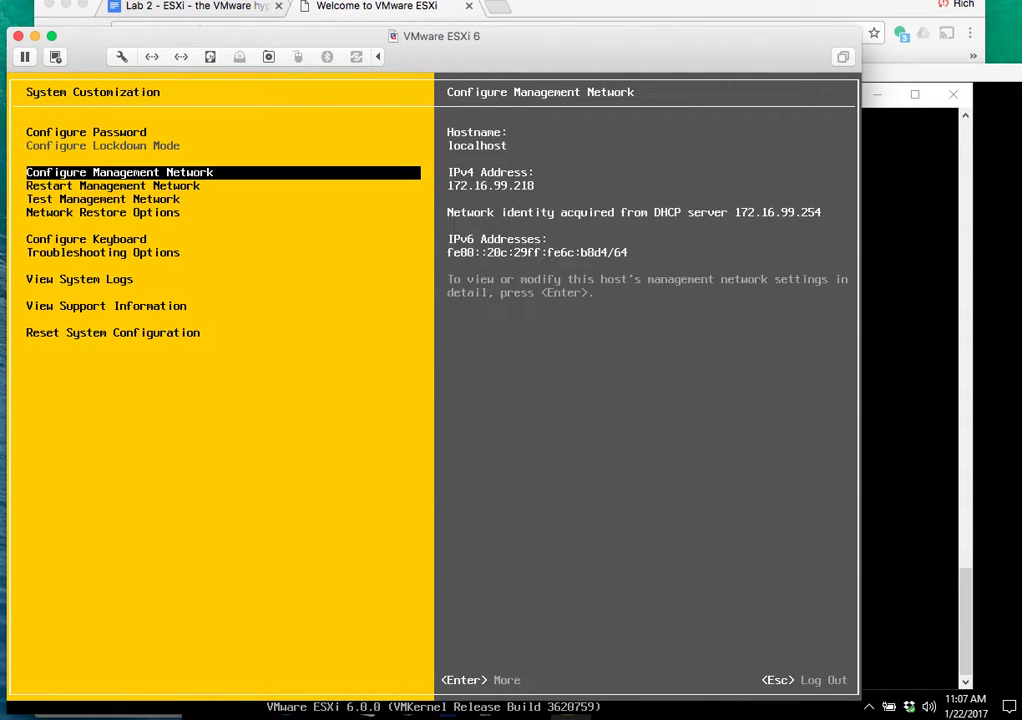
- Review the management network's adapters, toggle the vmnic0 selection off and back on, and return to System Customization
{"action": "key", "text": "Down"}
{"action": "key", "text": "Down"}
{"action": "key", "text": "Return"}
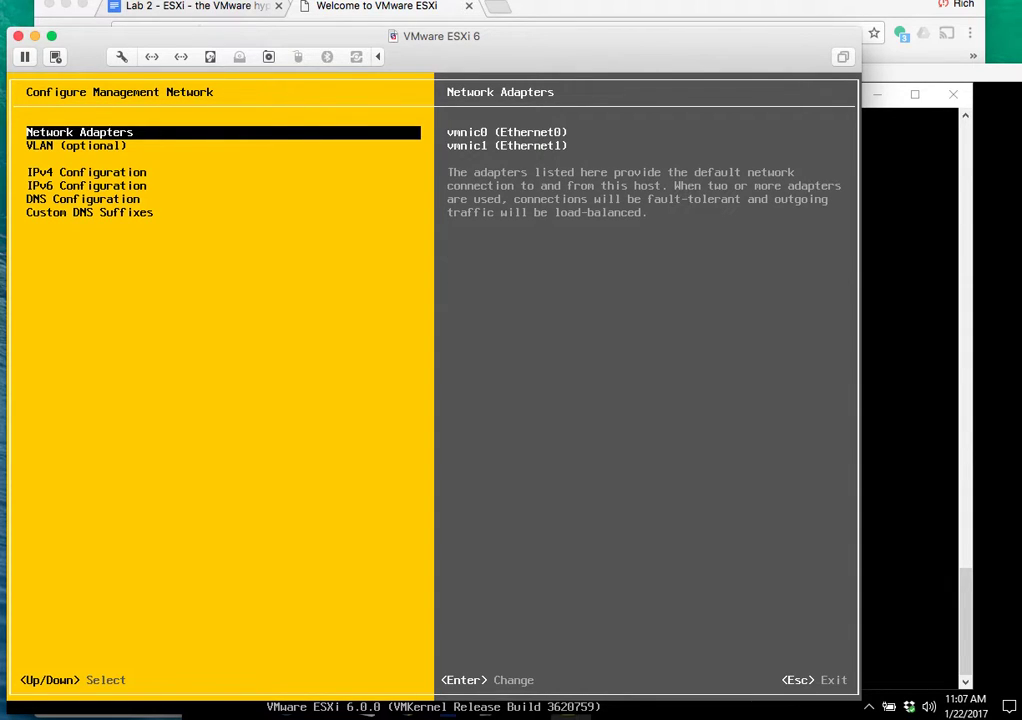
{"action": "key", "text": "Down"}
{"action": "key", "text": "Up"}
{"action": "key", "text": "Return"}
{"action": "key", "text": "Down"}
{"action": "key", "text": "Up"}
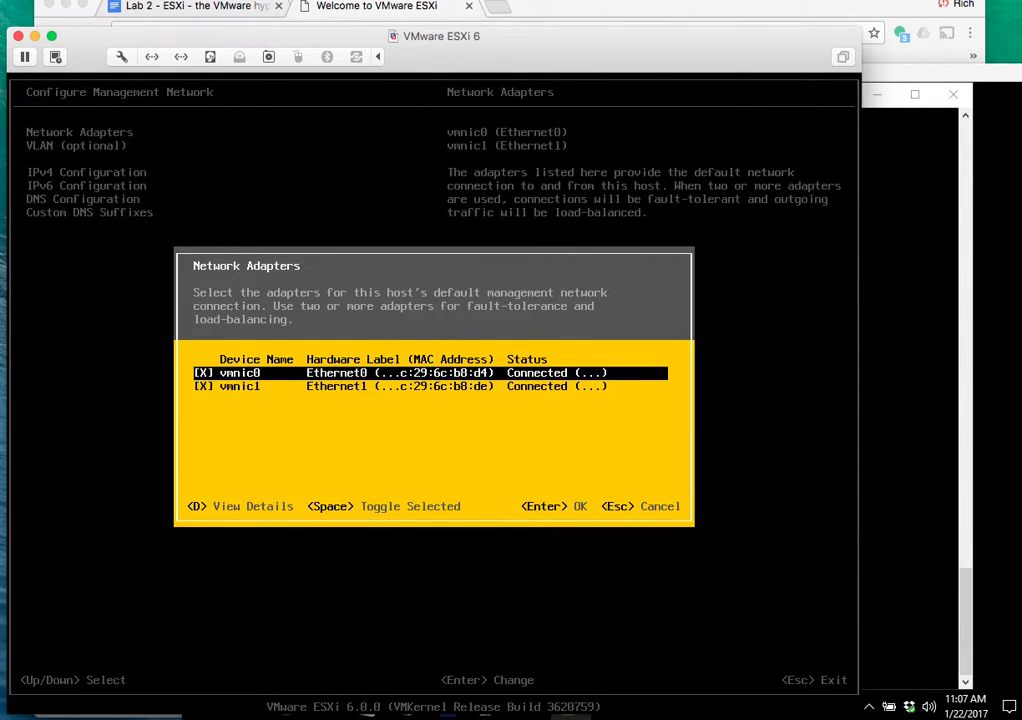
{"action": "key", "text": "Down"}
{"action": "key", "text": "Up"}
{"action": "key", "text": "space"}
{"action": "key", "text": "space"}
{"action": "key", "text": "space"}
{"action": "key", "text": "space"}
{"action": "key", "text": "Return"}
{"action": "key", "text": "Escape"}
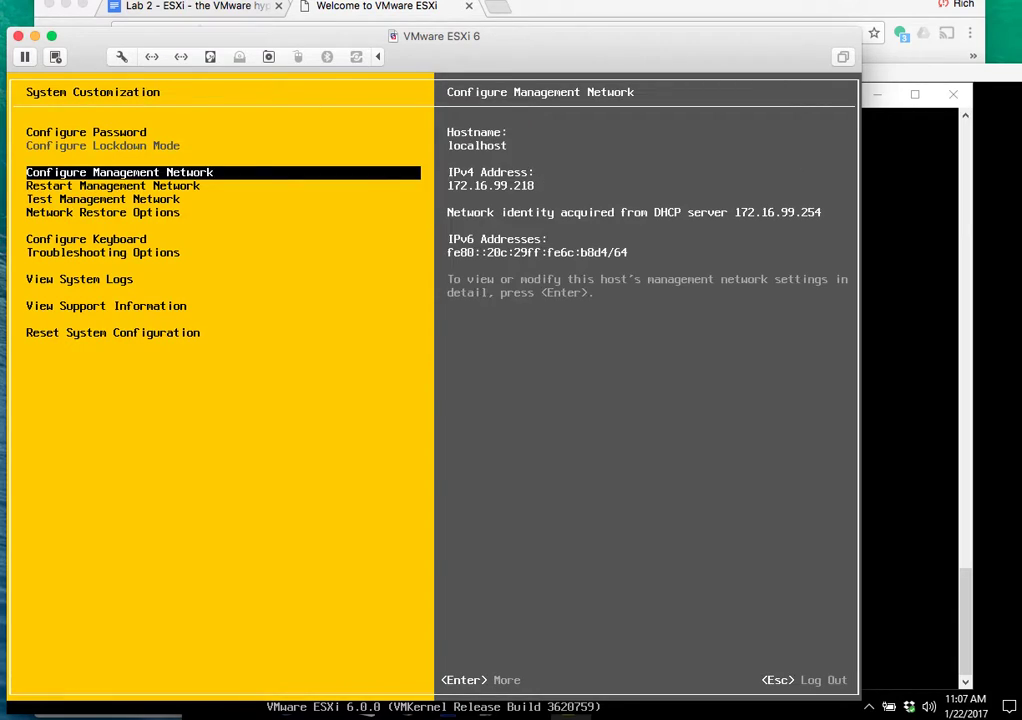
- Review the management network's IPv4 configuration options, and leave them without applying a change
{"action": "key", "text": "Return"}
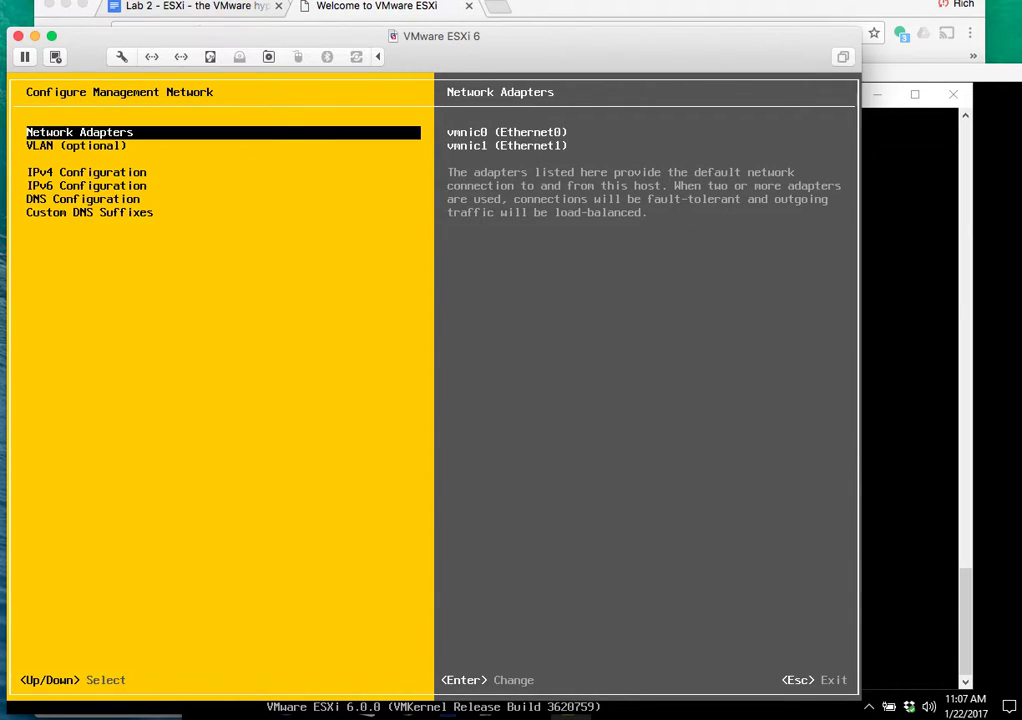
{"action": "key", "text": "Down"}
{"action": "key", "text": "Down"}
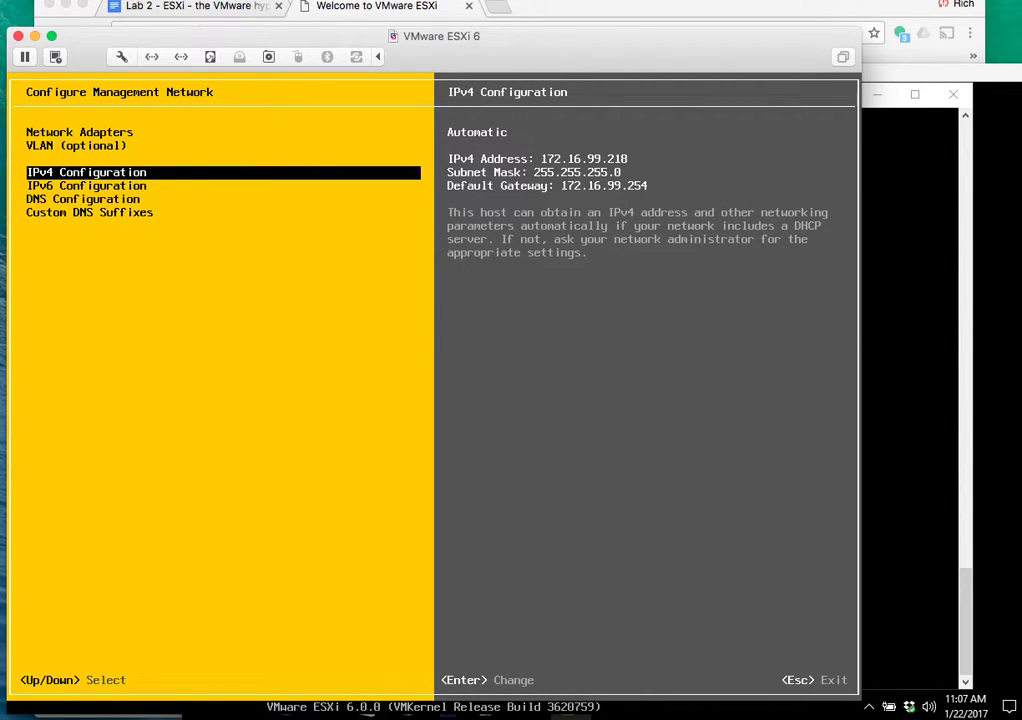
{"action": "key", "text": "Return"}
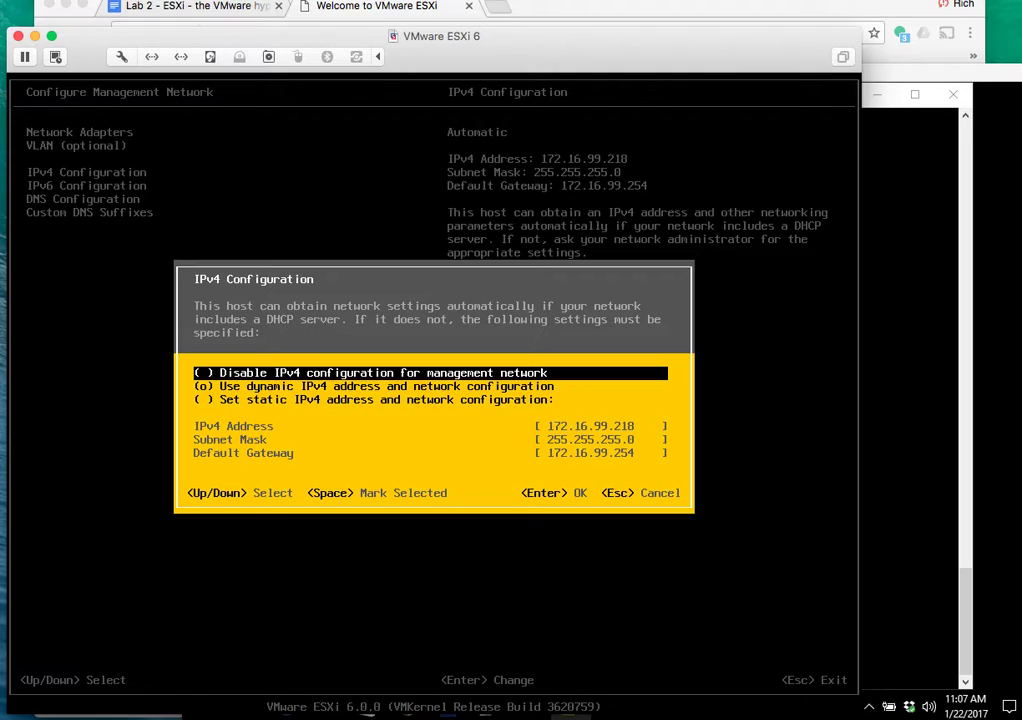
{"action": "key", "text": "Down"}
{"action": "key", "text": "Up"}
{"action": "key", "text": "Escape"}
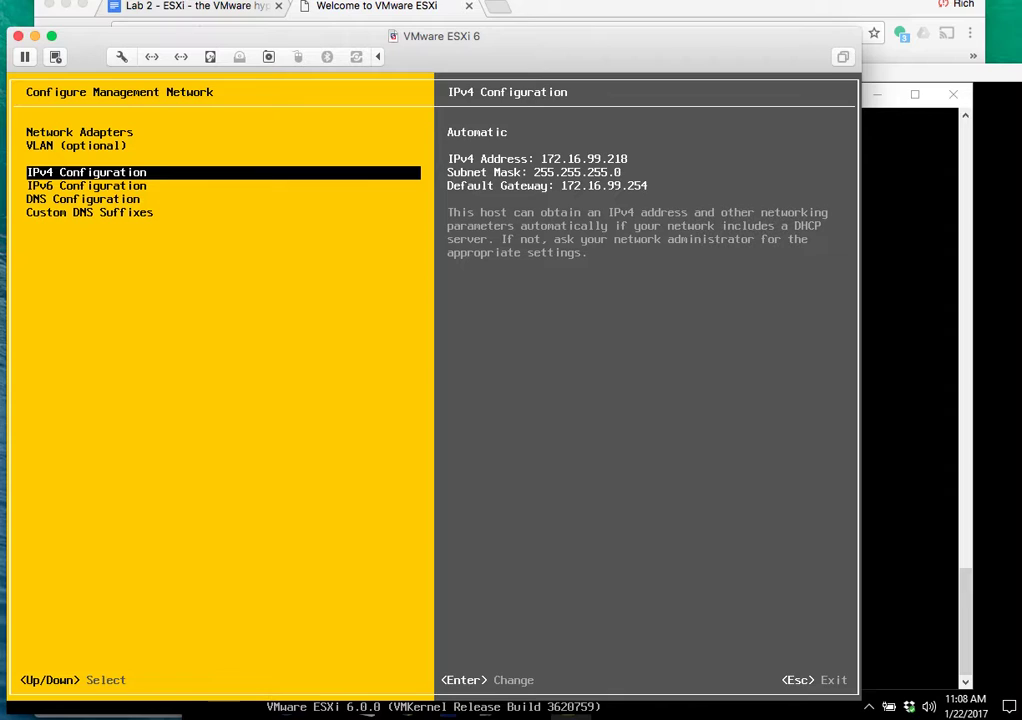
- Check the management network's optional VLAN setting, and log out of System Customization
{"action": "key", "text": "Up"}
{"action": "key", "text": "Up"}
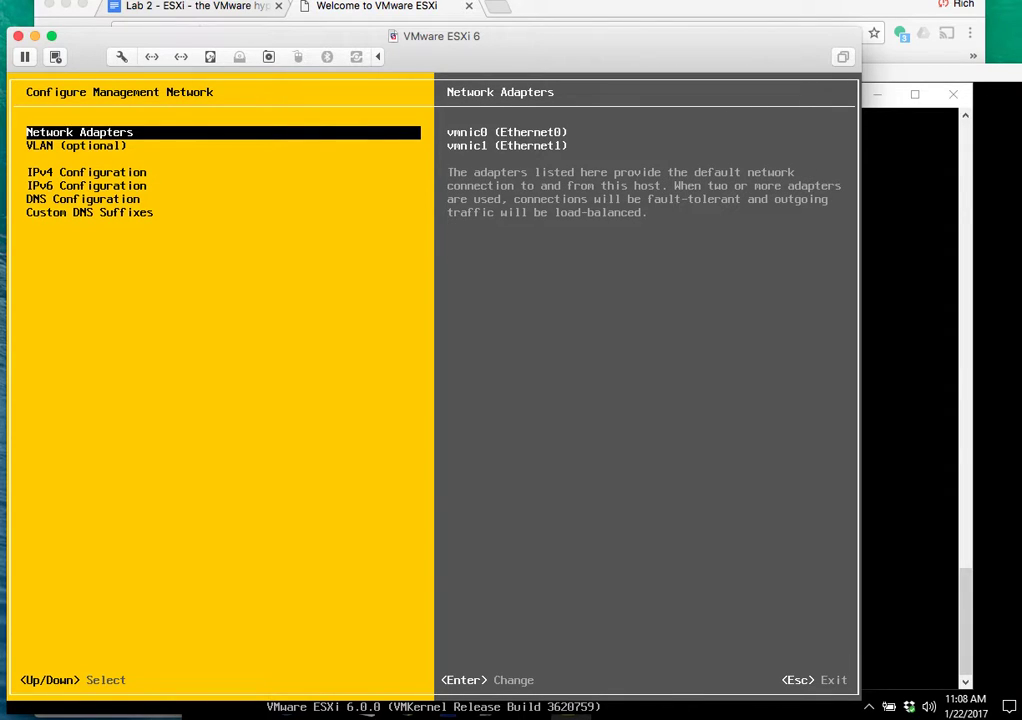
{"action": "key", "text": "Down"}
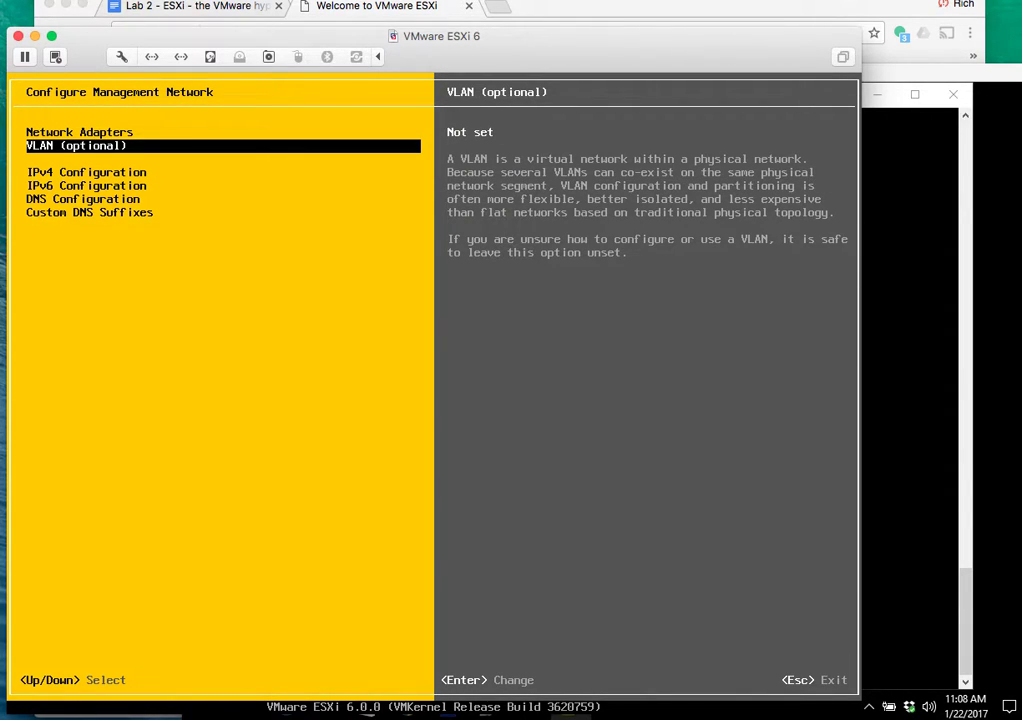
{"action": "key", "text": "Escape"}
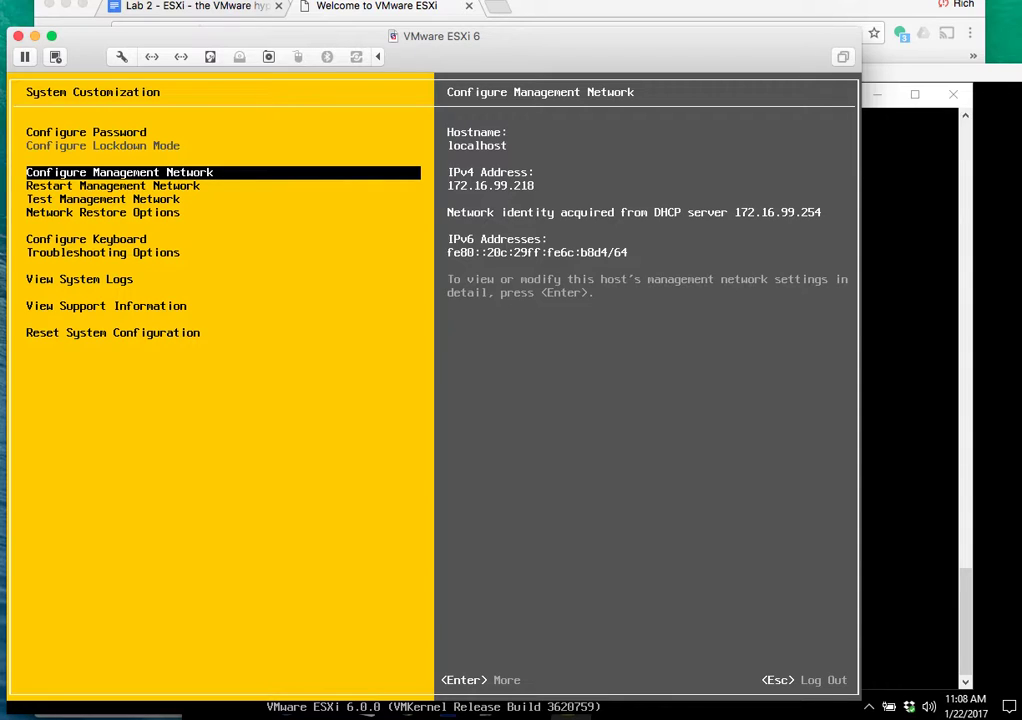
{"action": "key", "text": "Escape"}
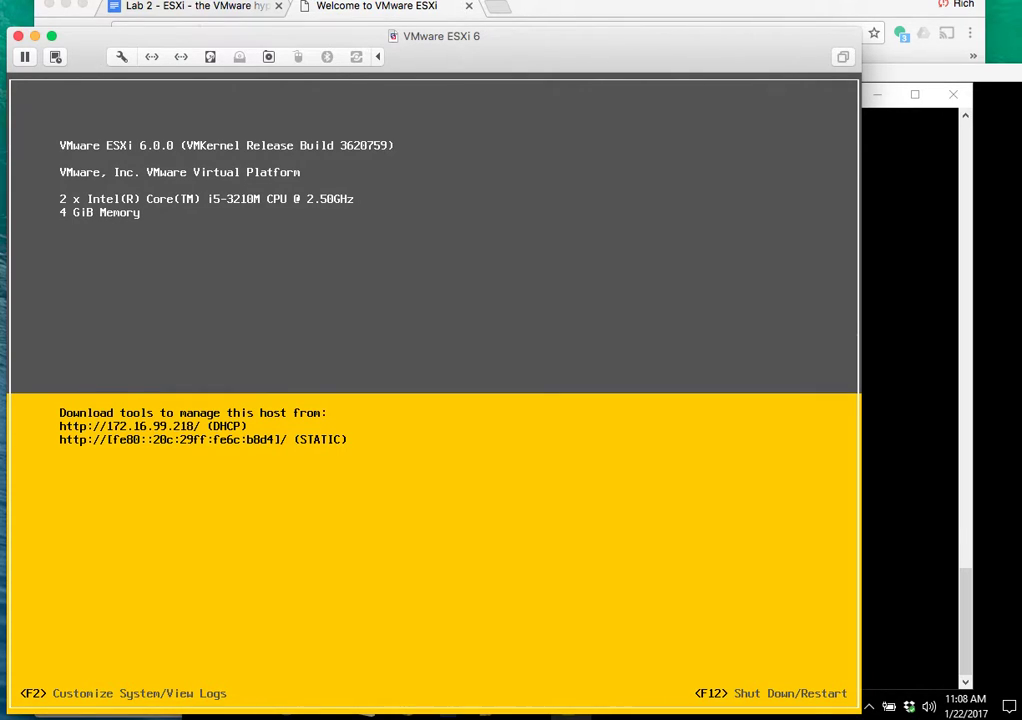
- Examine which function keys can be sent to the ESXi virtual machine
{"action": "left_click", "coordinate": [55, 57]}
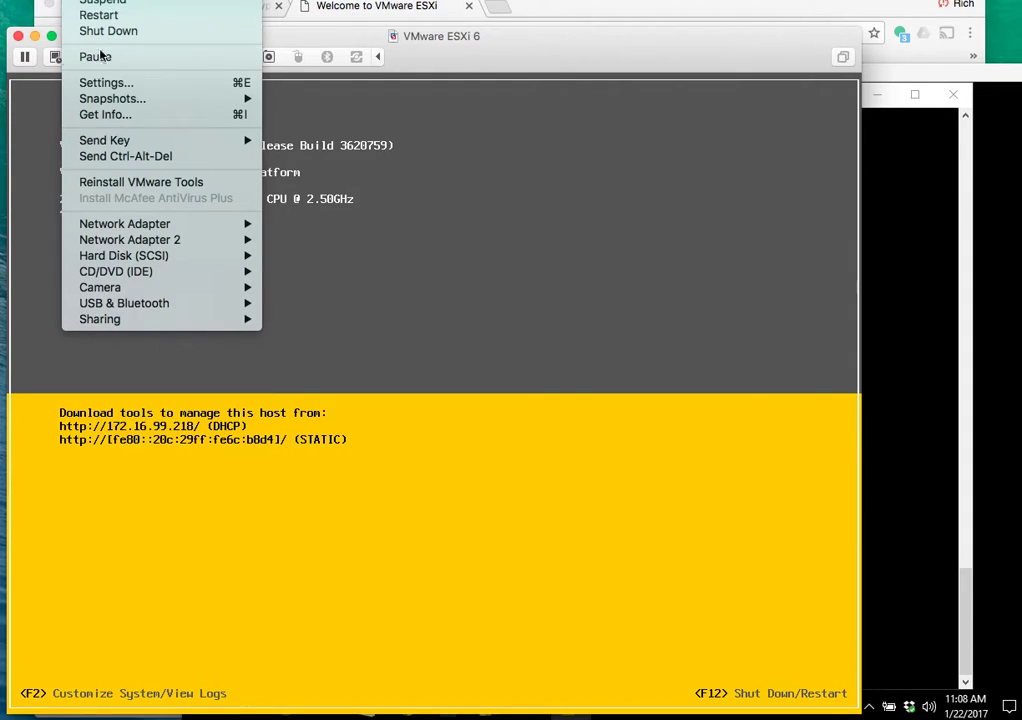
{"action": "mouse_move", "coordinate": [116, 150]}
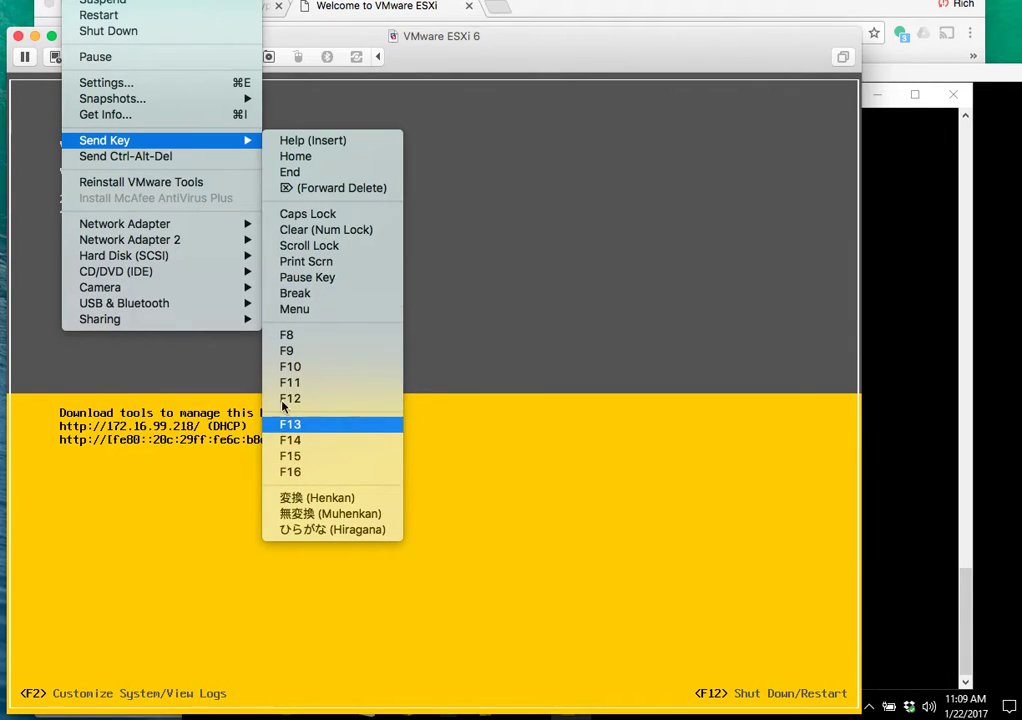
{"action": "left_click", "coordinate": [605, 46]}
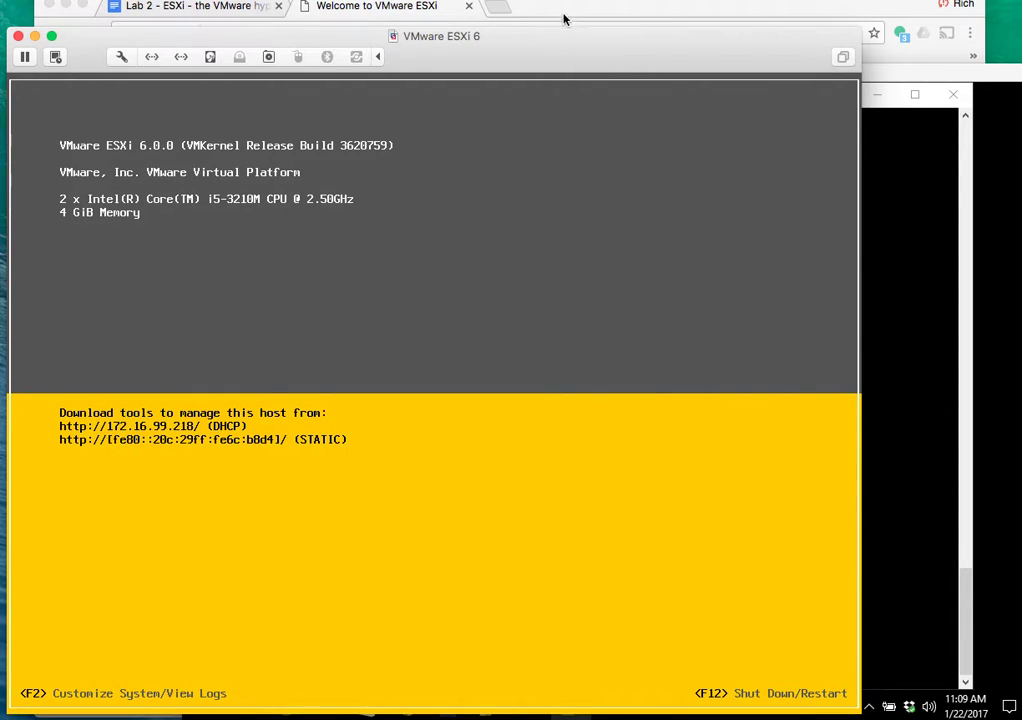
- Switch to Chrome, open the VMware Host Client, and log in as root with the account password
{"action": "left_click", "coordinate": [572, 13]}
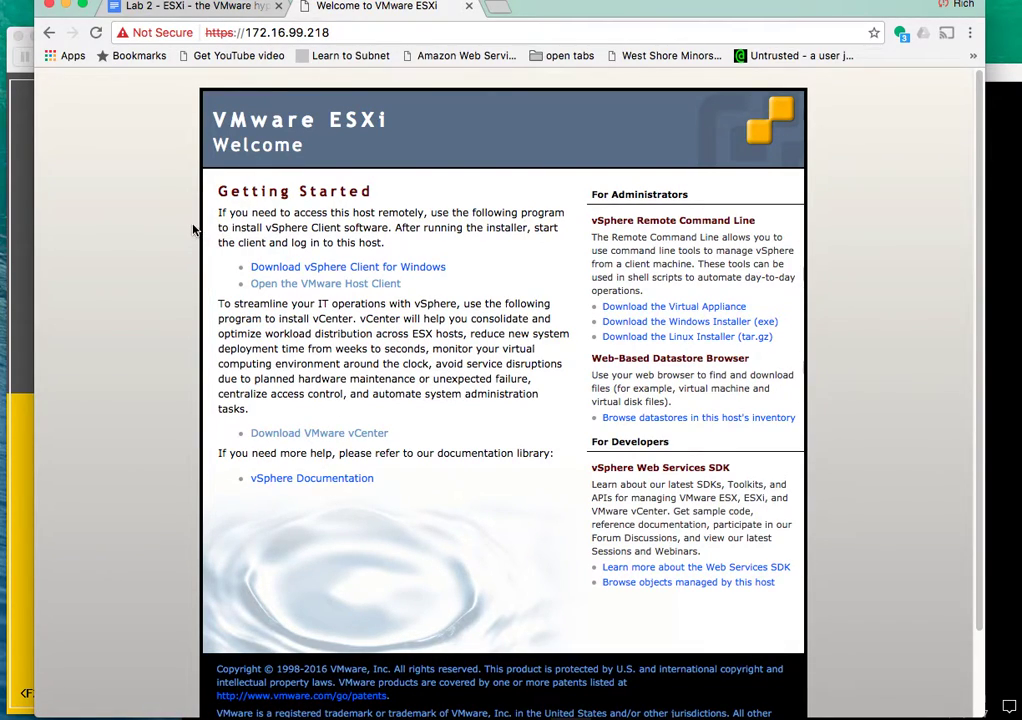
{"action": "left_click", "coordinate": [307, 288]}
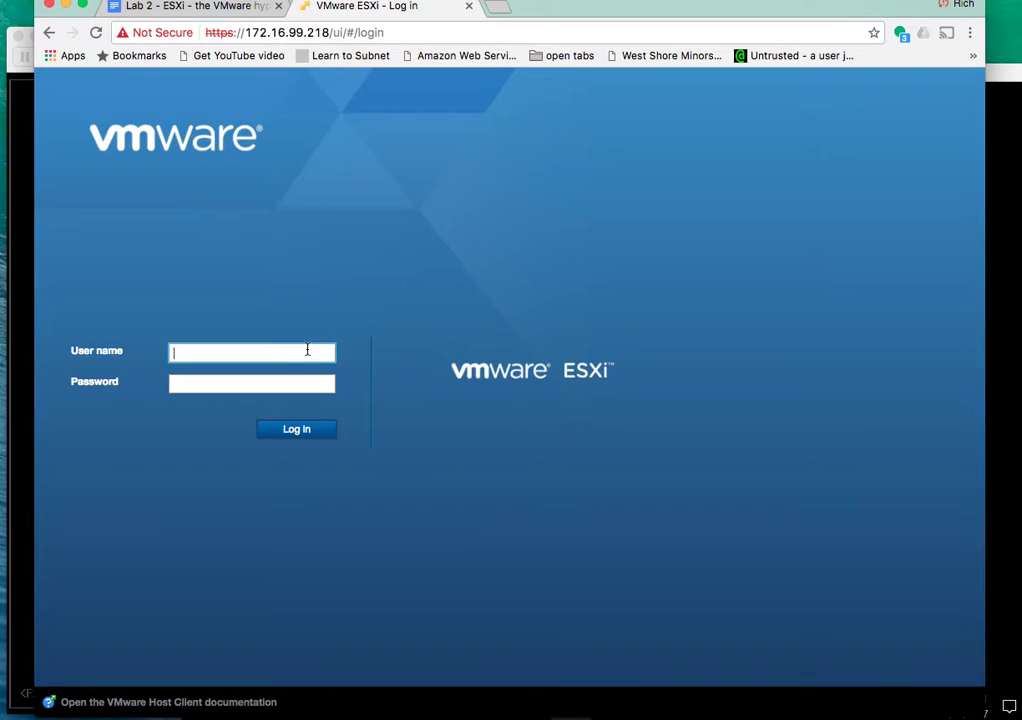
{"action": "type", "text": "ro"}
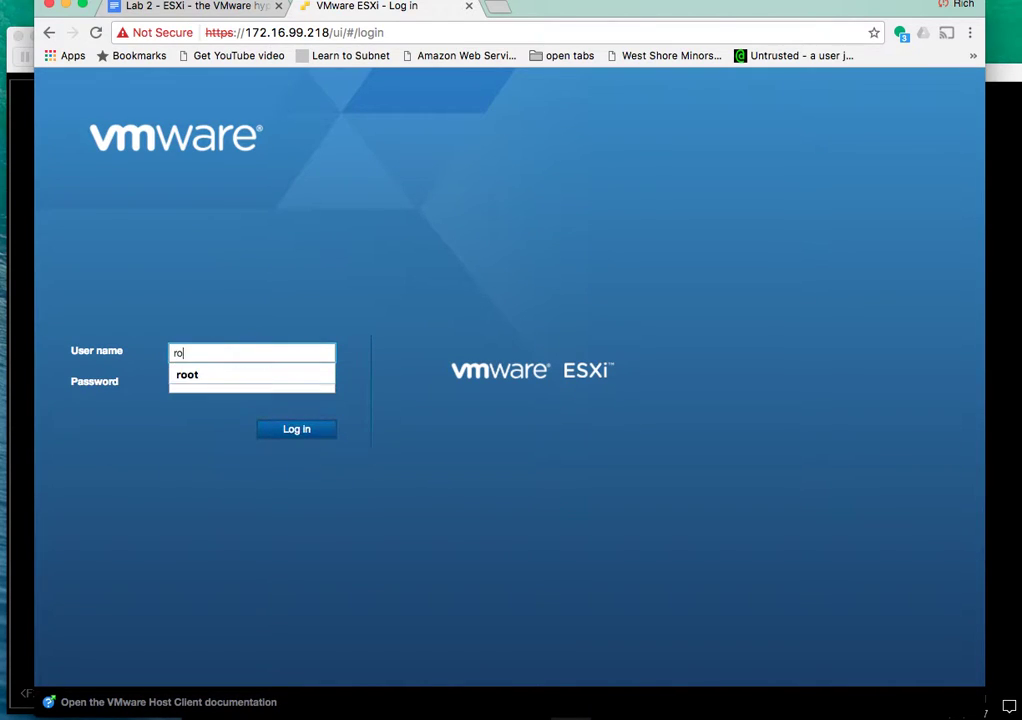
{"action": "type", "text": "ot"}
{"action": "key", "text": "Tab"}
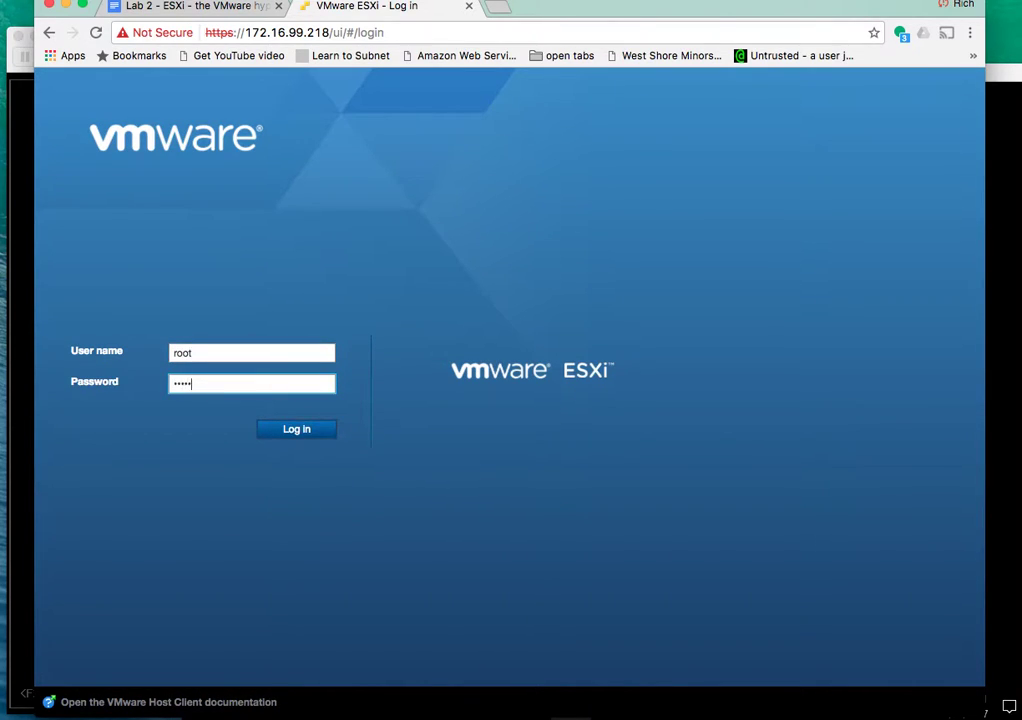
{"action": "key", "text": "Return"}
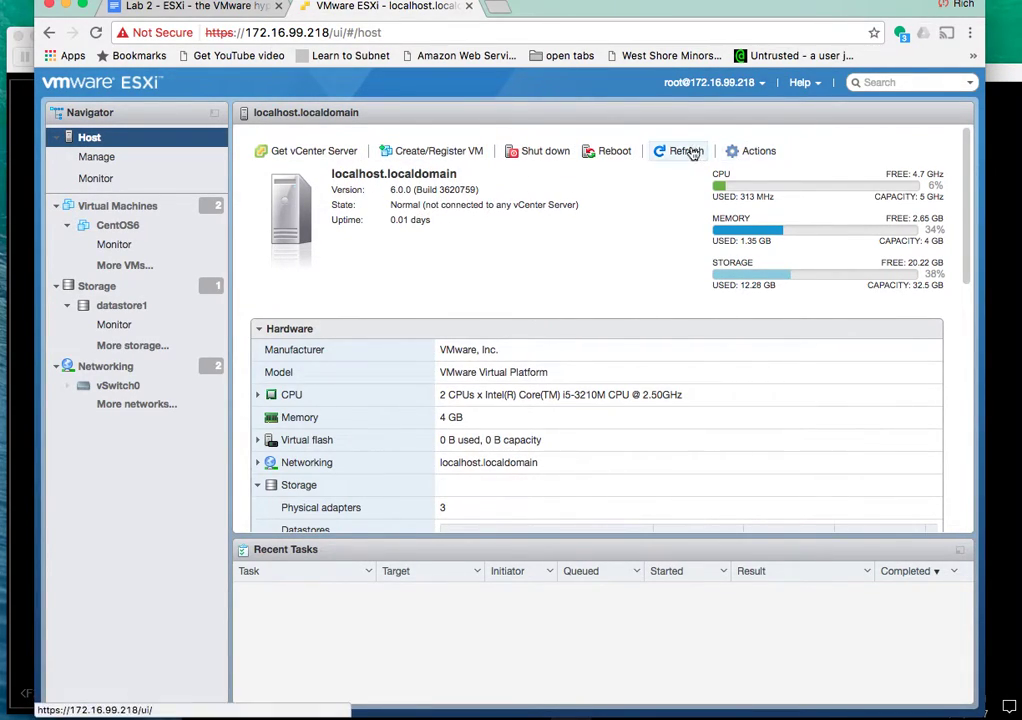
- Review the host's available actions and its licensing details
{"action": "left_click", "coordinate": [756, 151]}
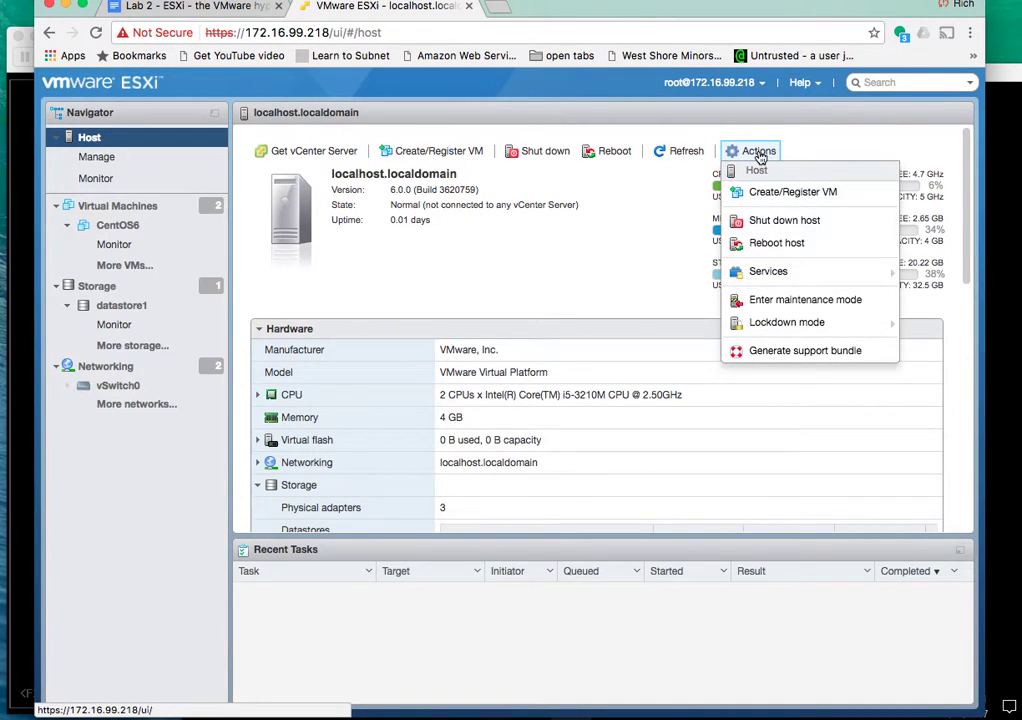
{"action": "left_click", "coordinate": [616, 180]}
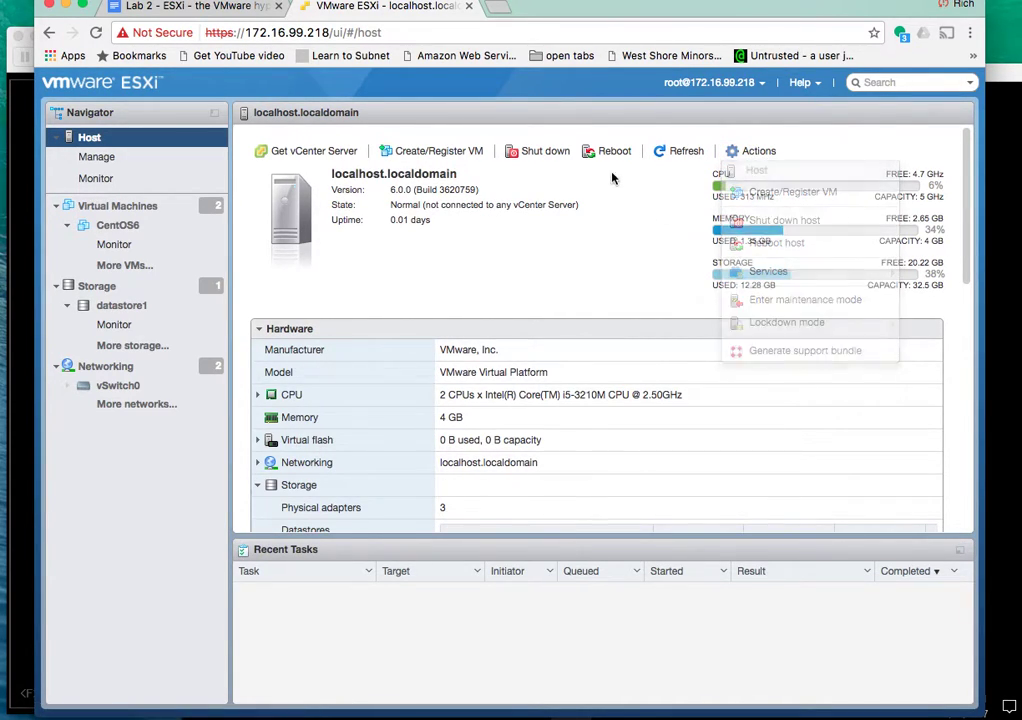
{"action": "left_click", "coordinate": [133, 158]}
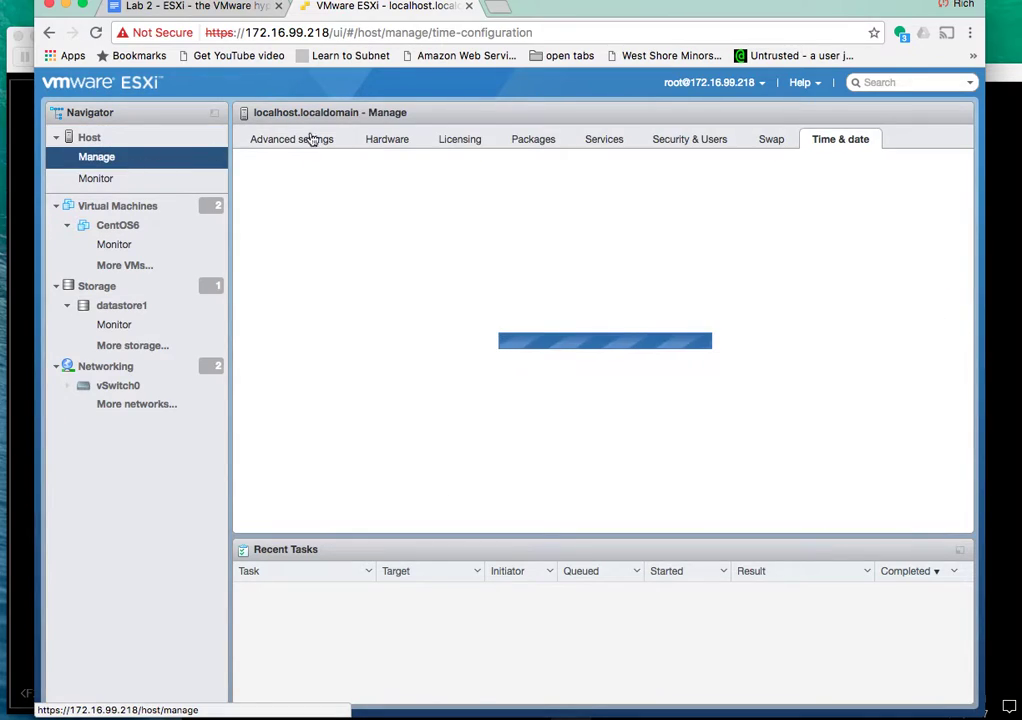
{"action": "left_click", "coordinate": [460, 142]}
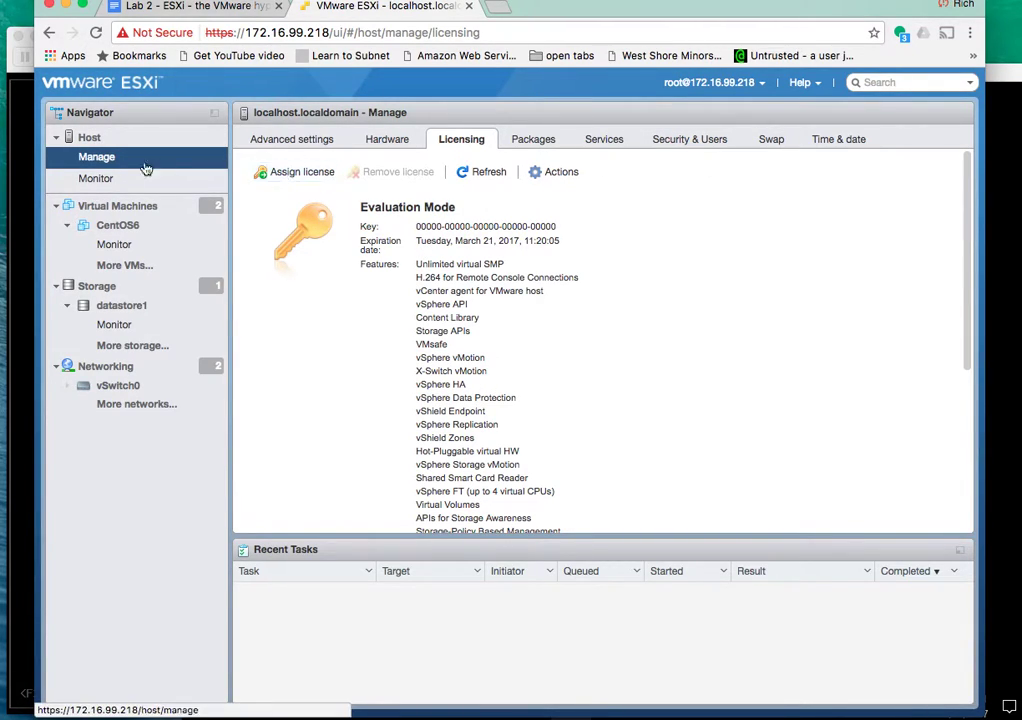
- Display the list of system logs in the host's monitoring section
{"action": "left_click", "coordinate": [97, 180]}
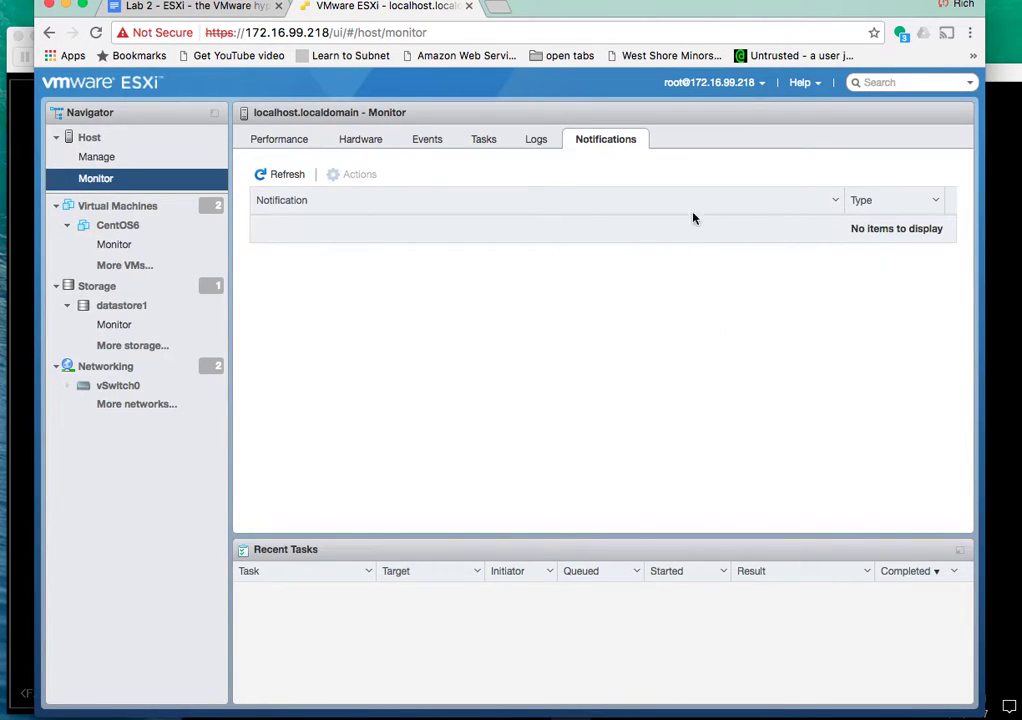
{"action": "left_click", "coordinate": [537, 143]}
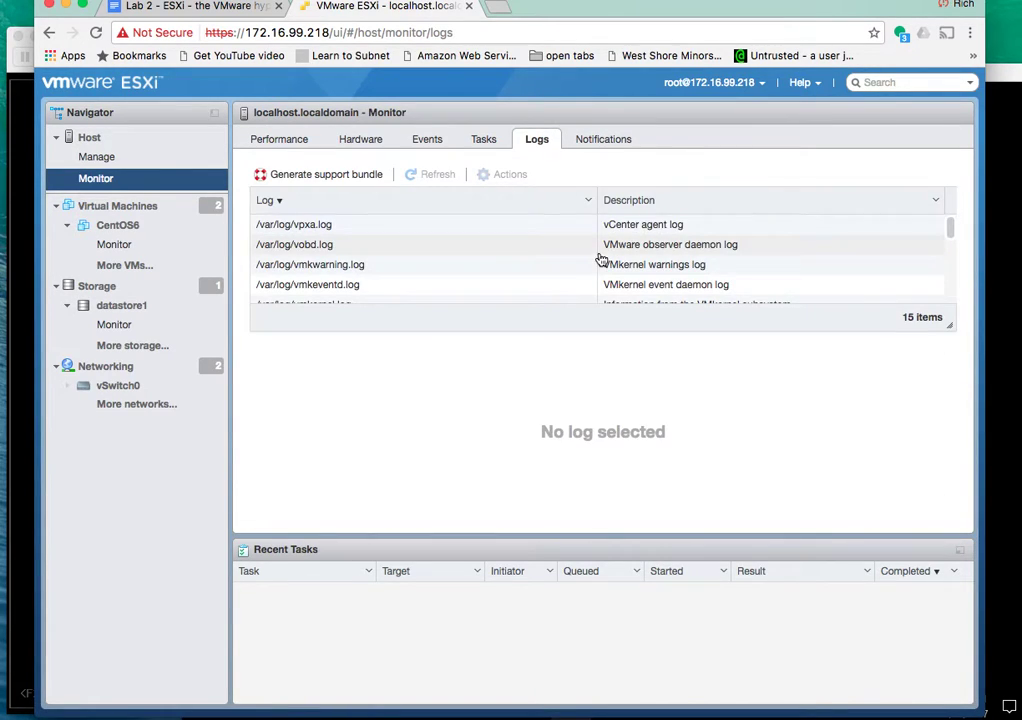
- Review the host's tasks, events, hardware and CPU performance views in its monitoring section
{"action": "left_click", "coordinate": [486, 143]}
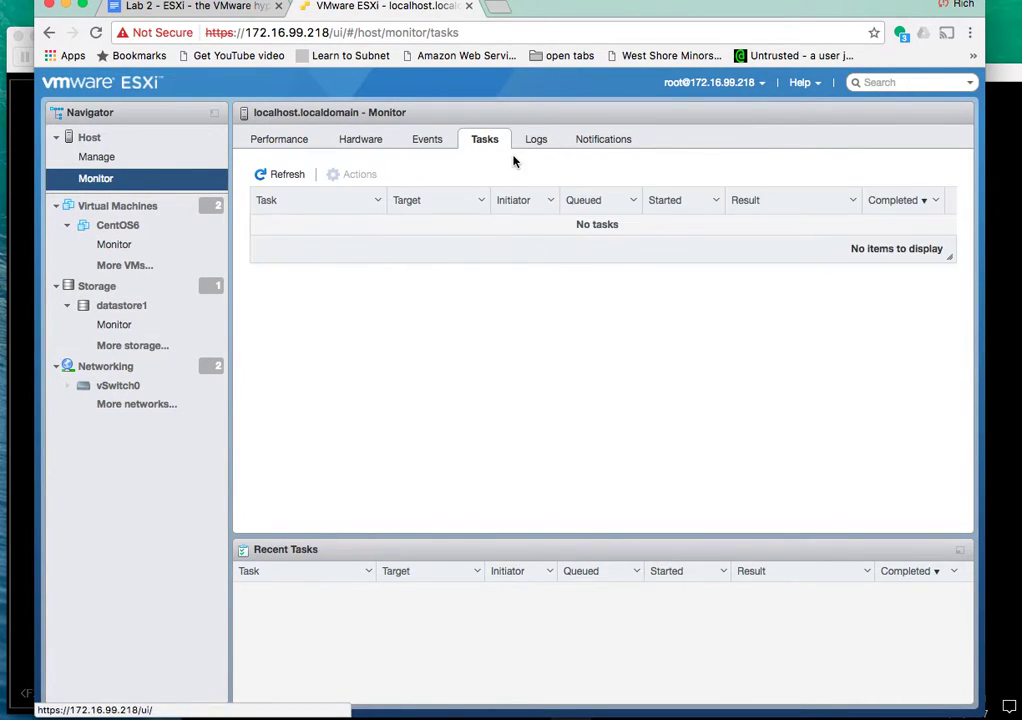
{"action": "left_click", "coordinate": [433, 141]}
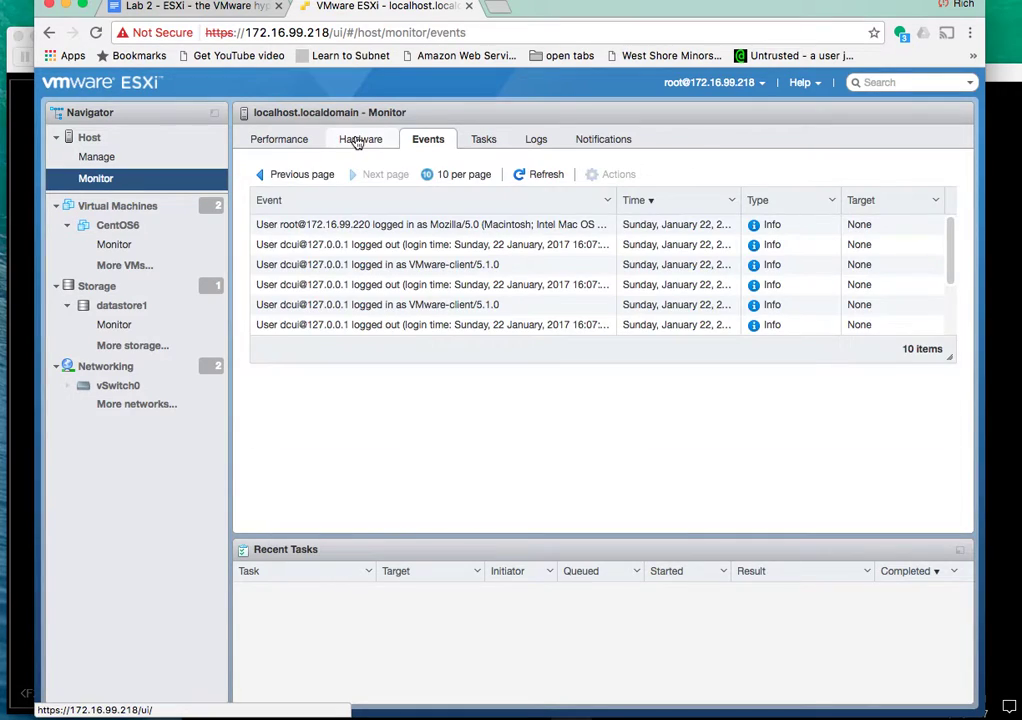
{"action": "left_click", "coordinate": [357, 141]}
{"action": "left_click", "coordinate": [305, 140]}
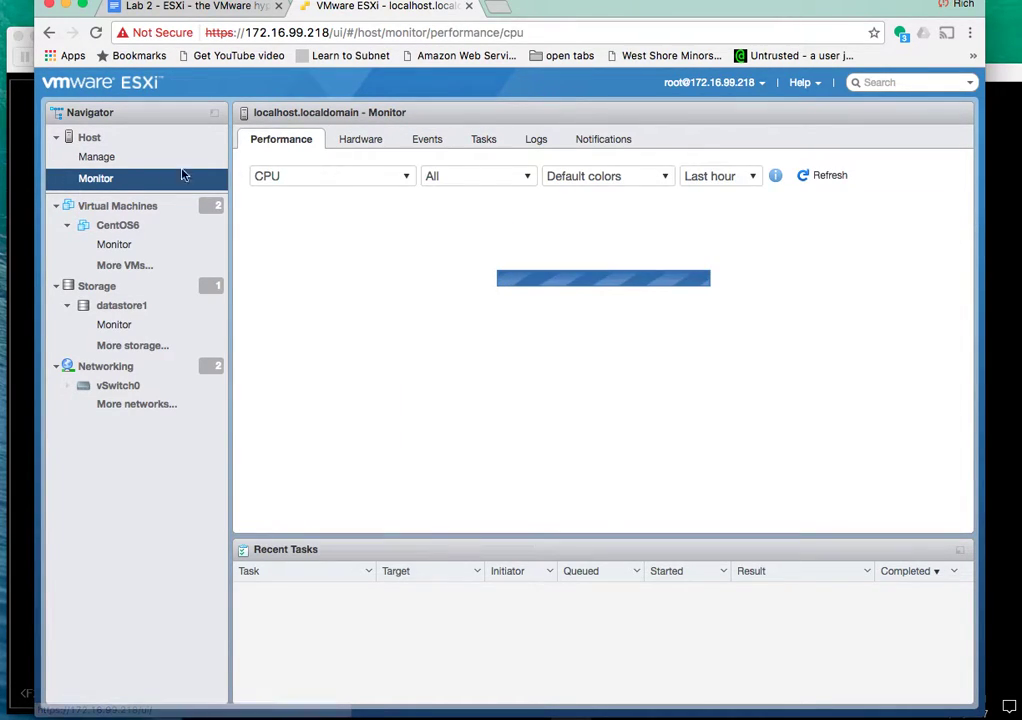
{"action": "left_click", "coordinate": [104, 158]}
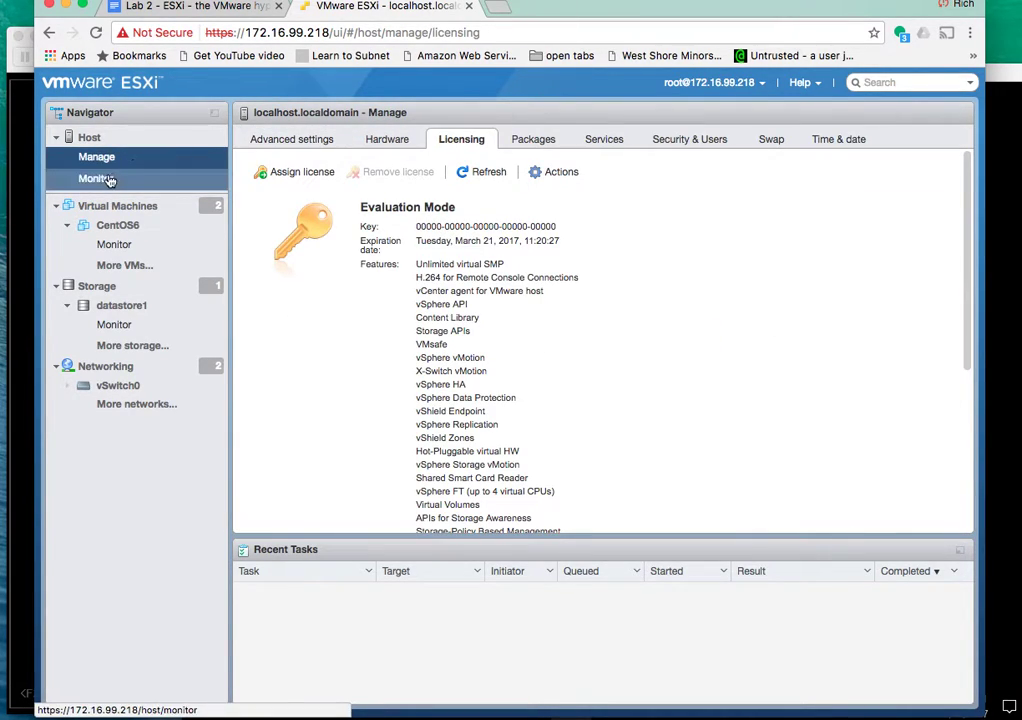
{"action": "left_click", "coordinate": [110, 179]}
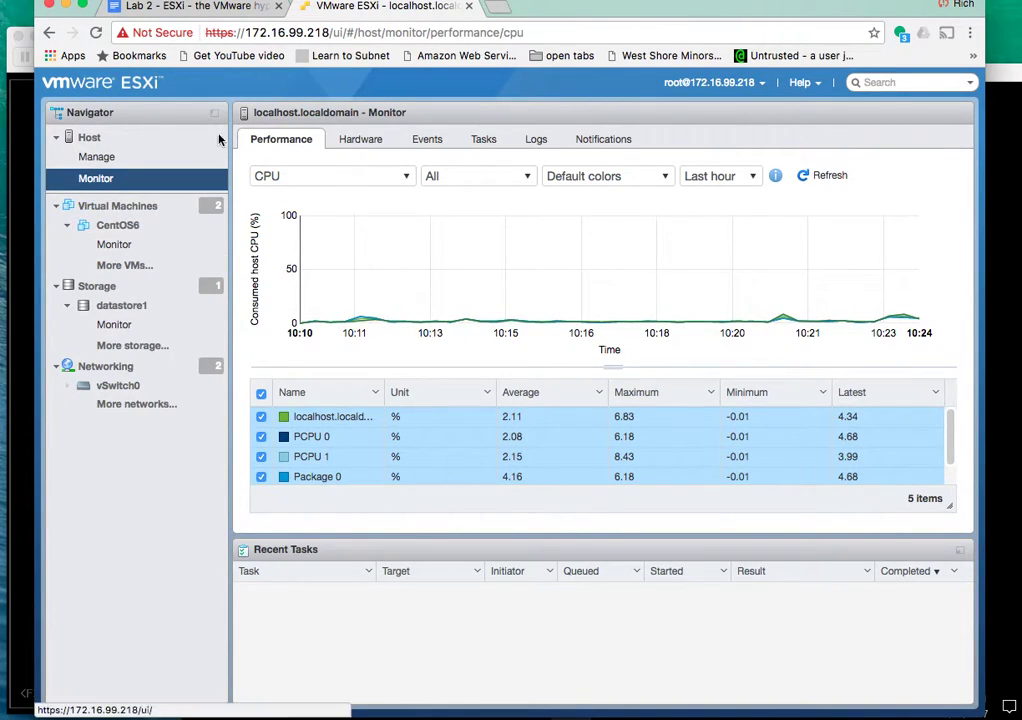
- Examine the host's summary, including its hardware, configuration, and system information
{"action": "left_click", "coordinate": [125, 160]}
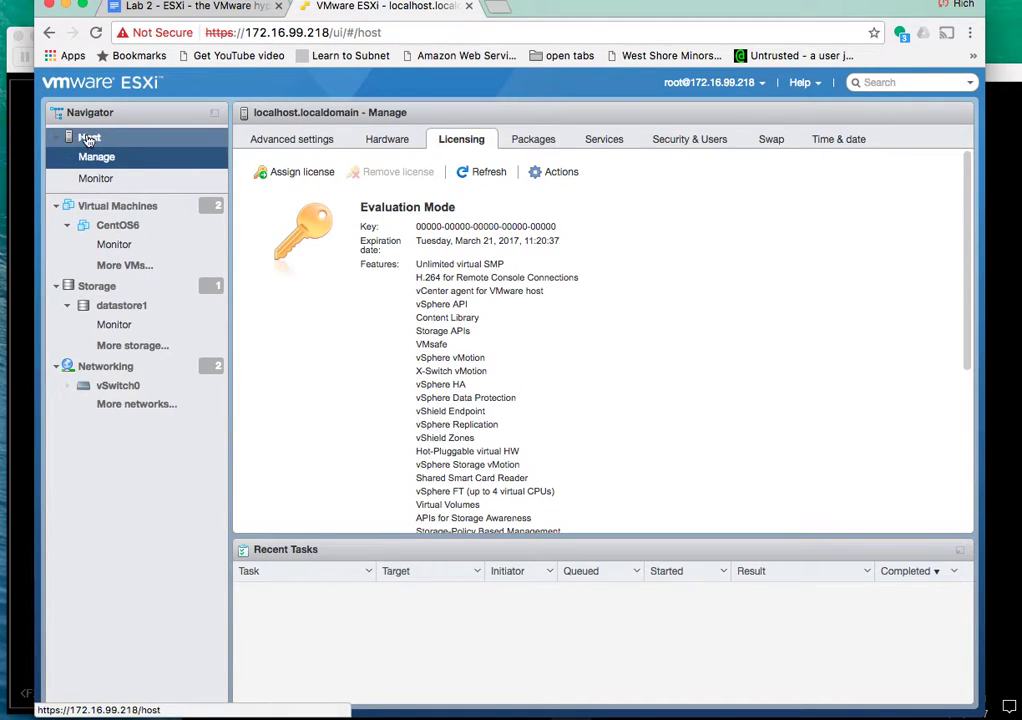
{"action": "left_click", "coordinate": [75, 138]}
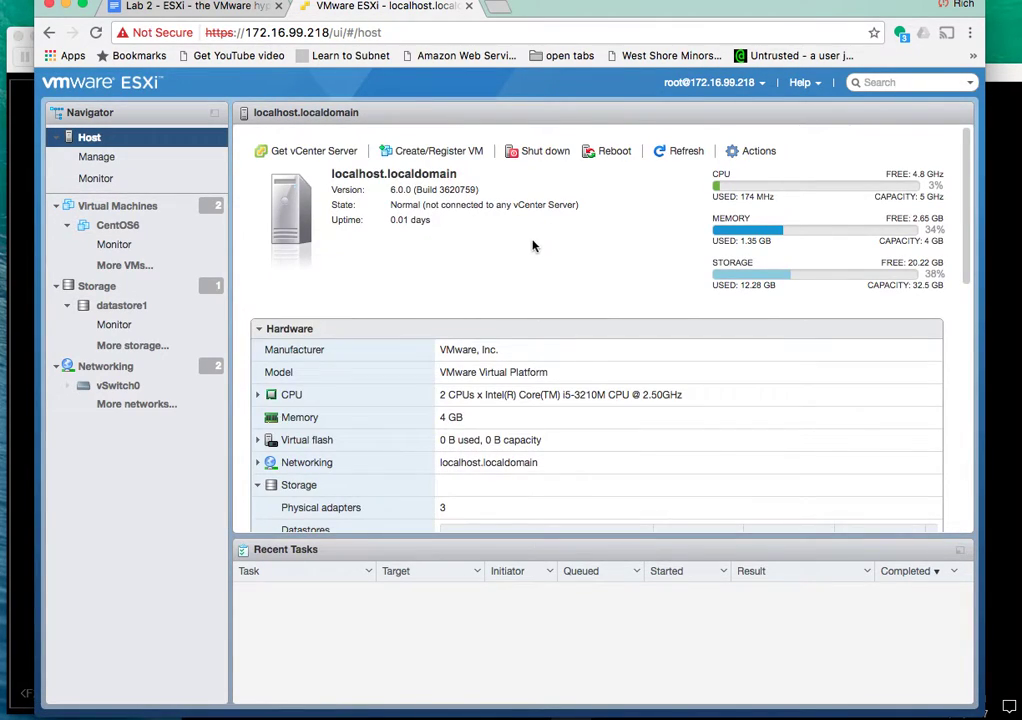
{"action": "scroll", "coordinate": [547, 245], "scroll_direction": "down", "scroll_amount": 5}
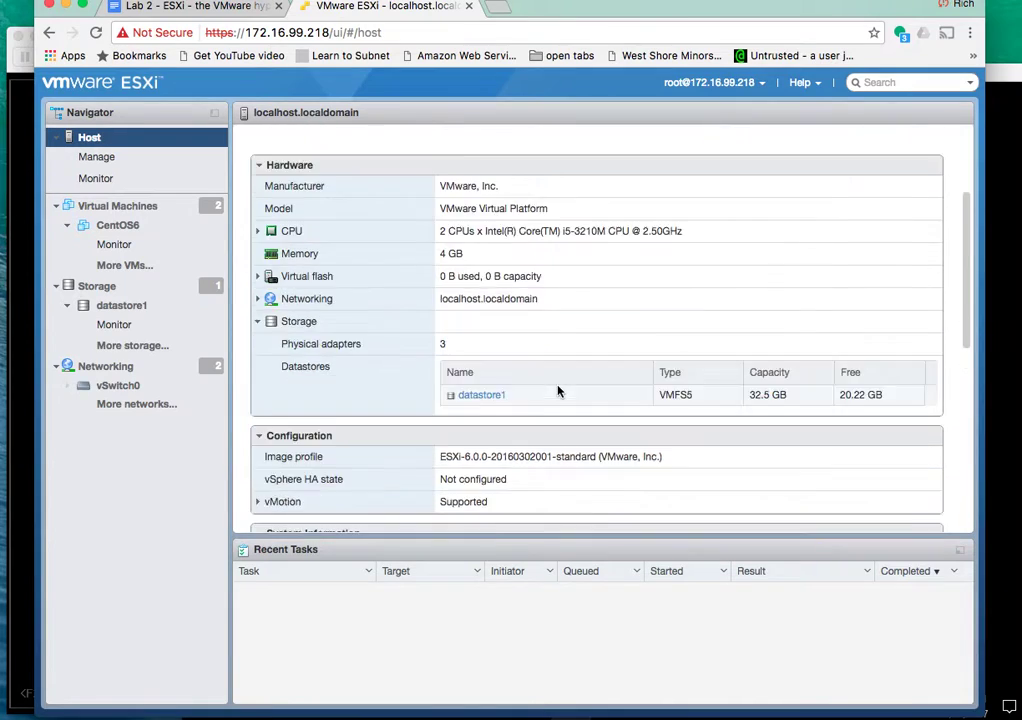
{"action": "scroll", "coordinate": [550, 383], "scroll_direction": "down", "scroll_amount": 5}
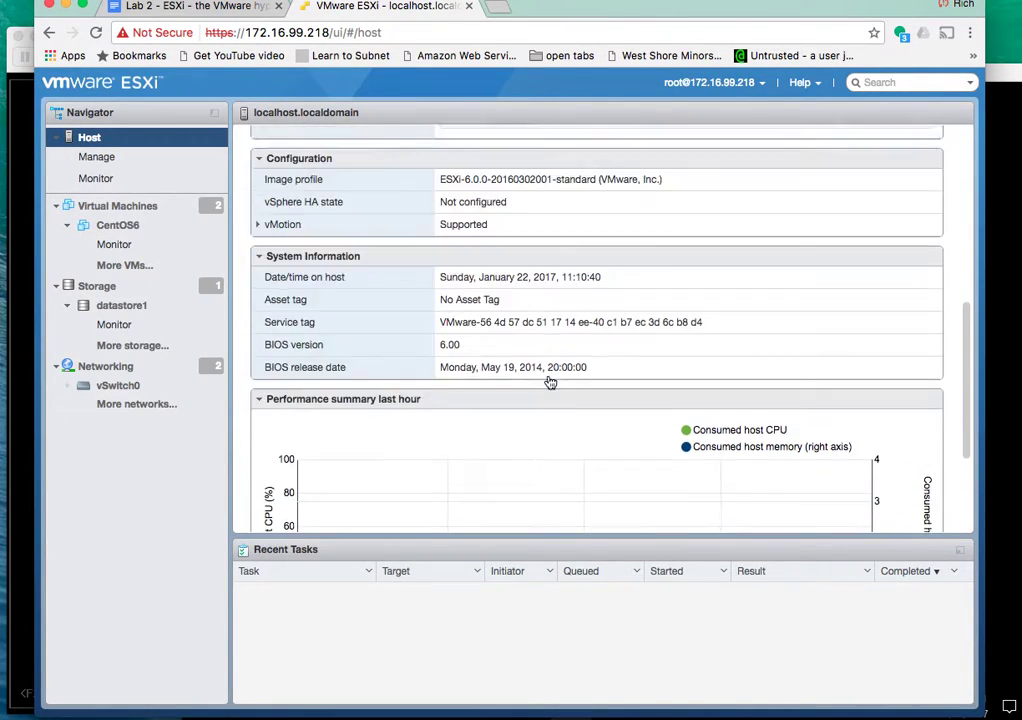
{"action": "scroll", "coordinate": [549, 378], "scroll_direction": "up", "scroll_amount": 7}
{"action": "scroll", "coordinate": [549, 375], "scroll_direction": "up", "scroll_amount": 3}
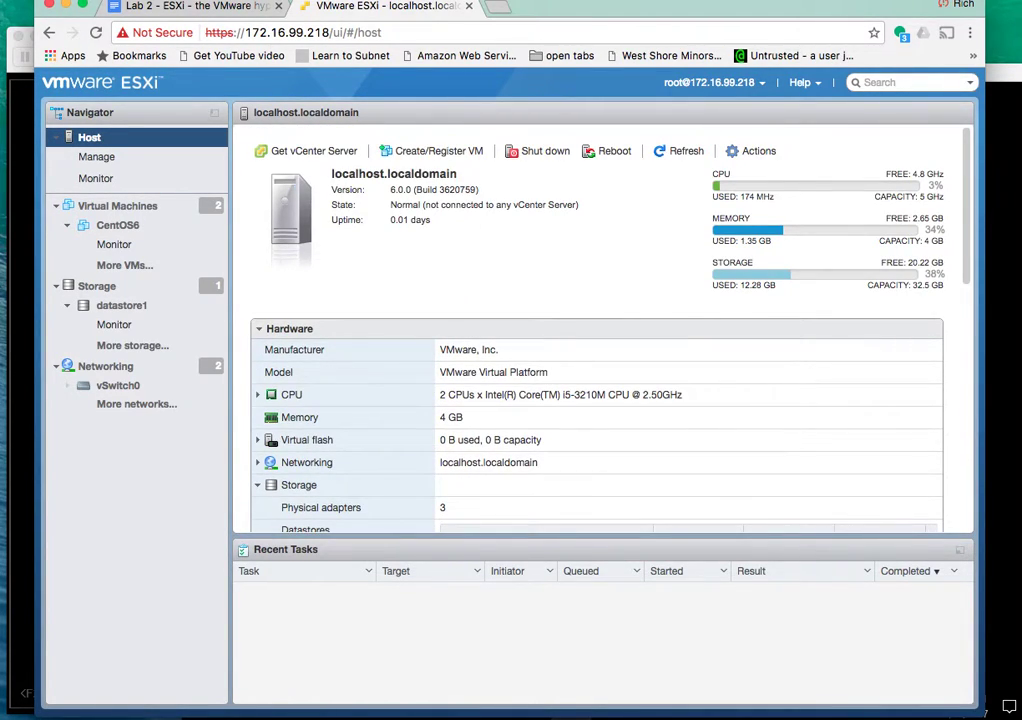
- View the host's list of virtual machines and its datastores
{"action": "left_click", "coordinate": [112, 207]}
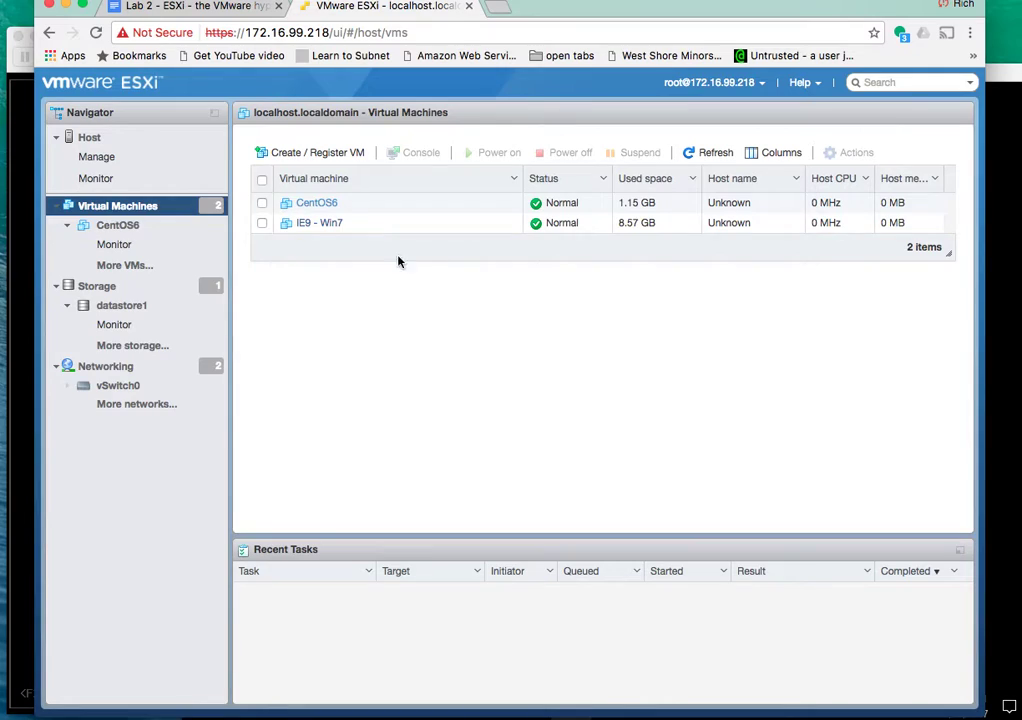
{"action": "left_click", "coordinate": [98, 287]}
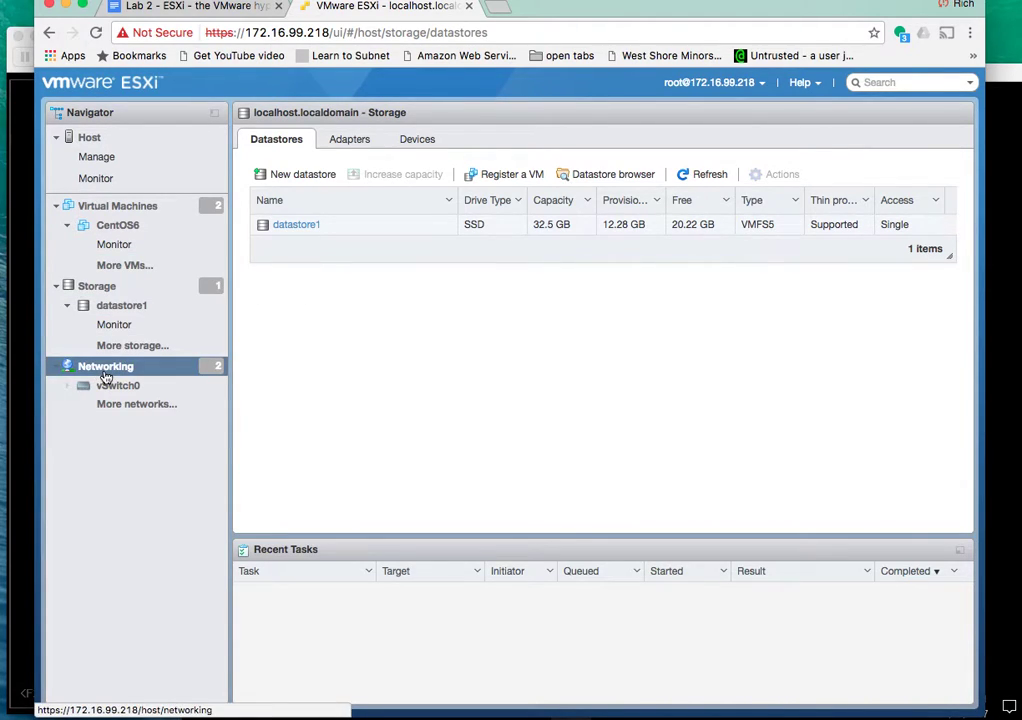
- Start creating a new virtual machine named "centos 6", keeping its compatibility at ESXi 6.0 virtual machine
{"action": "left_click", "coordinate": [106, 207]}
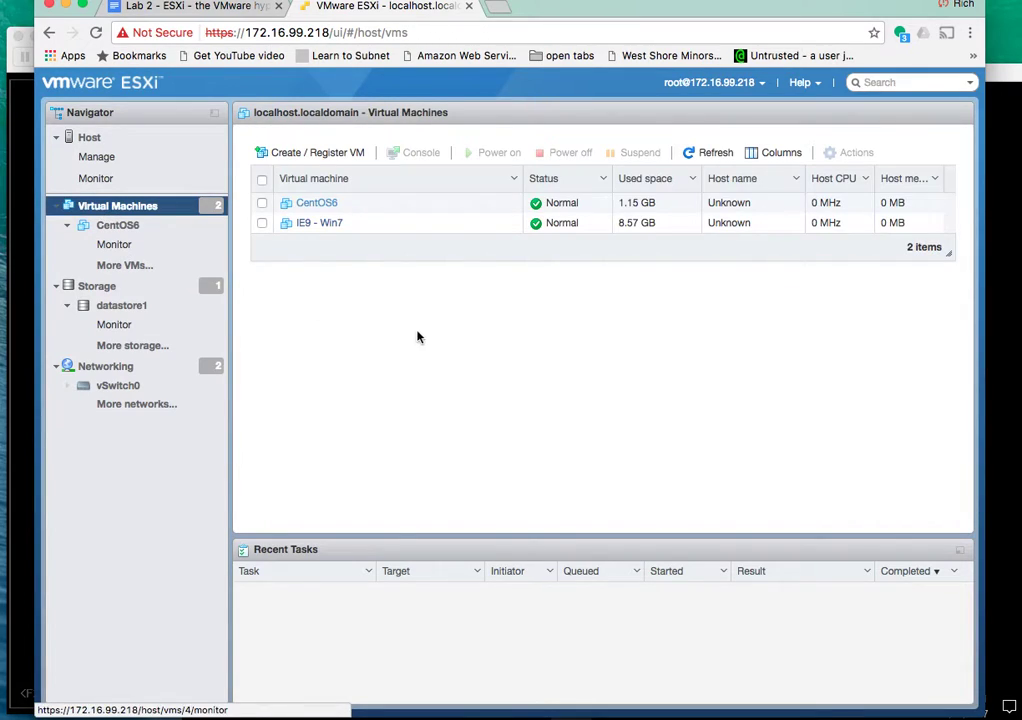
{"action": "left_click", "coordinate": [320, 156]}
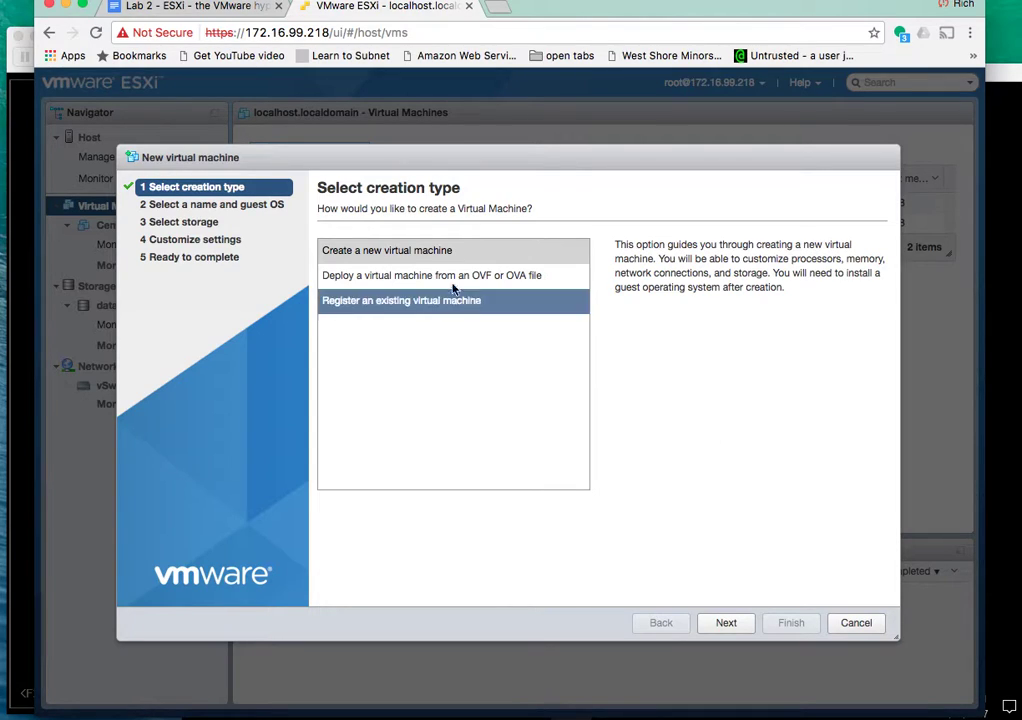
{"action": "left_click", "coordinate": [729, 621]}
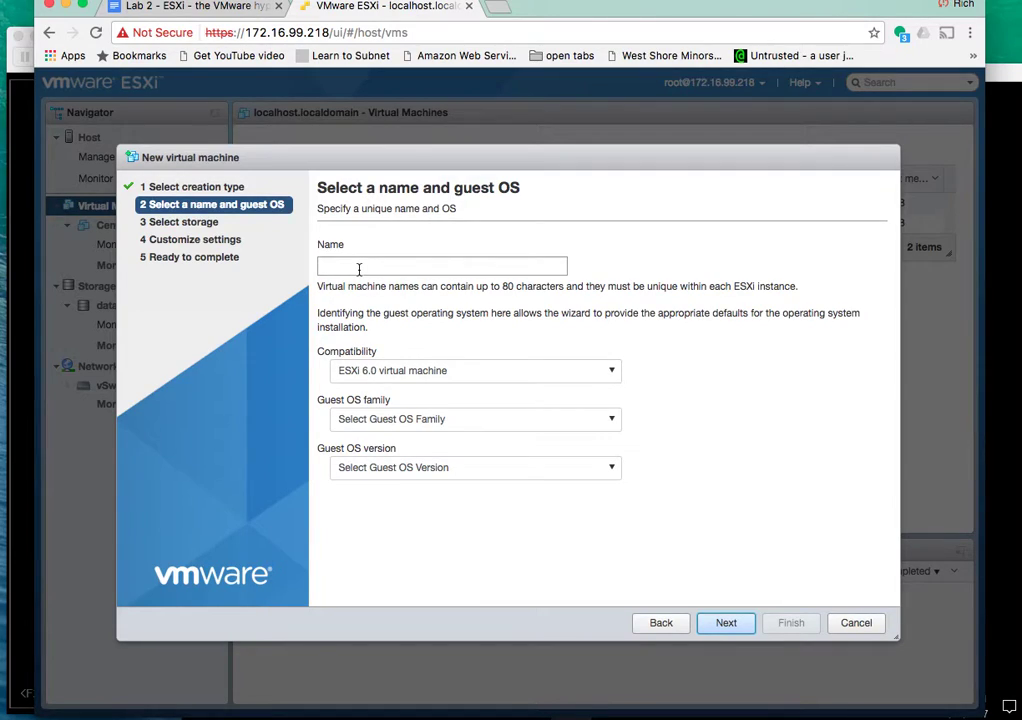
{"action": "left_click", "coordinate": [362, 266]}
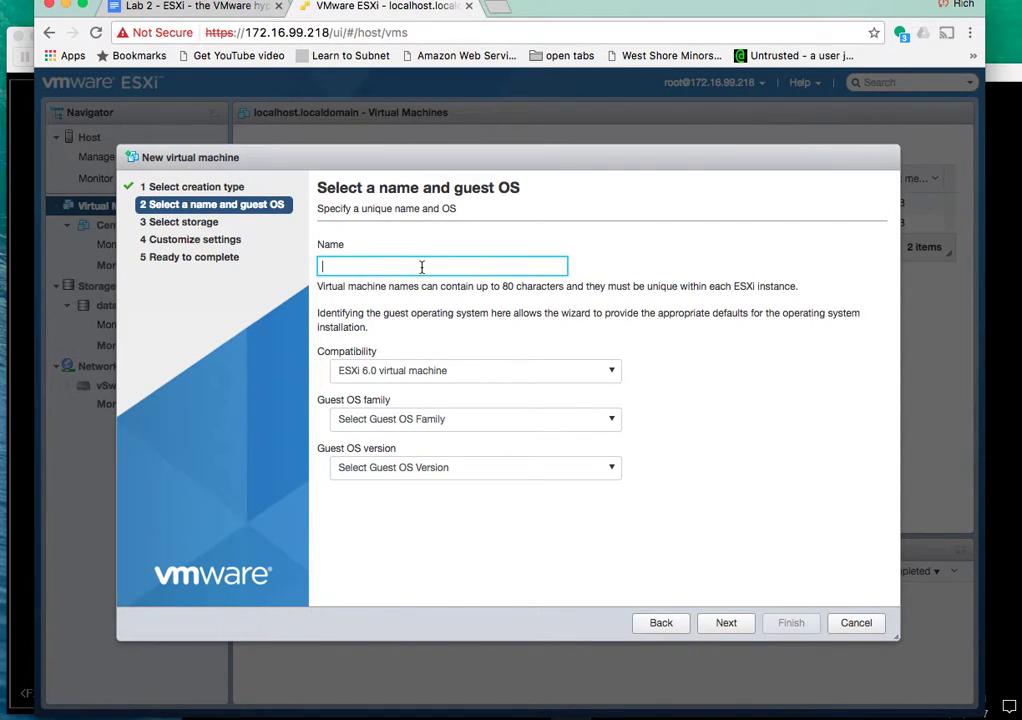
{"action": "type", "text": "centos 6"}
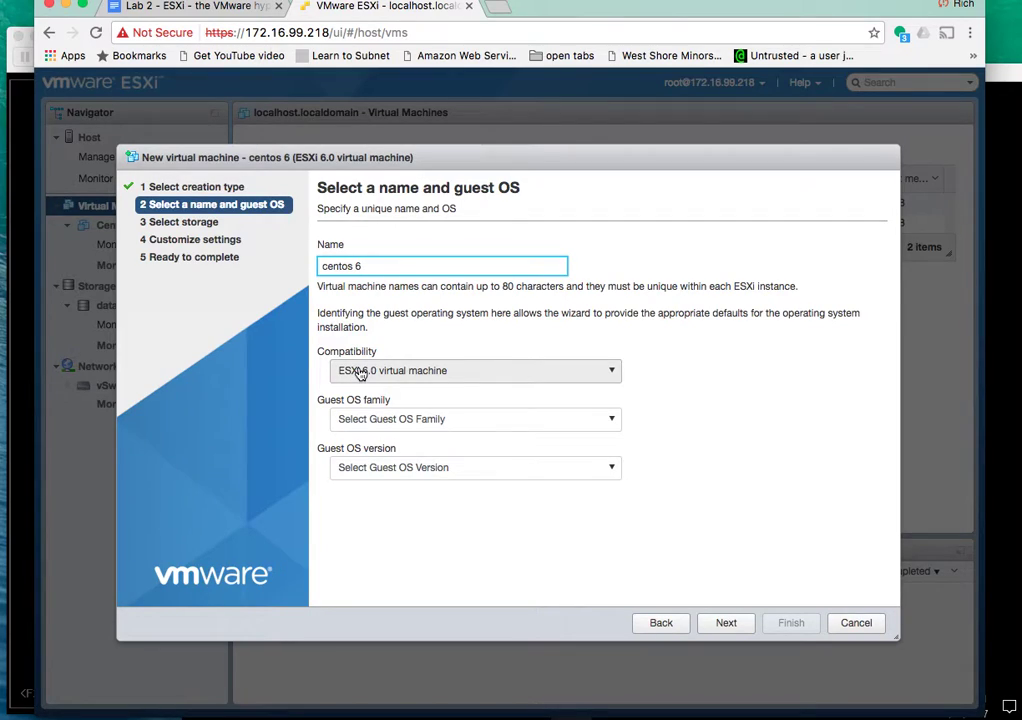
{"action": "left_click", "coordinate": [611, 372]}
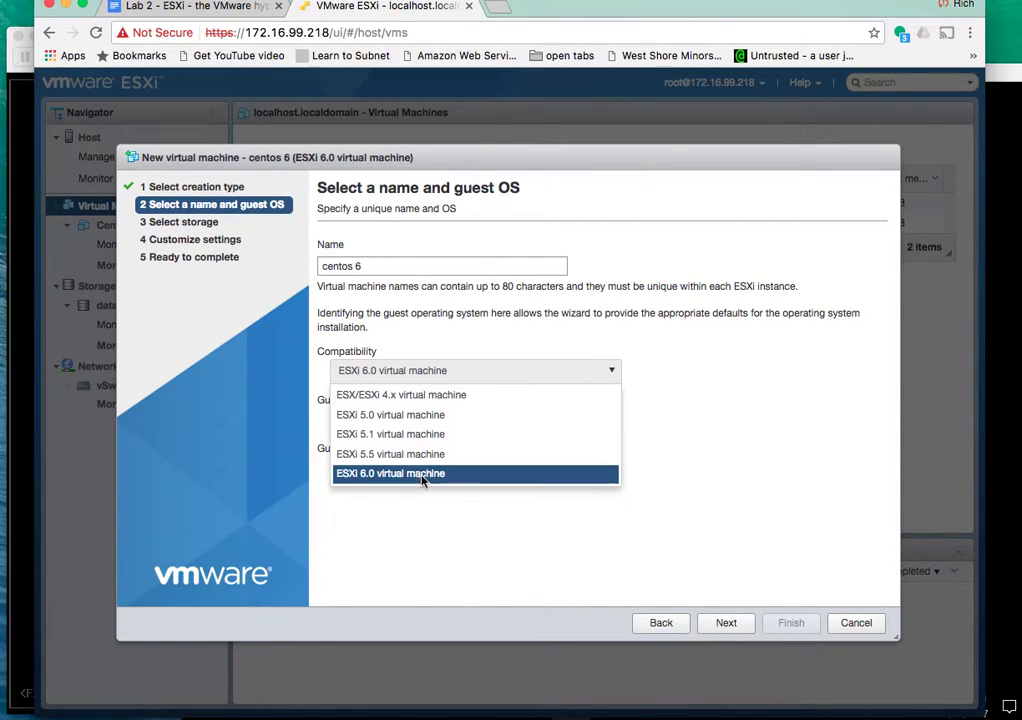
{"action": "left_click", "coordinate": [788, 417]}
- Set the guest OS family to Linux and the guest OS version to CentOS 4/5/6/7 (64-bit)
{"action": "left_click", "coordinate": [604, 425]}
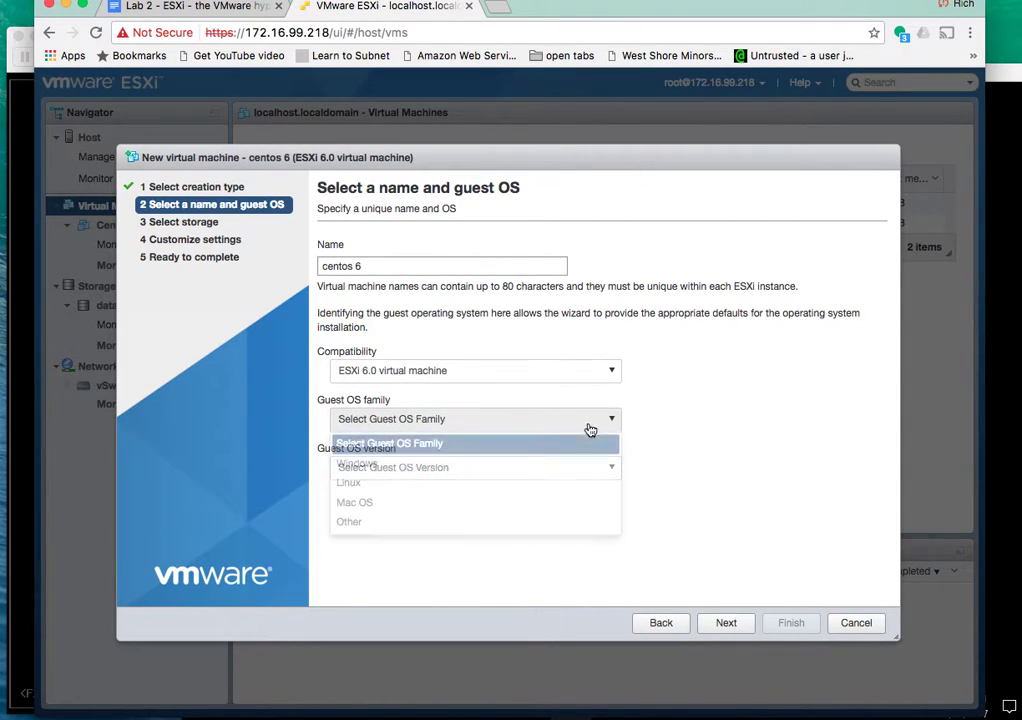
{"action": "left_click", "coordinate": [478, 486]}
{"action": "left_click", "coordinate": [606, 474]}
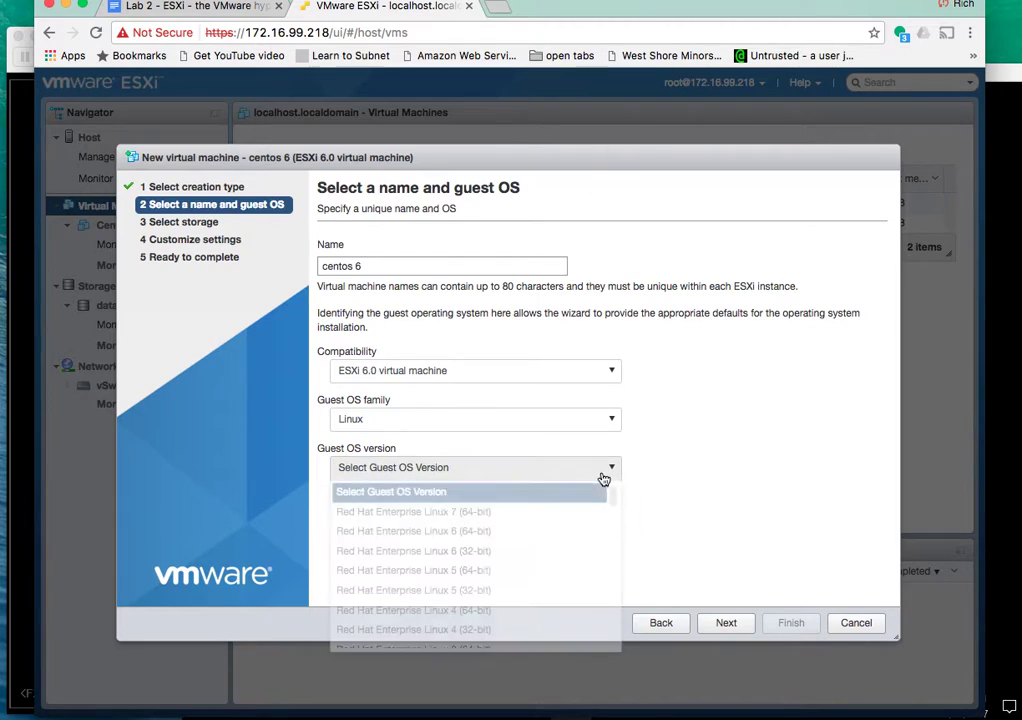
{"action": "scroll", "coordinate": [486, 525], "scroll_direction": "down", "scroll_amount": 5}
{"action": "scroll", "coordinate": [484, 527], "scroll_direction": "down", "scroll_amount": 3}
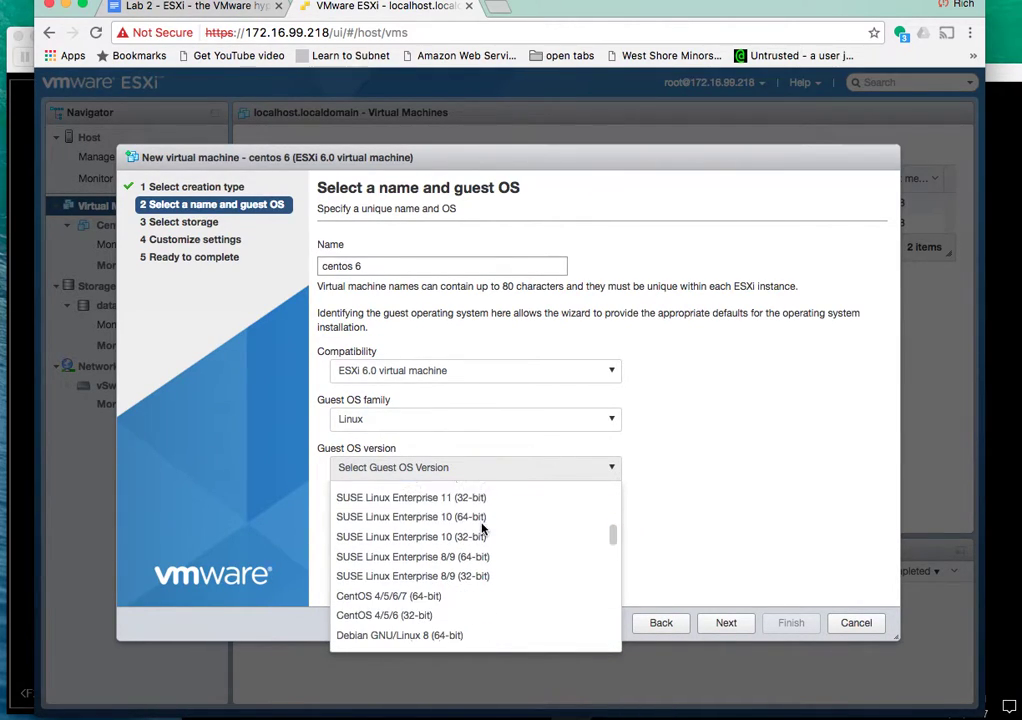
{"action": "left_click", "coordinate": [422, 577]}
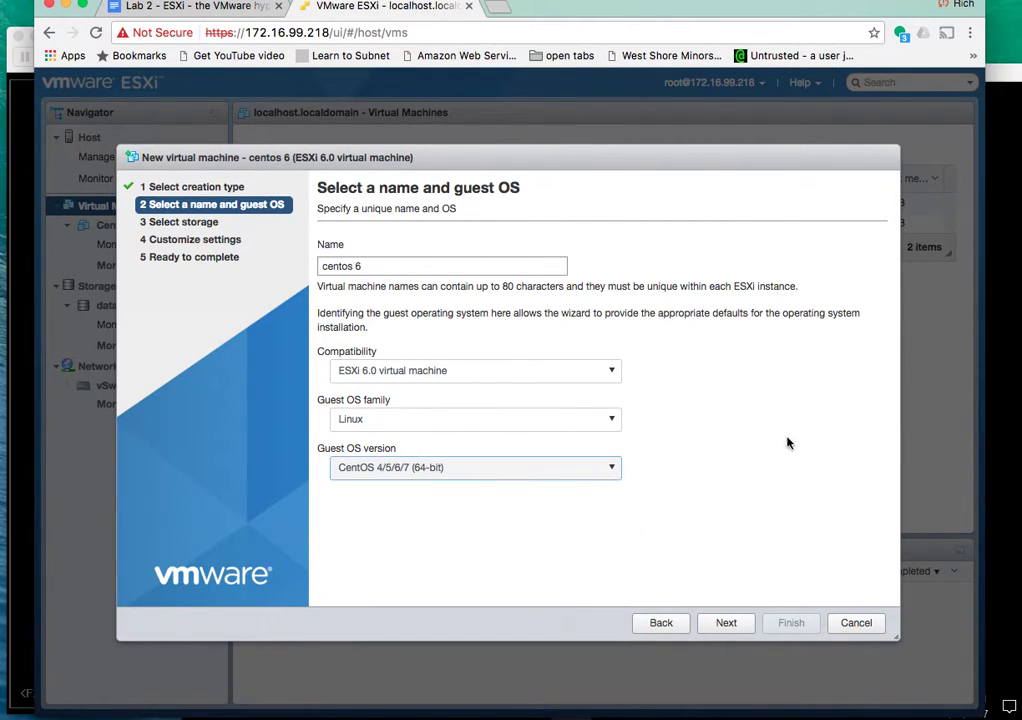
- Store the virtual machine on datastore1, review its hardware and additional options, and finish creating it with the default settings
{"action": "left_click", "coordinate": [724, 622]}
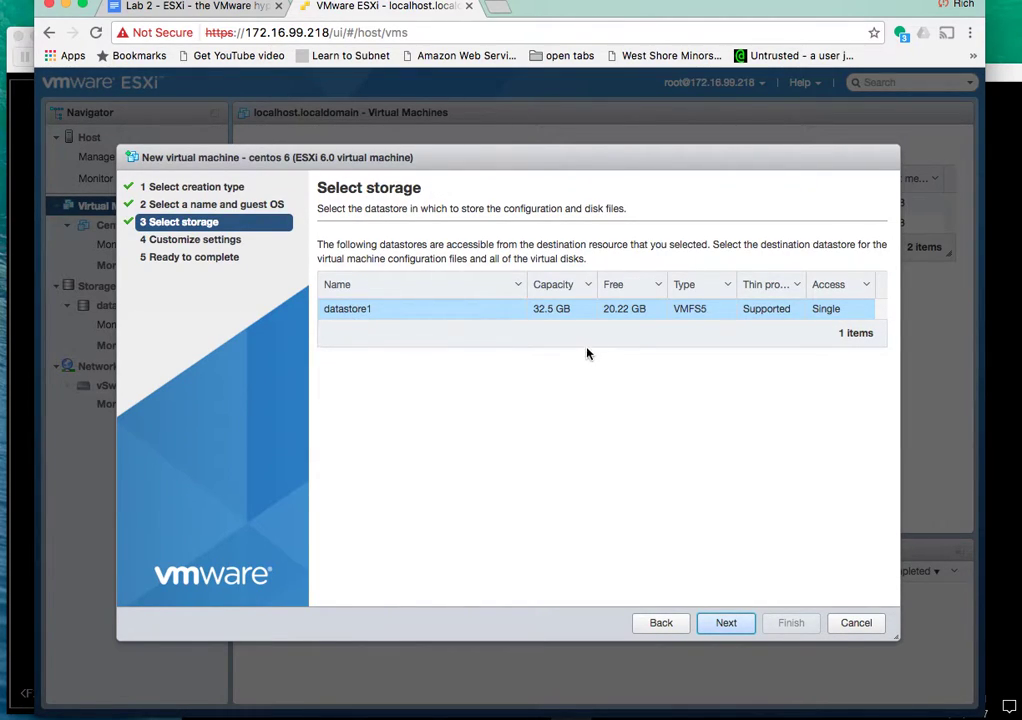
{"action": "left_click", "coordinate": [727, 623]}
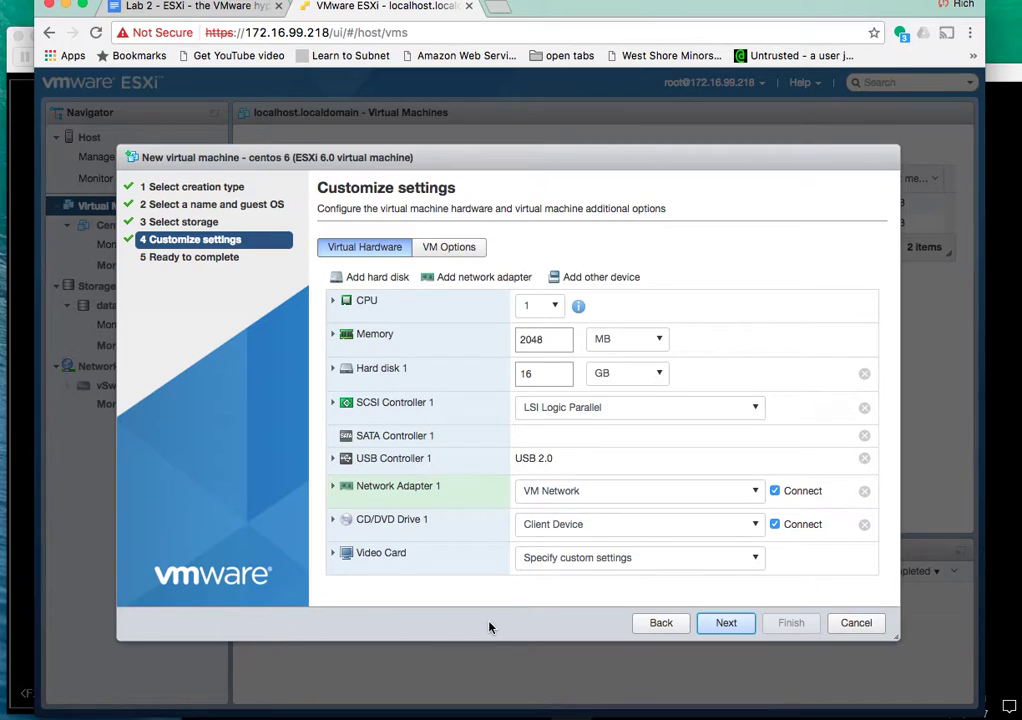
{"action": "left_click", "coordinate": [449, 247]}
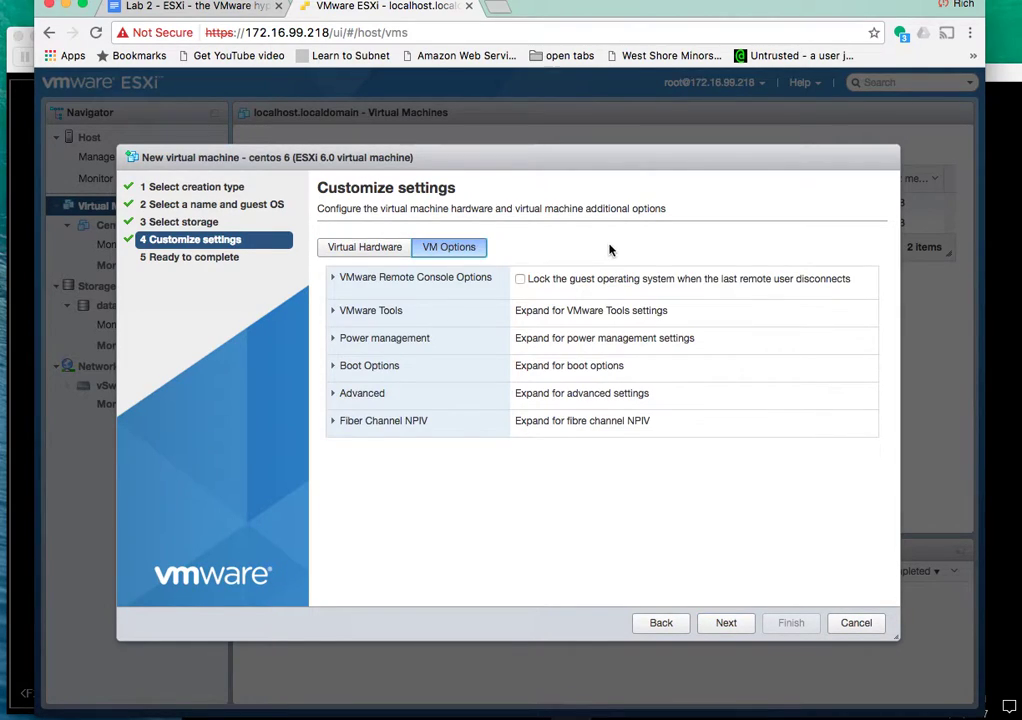
{"action": "left_click", "coordinate": [338, 252]}
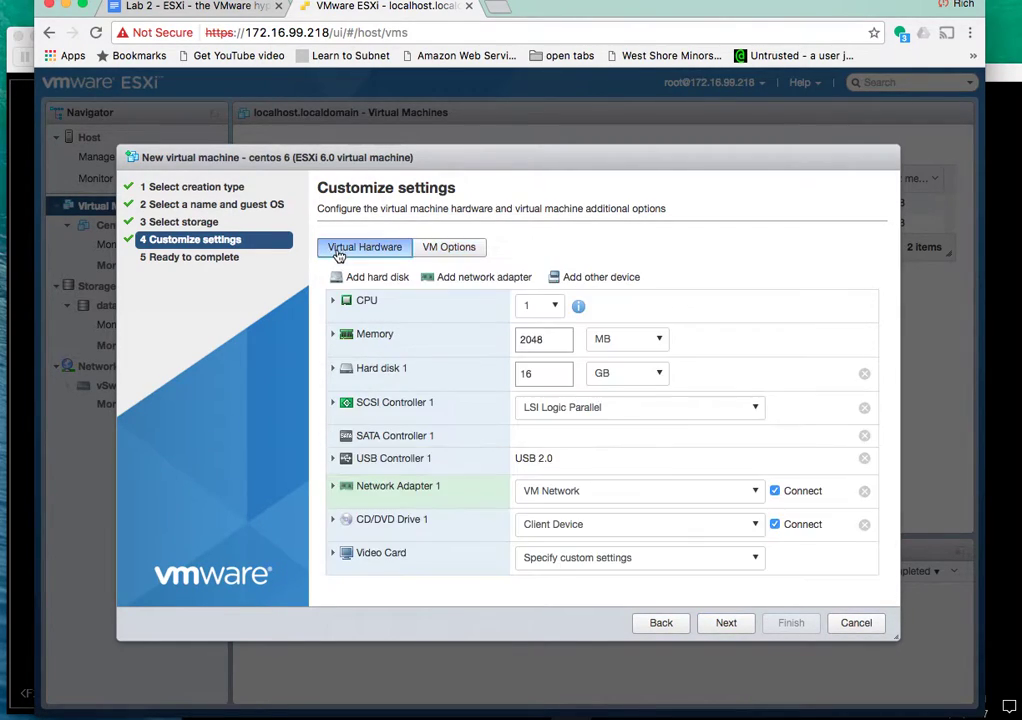
{"action": "left_click", "coordinate": [724, 623]}
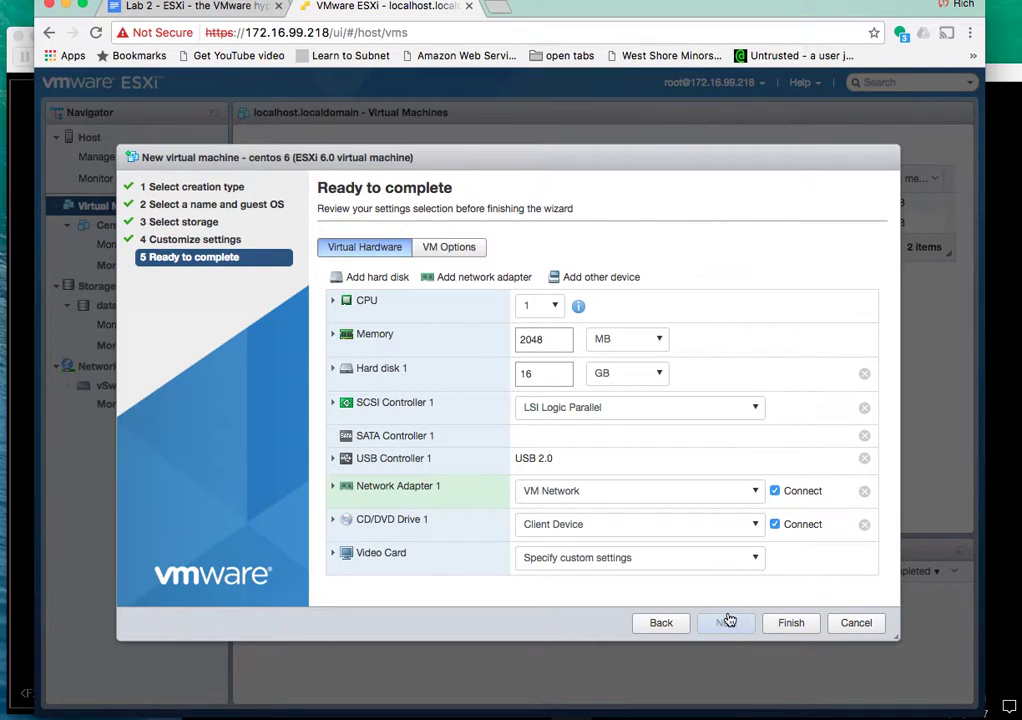
{"action": "left_click", "coordinate": [789, 623]}
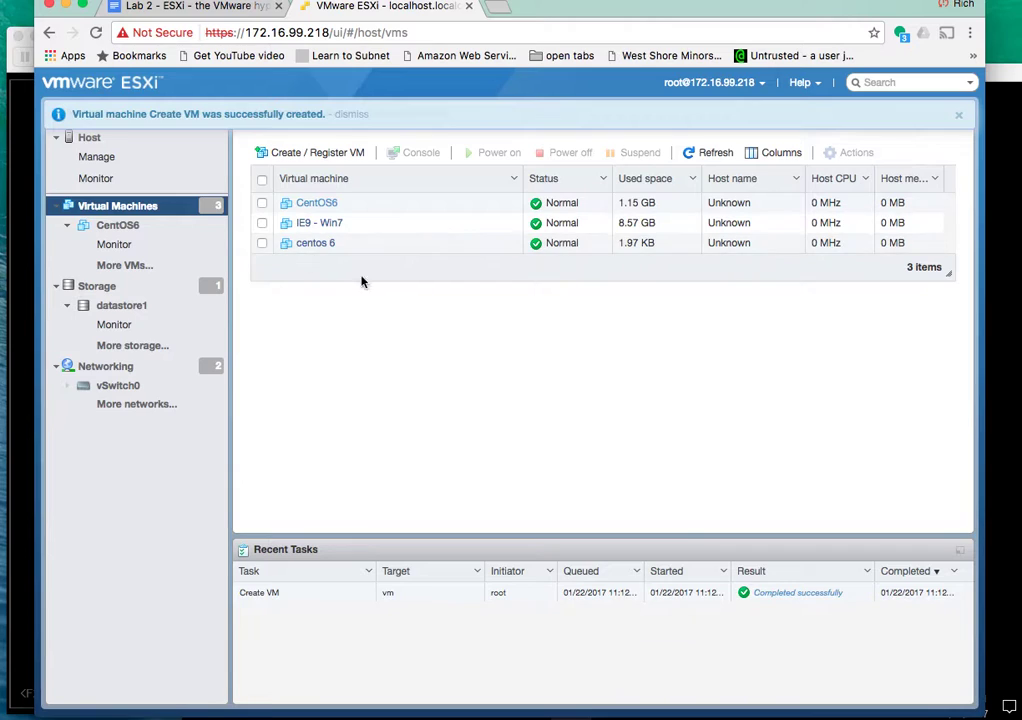
- Power on the centos 6 virtual machine and open its in-browser console
{"action": "left_click", "coordinate": [311, 245]}
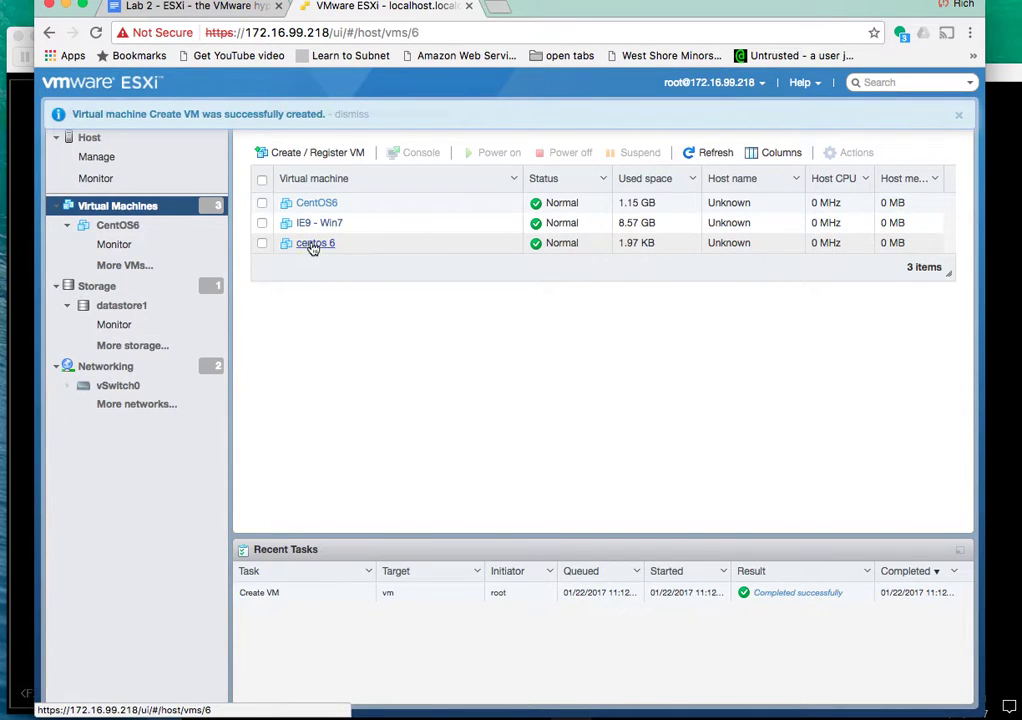
{"action": "left_click", "coordinate": [364, 147]}
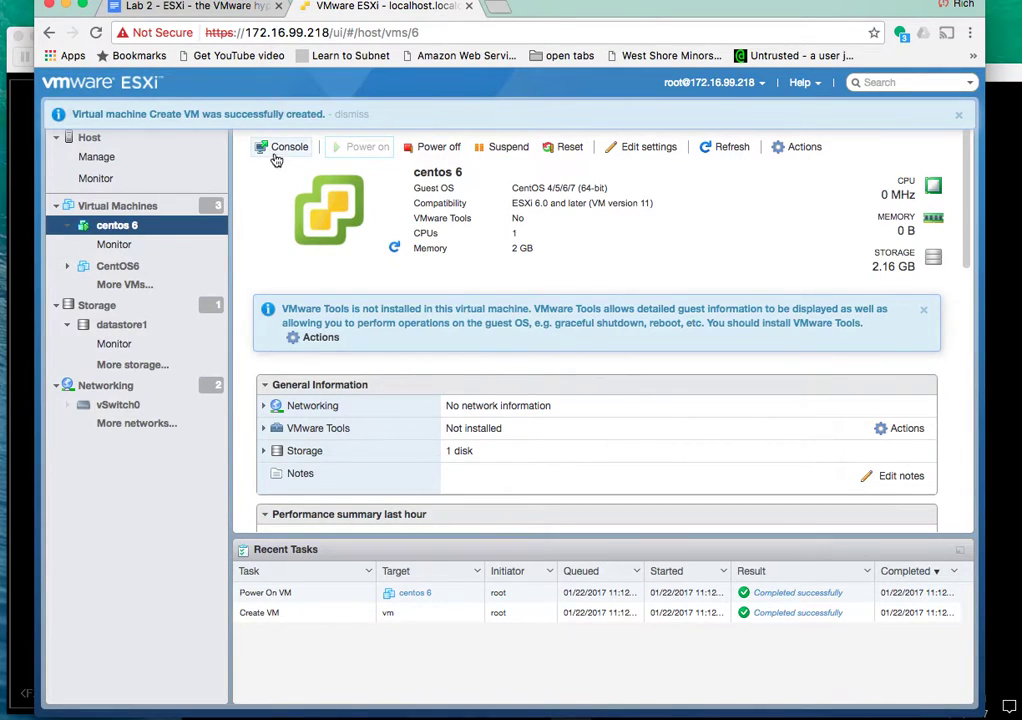
{"action": "left_click", "coordinate": [284, 147]}
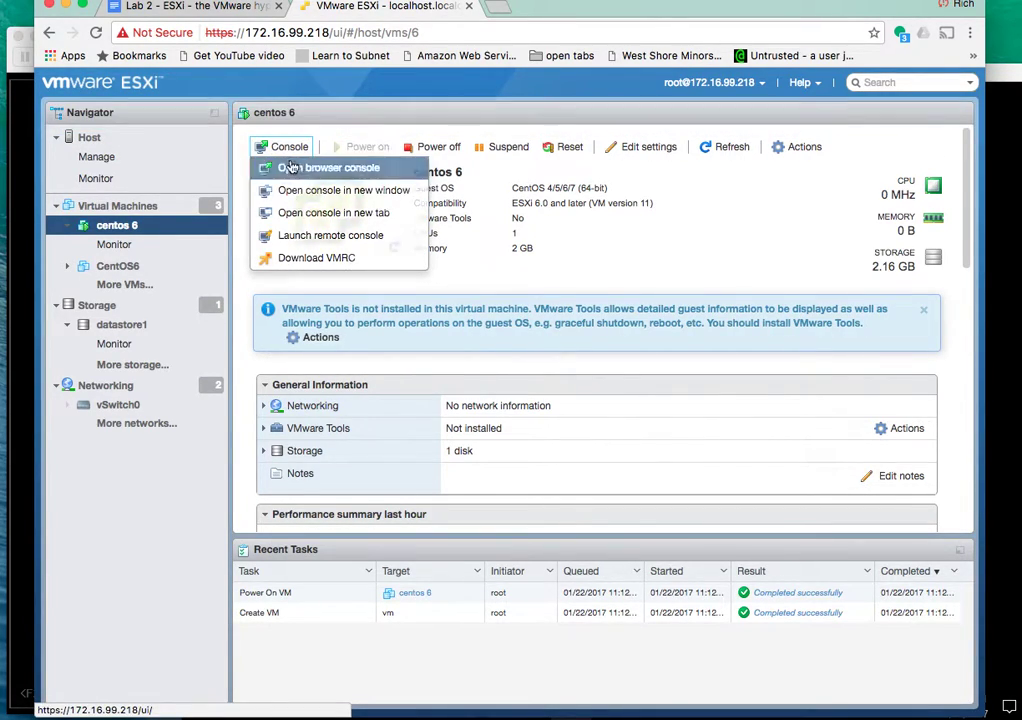
{"action": "left_click", "coordinate": [292, 168]}
{"action": "left_click", "coordinate": [288, 152]}
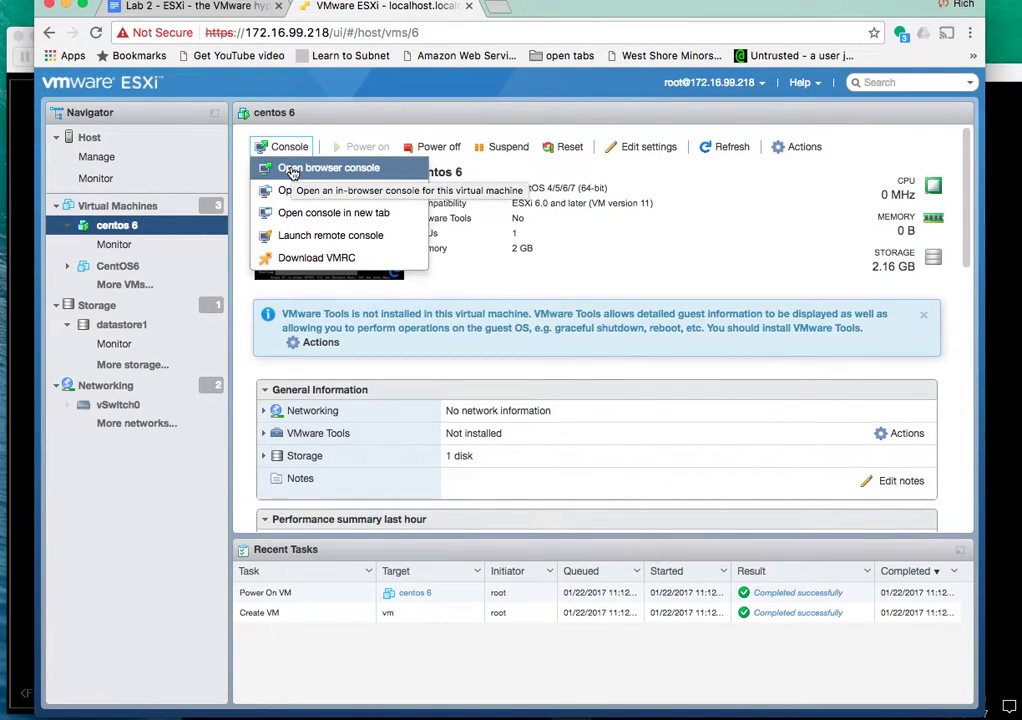
{"action": "left_click", "coordinate": [292, 169]}
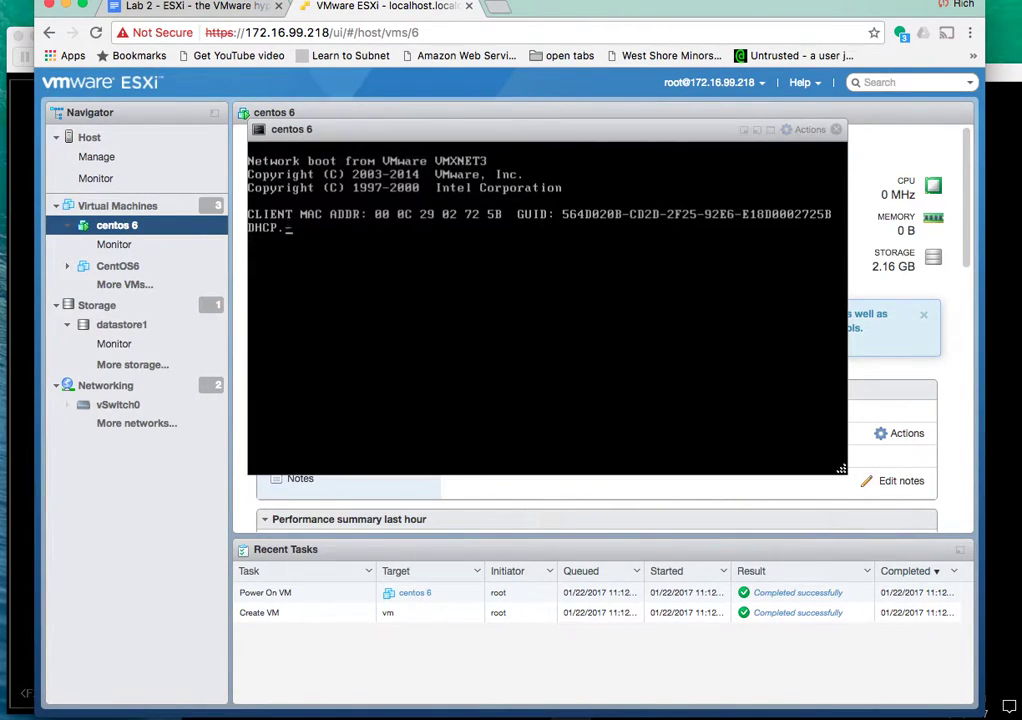
- Reposition the centos 6 console window slightly down and to the left, and cancel the machine's network boot
{"action": "left_click_drag", "start_coordinate": [546, 136], "coordinate": [515, 167]}
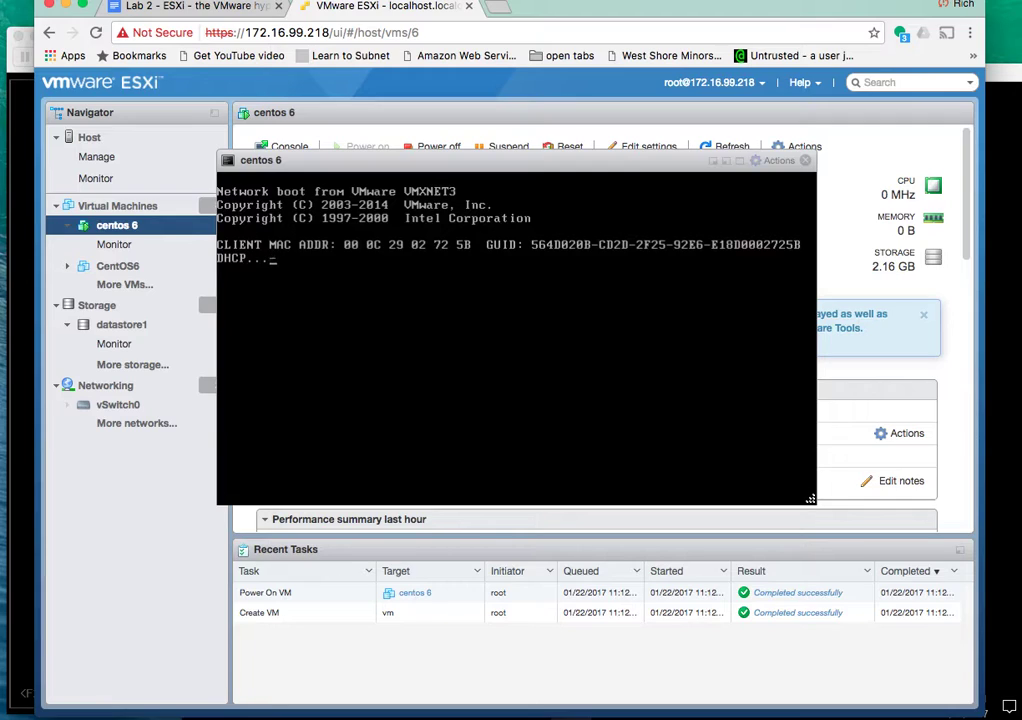
{"action": "key", "text": "Escape"}
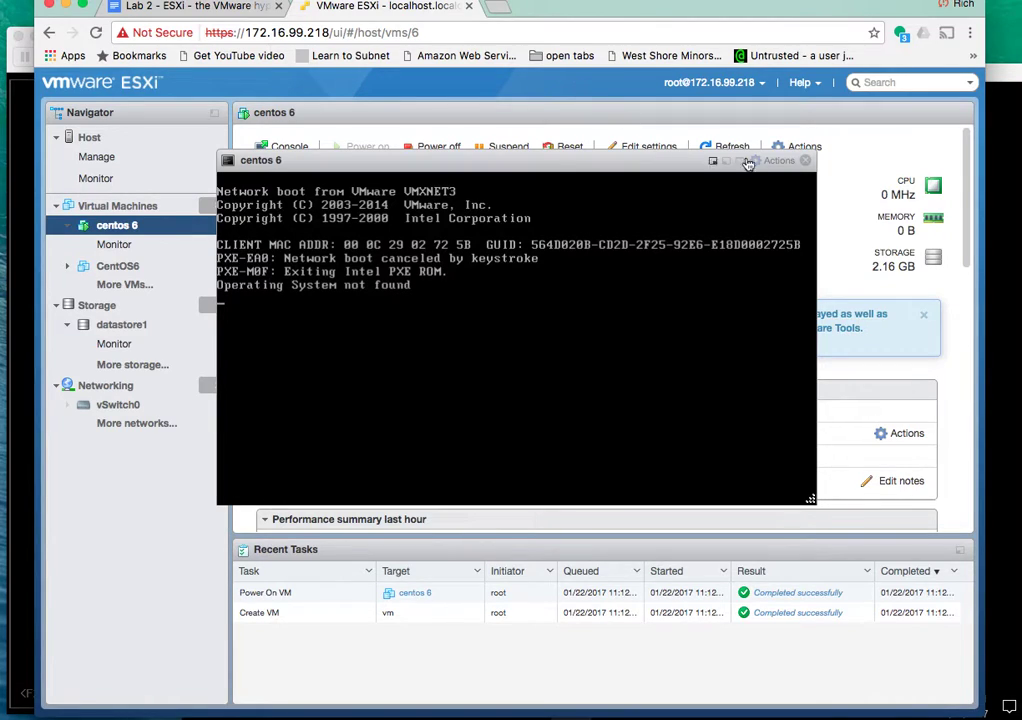
- Power off the centos 6 virtual machine and set its CD/DVD drive to the datastore1 ISO file iso/CentOS-6.5-x86_64-minimal.iso
{"action": "left_click", "coordinate": [806, 163]}
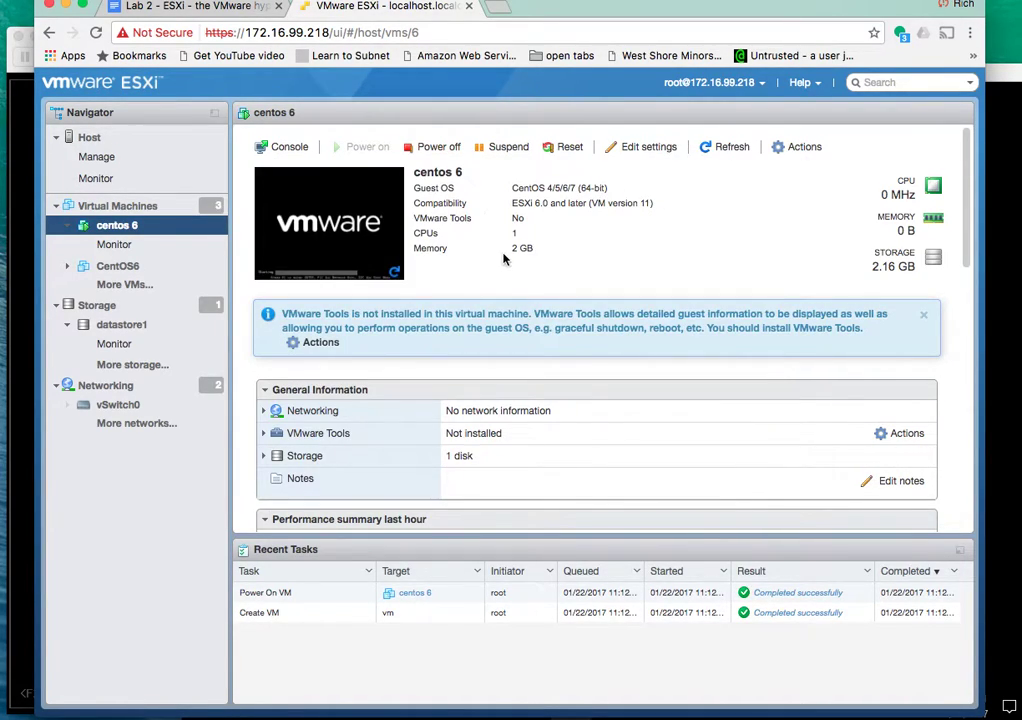
{"action": "left_click", "coordinate": [436, 147]}
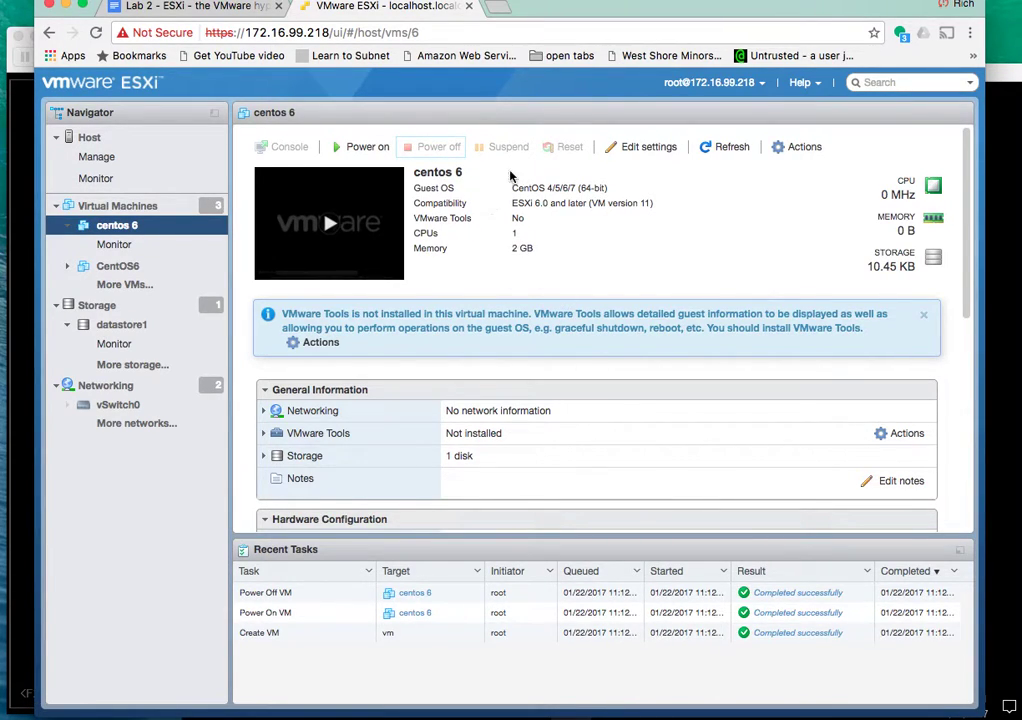
{"action": "left_click", "coordinate": [644, 149]}
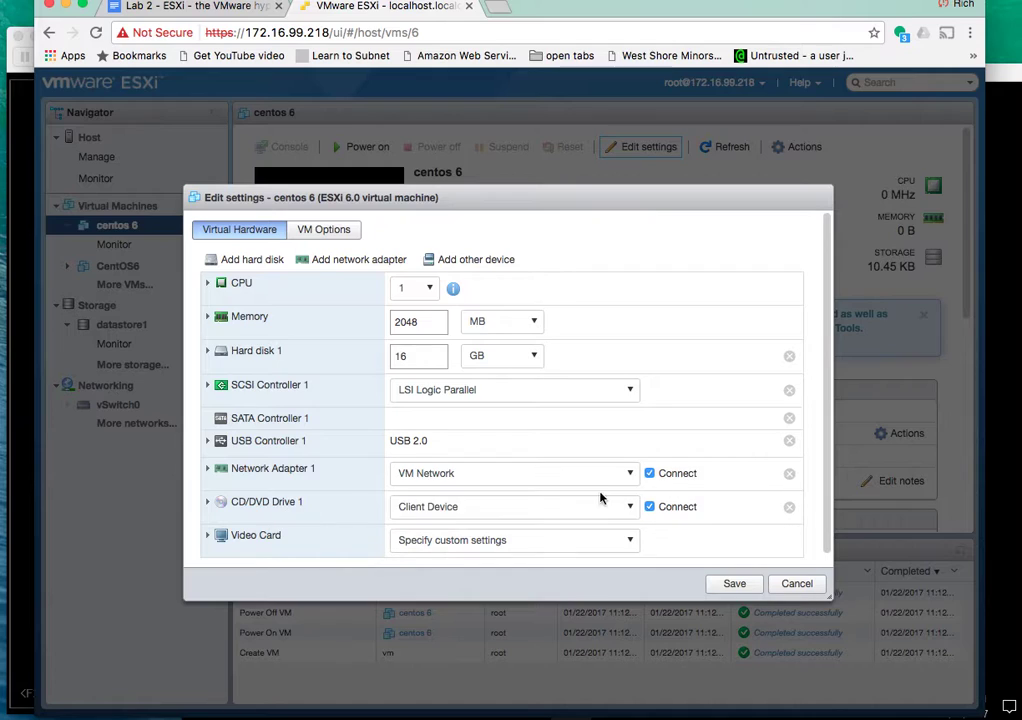
{"action": "left_click", "coordinate": [630, 507]}
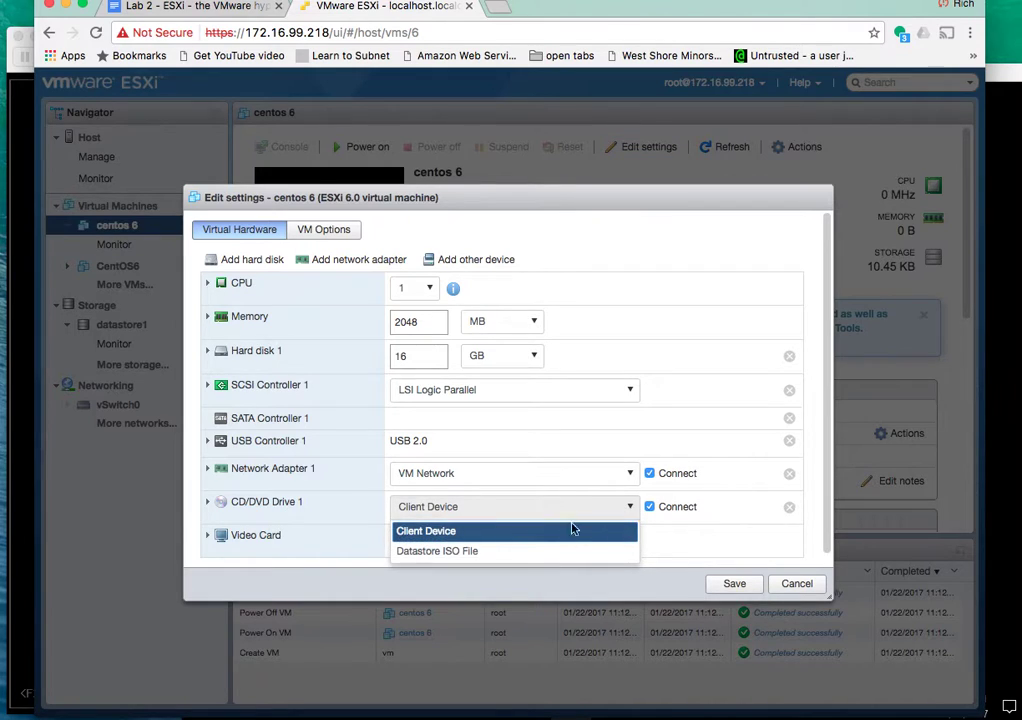
{"action": "left_click", "coordinate": [484, 551]}
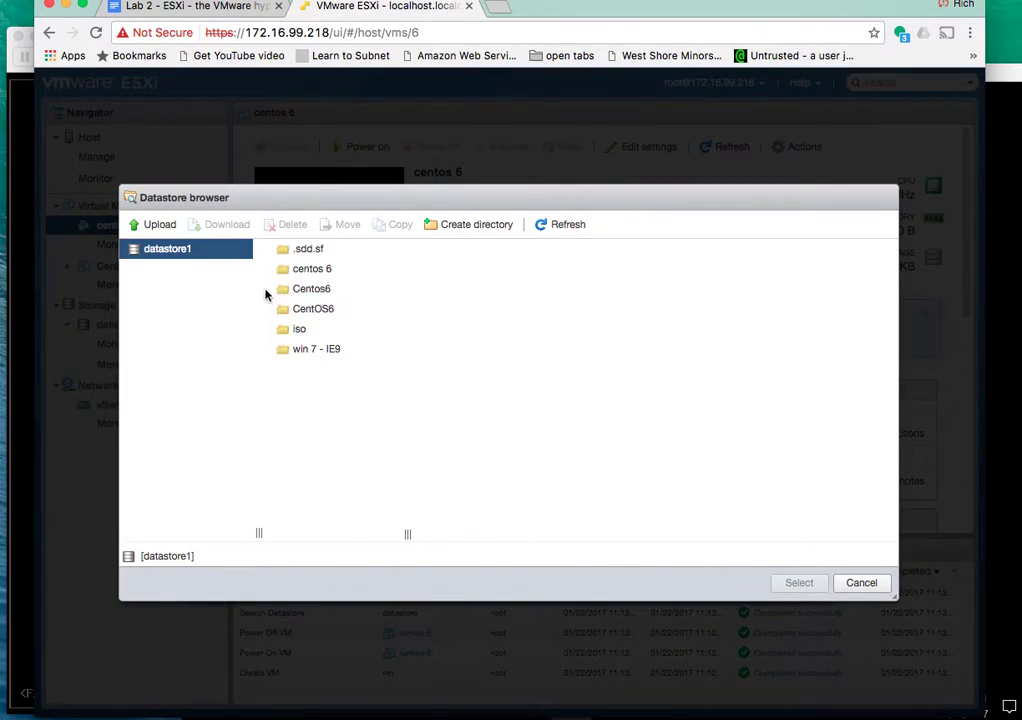
{"action": "left_click", "coordinate": [294, 331]}
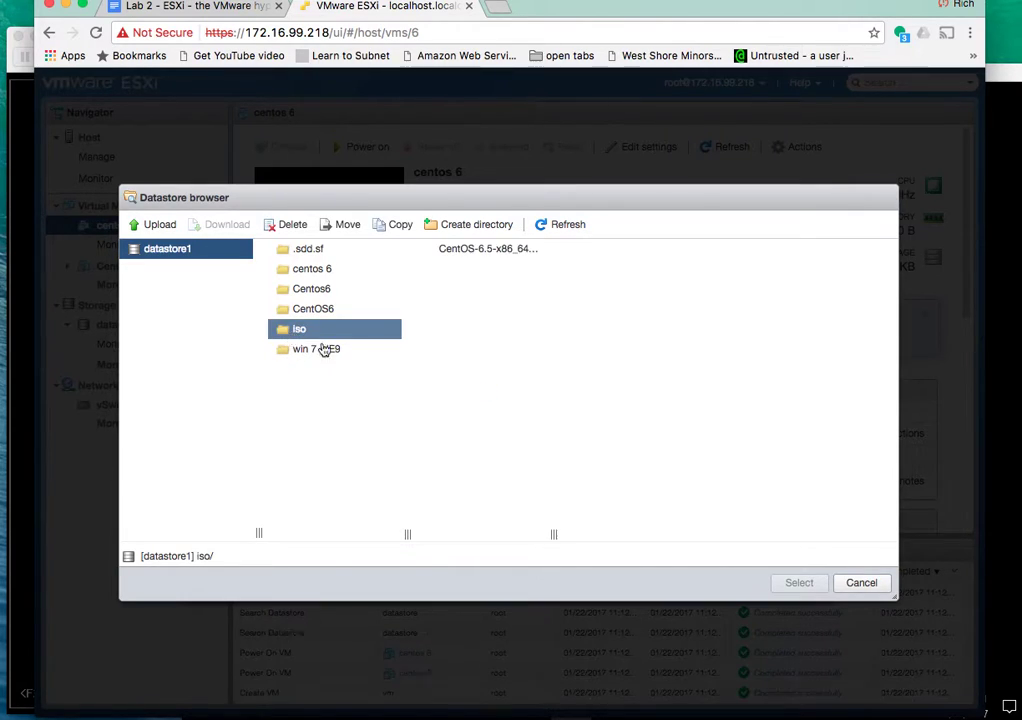
{"action": "left_click", "coordinate": [487, 251]}
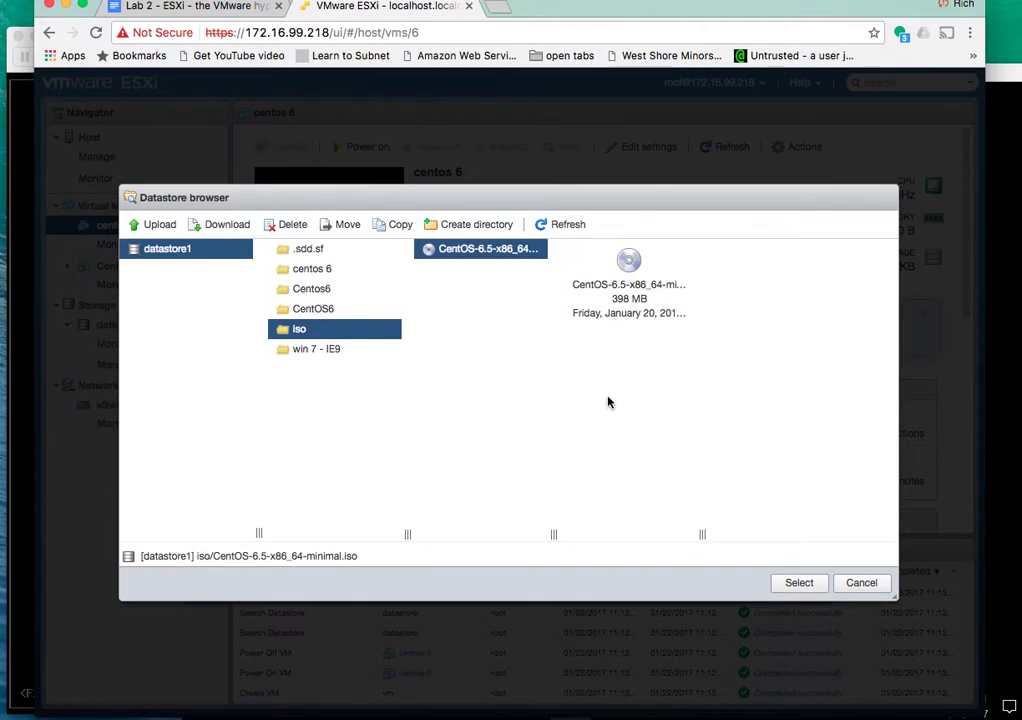
{"action": "left_click", "coordinate": [799, 583]}
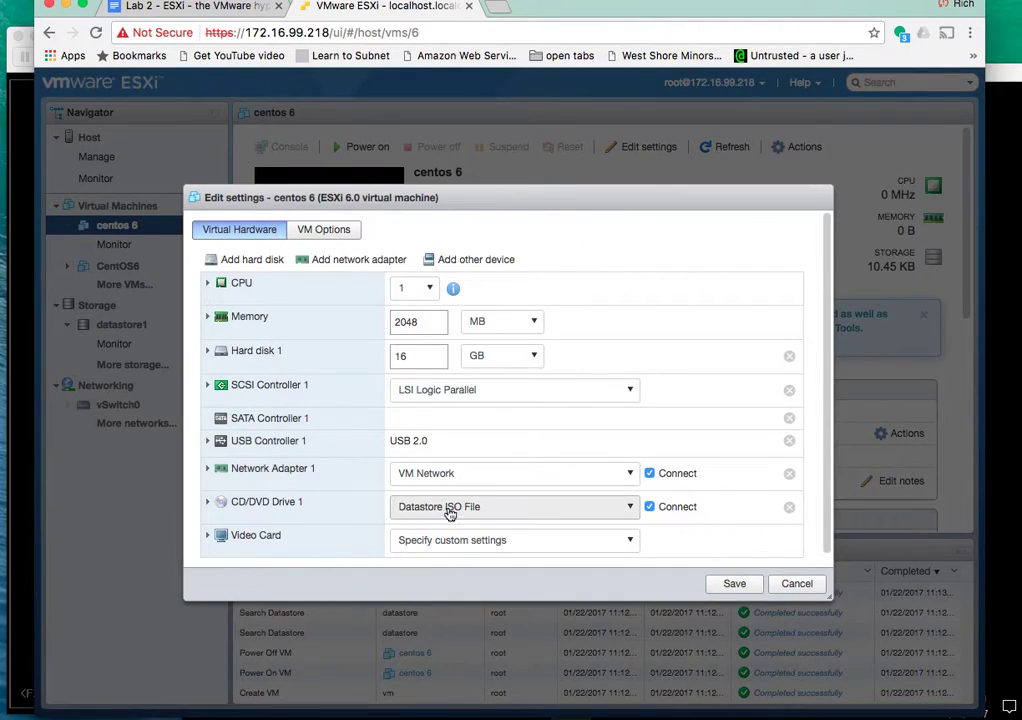
{"action": "left_click", "coordinate": [737, 586]}
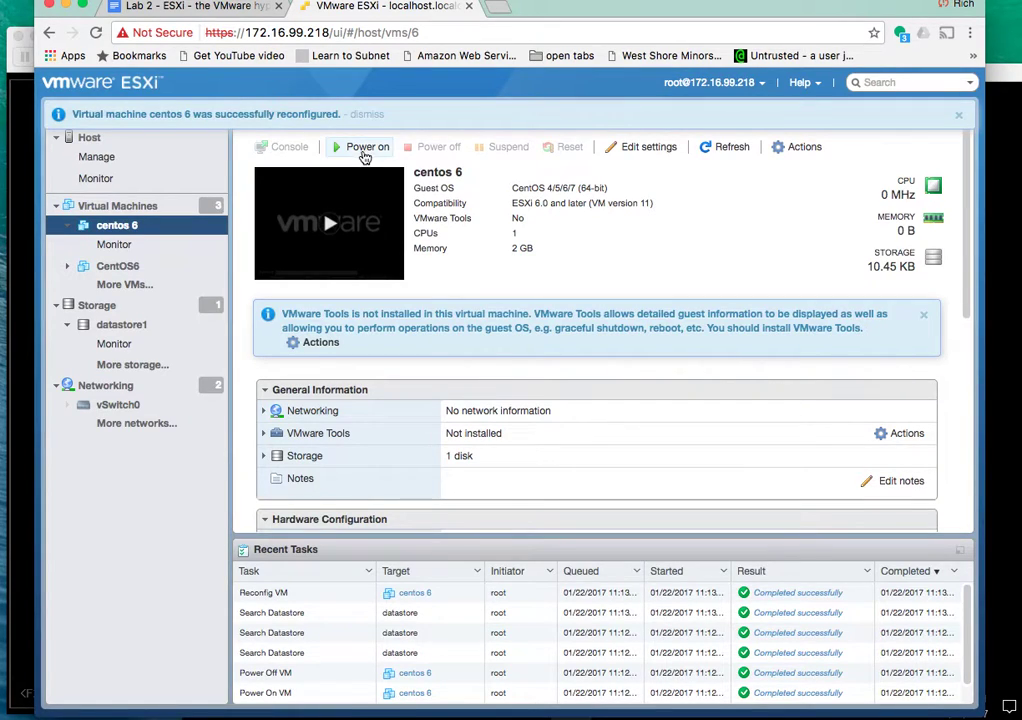
- Power on the centos 6 virtual machine and open its in-browser console to view the CentOS installer boot
{"action": "left_click", "coordinate": [365, 149]}
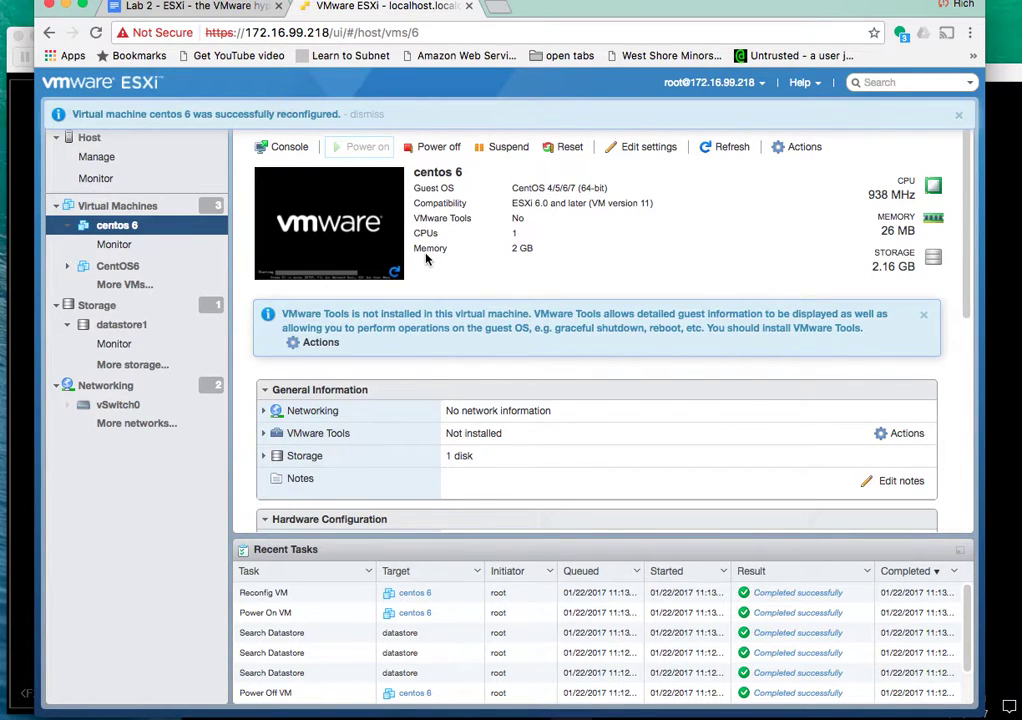
{"action": "left_click", "coordinate": [276, 148]}
{"action": "left_click", "coordinate": [300, 166]}
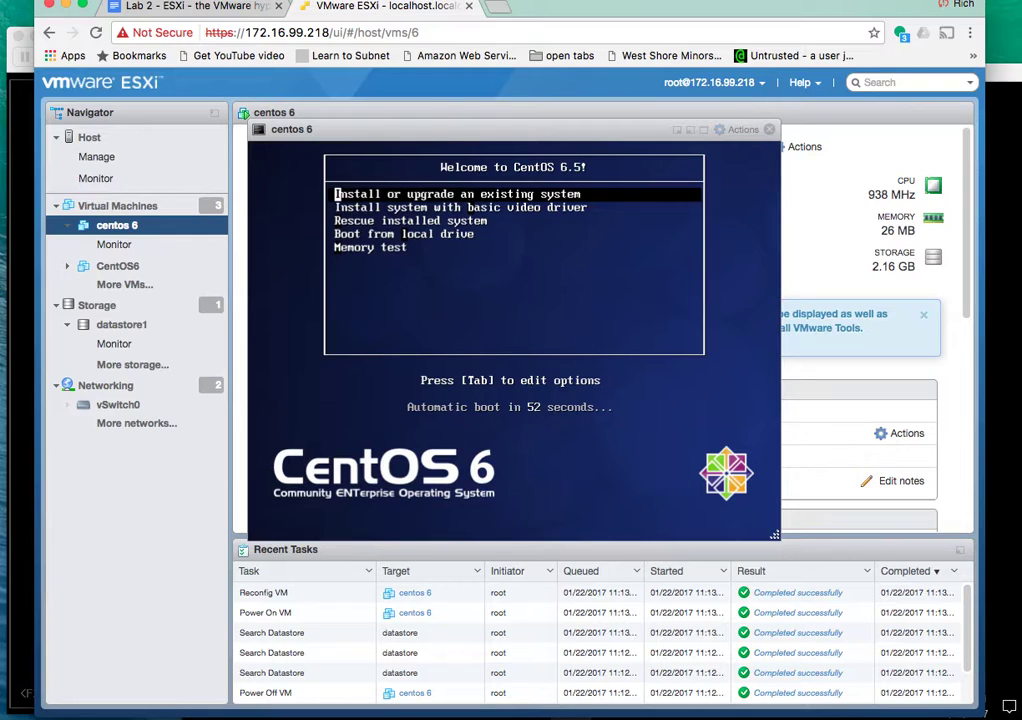
- Close the installer console and power off the centos 6 virtual machine
{"action": "left_click", "coordinate": [771, 132]}
{"action": "left_click", "coordinate": [429, 148]}
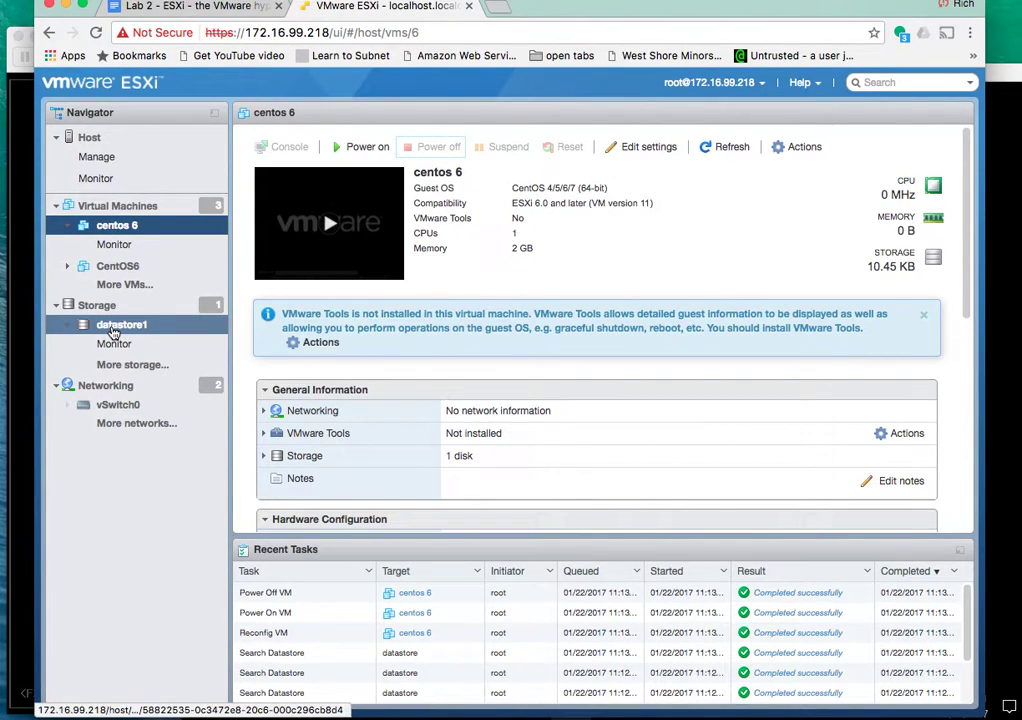
- Browse datastore1 and create a directory named iso2 at its root
{"action": "left_click", "coordinate": [113, 331]}
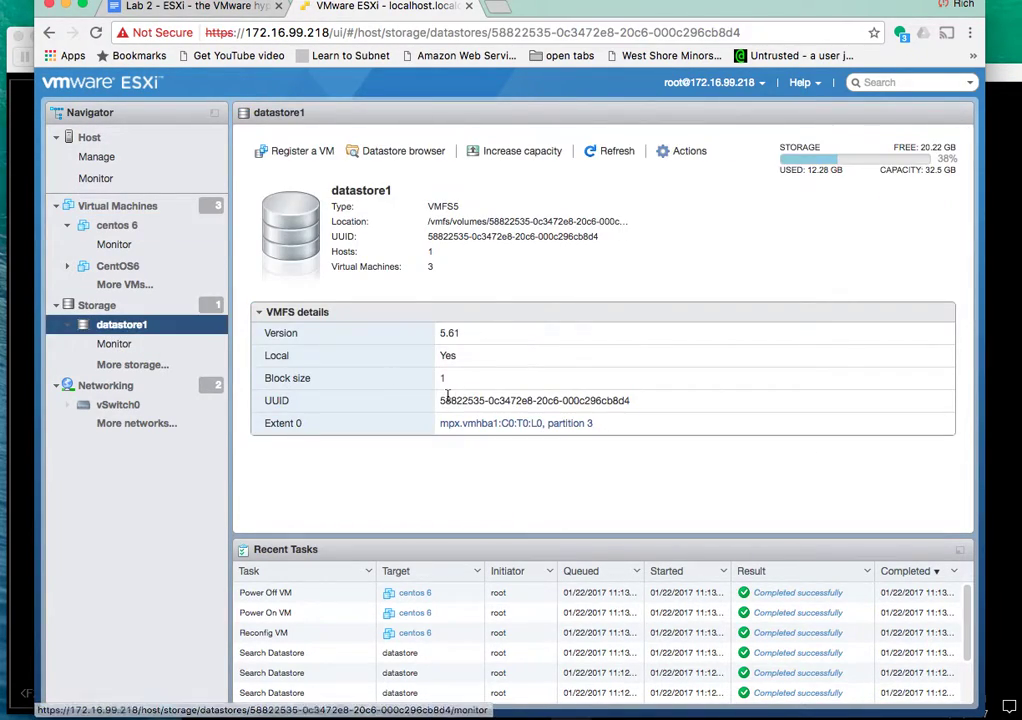
{"action": "left_click", "coordinate": [405, 151]}
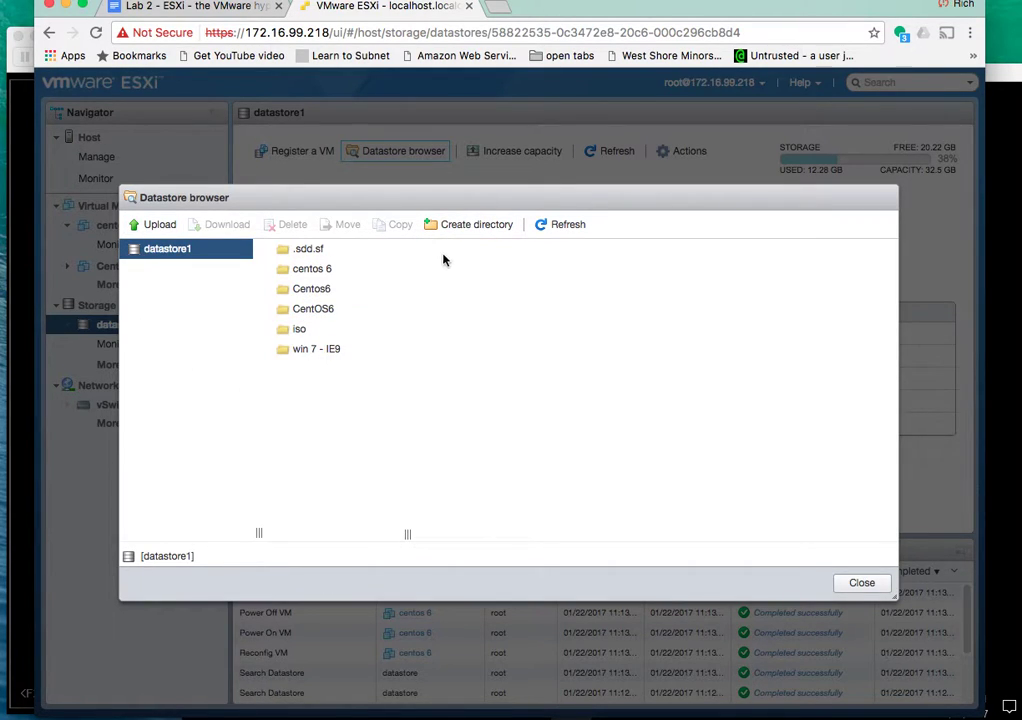
{"action": "left_click", "coordinate": [463, 226]}
{"action": "left_click", "coordinate": [376, 511]}
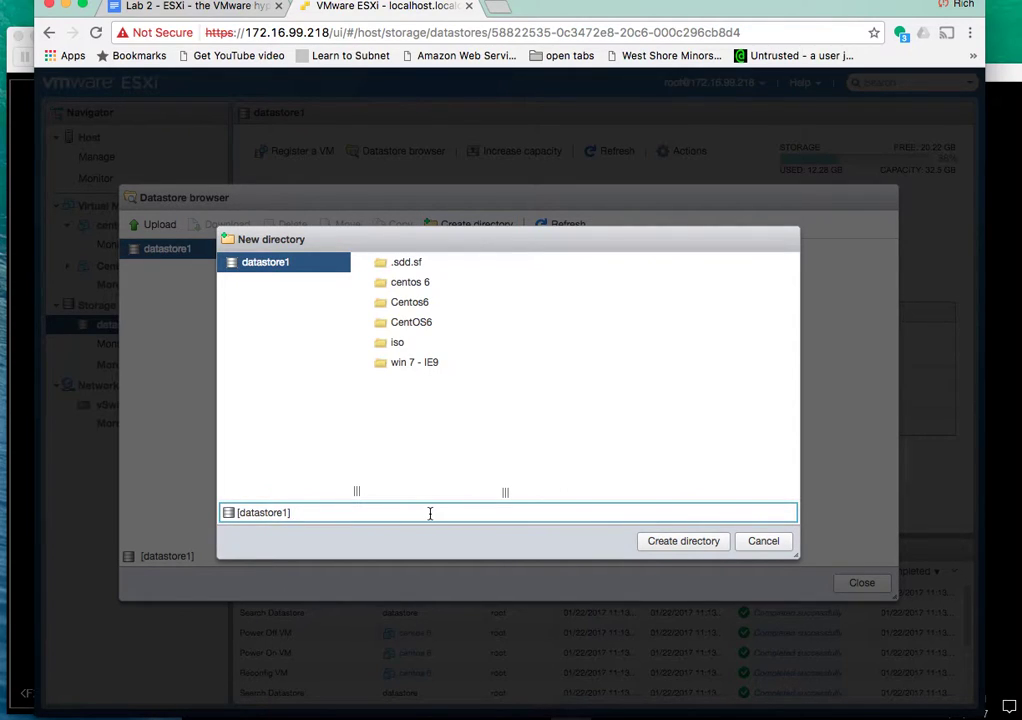
{"action": "type", "text": "iso2"}
{"action": "left_click", "coordinate": [679, 545]}
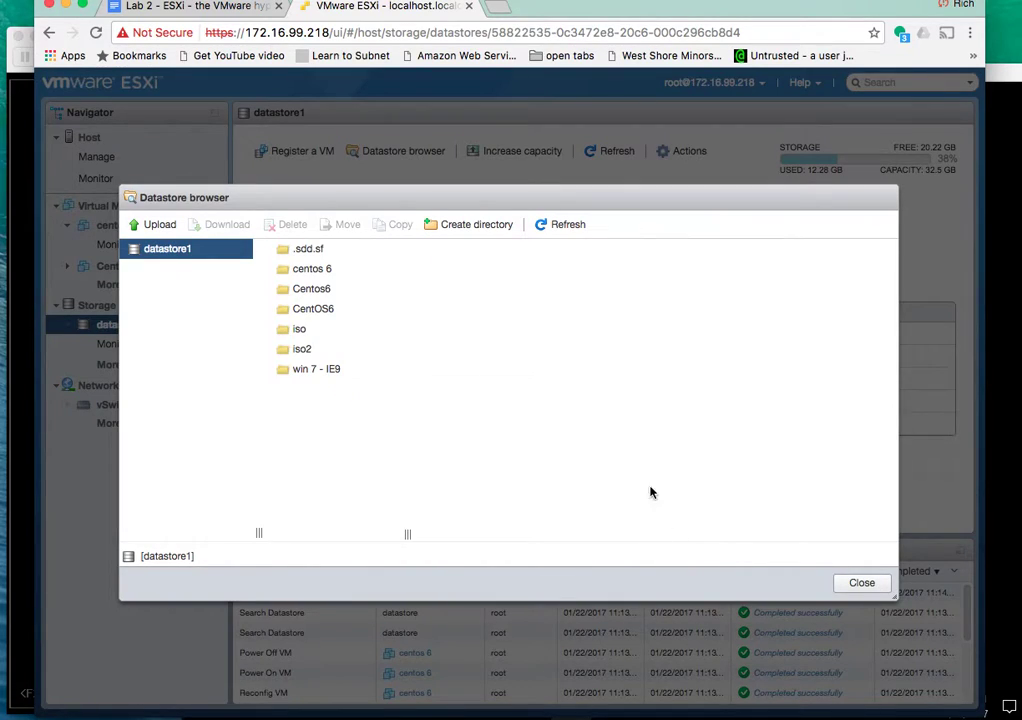
- Upload CentOS-6.5-x86_64-minimal.iso into the iso2 directory and close the datastore browser
{"action": "left_click", "coordinate": [310, 349]}
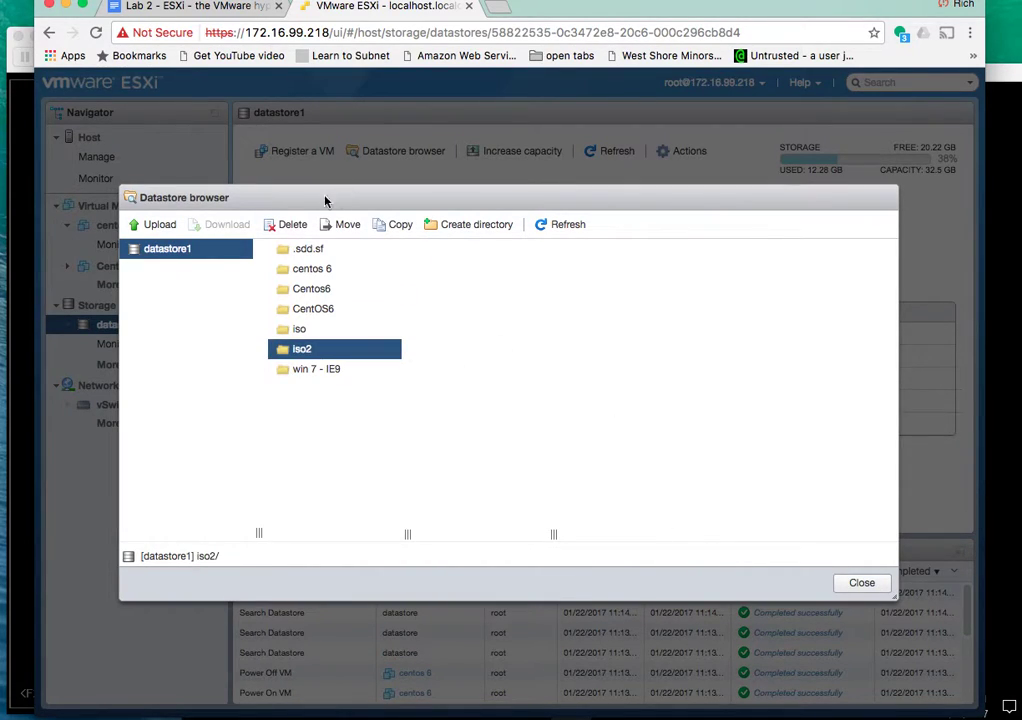
{"action": "left_click", "coordinate": [155, 226]}
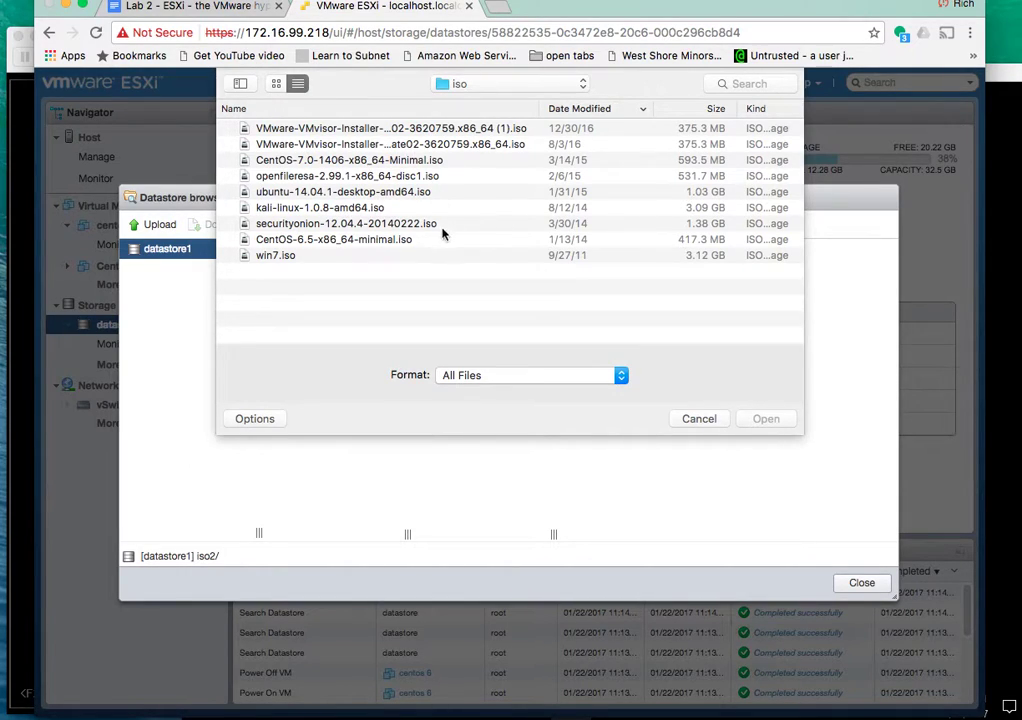
{"action": "left_click", "coordinate": [320, 240]}
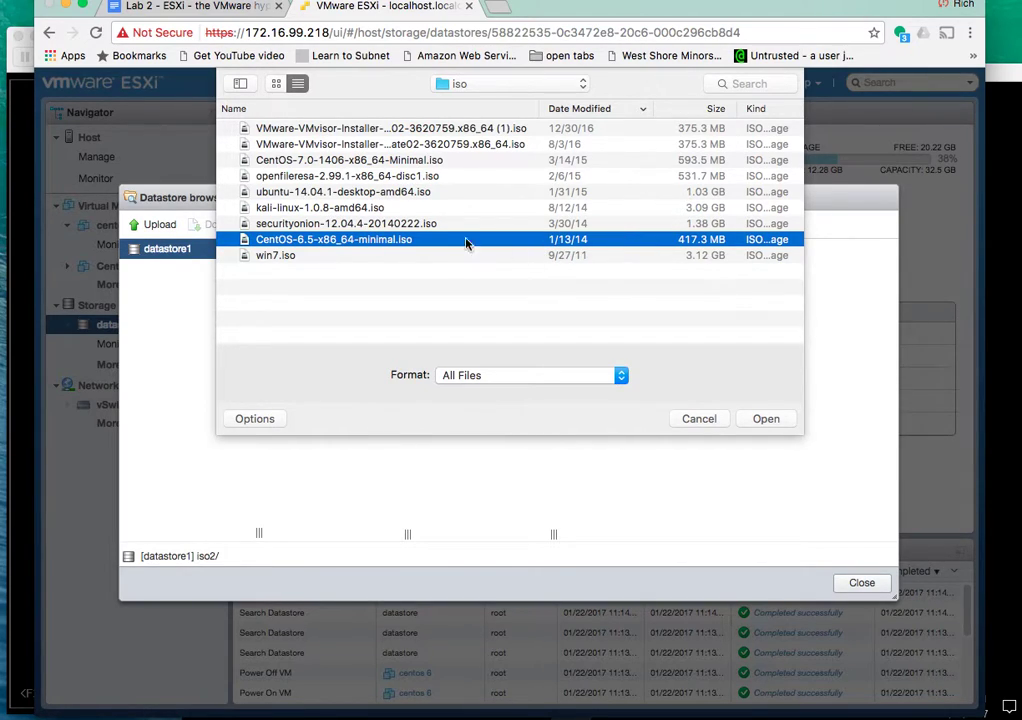
{"action": "left_click", "coordinate": [770, 425]}
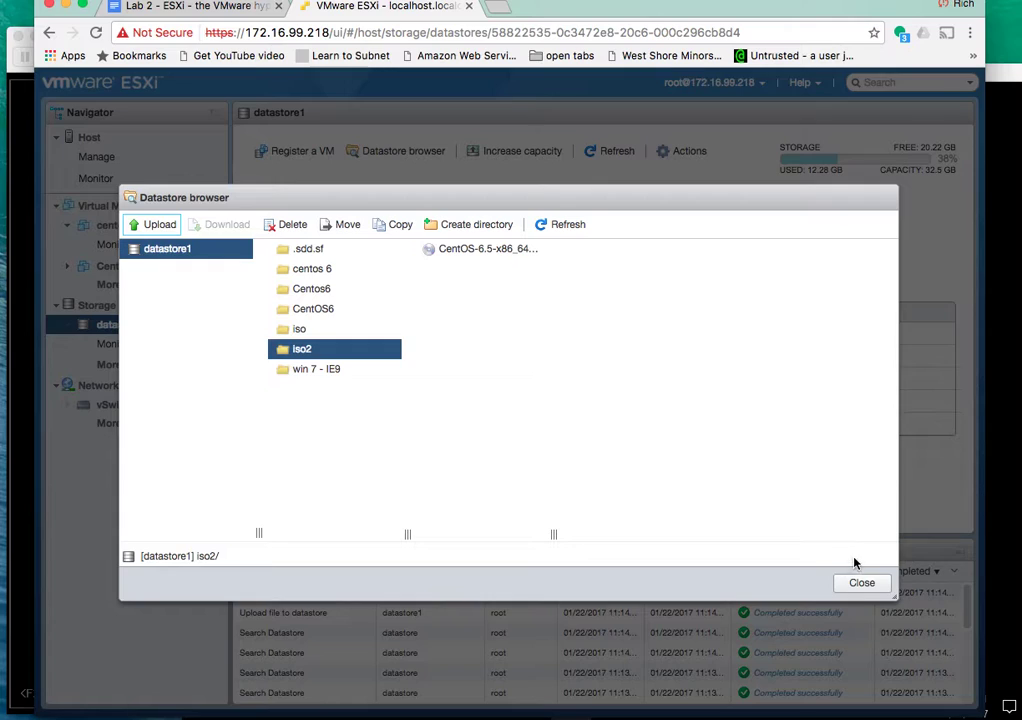
{"action": "left_click", "coordinate": [864, 583]}
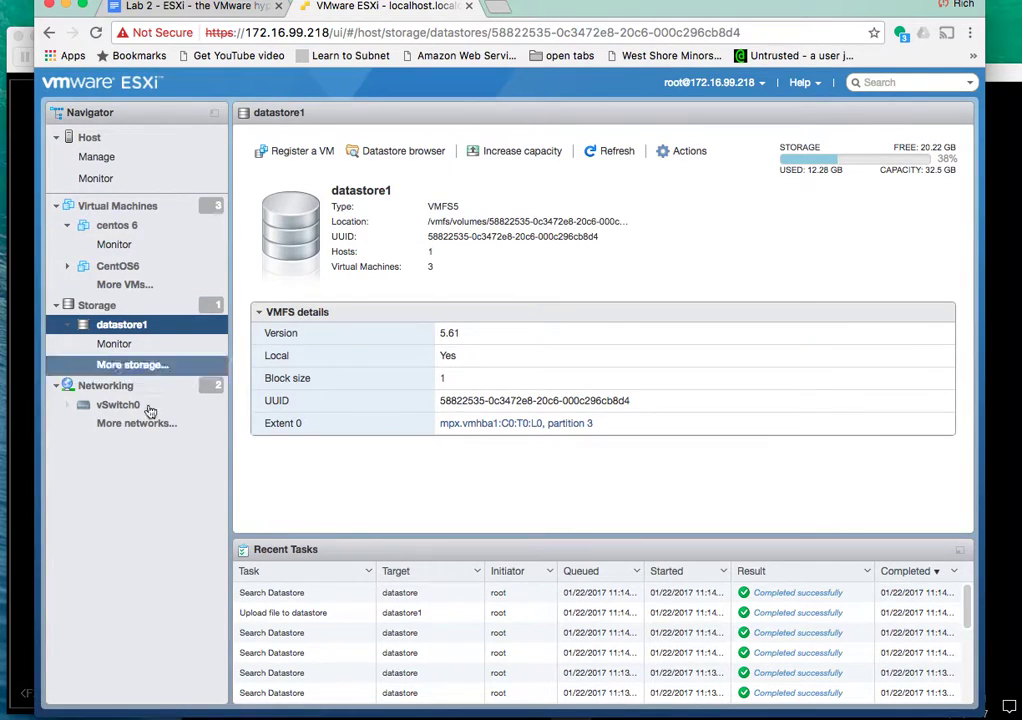
- Examine the new virtual machine wizard's OVF/OVA deployment and existing machine registration options, including the OVA size guidance, and cancel the wizard
{"action": "left_click", "coordinate": [118, 205]}
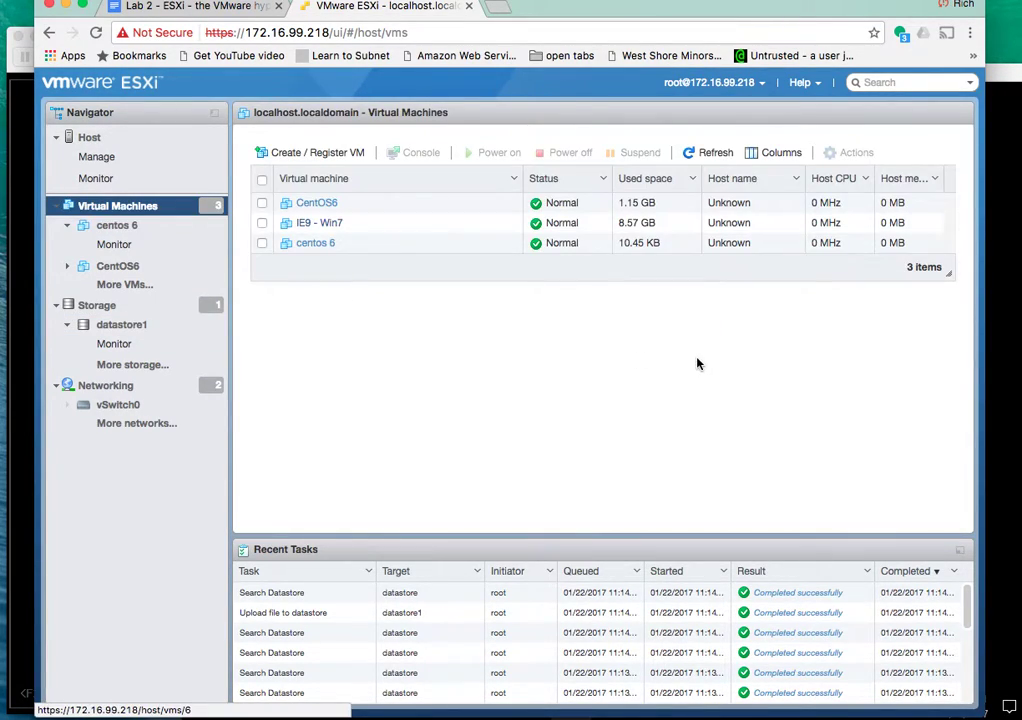
{"action": "left_click", "coordinate": [312, 153]}
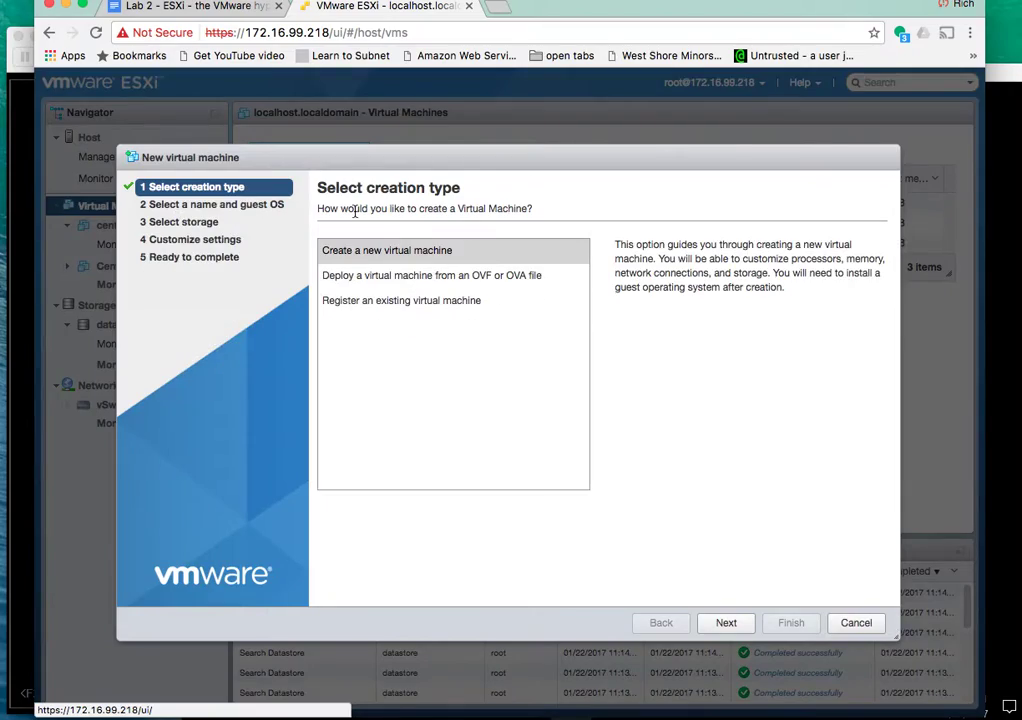
{"action": "left_click", "coordinate": [534, 279]}
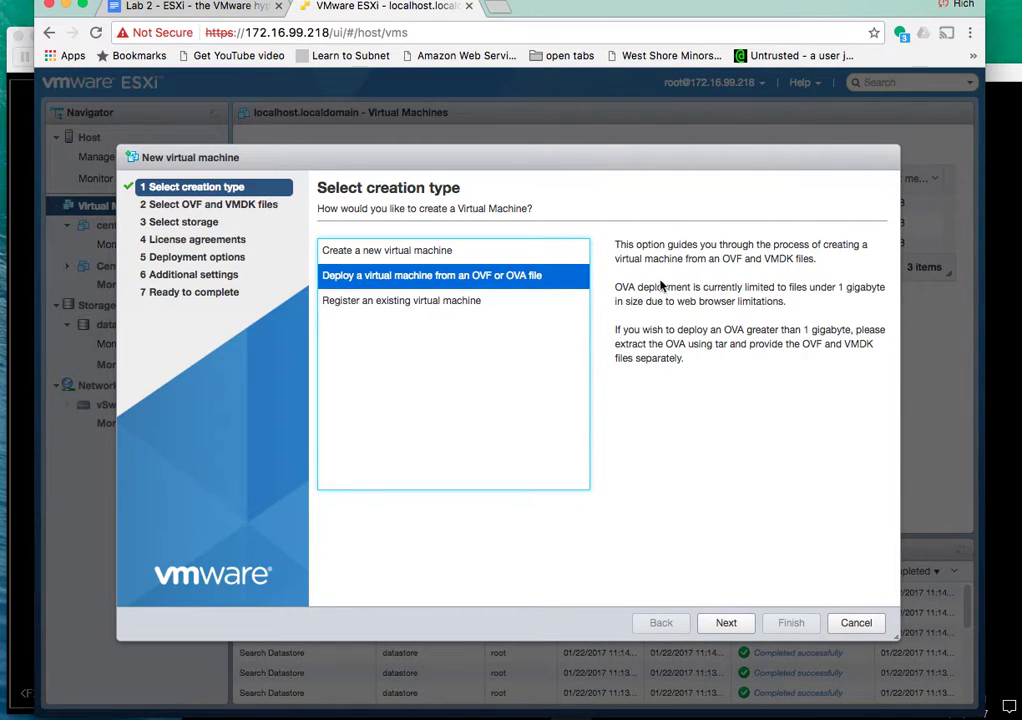
{"action": "left_click_drag", "start_coordinate": [615, 287], "coordinate": [782, 302]}
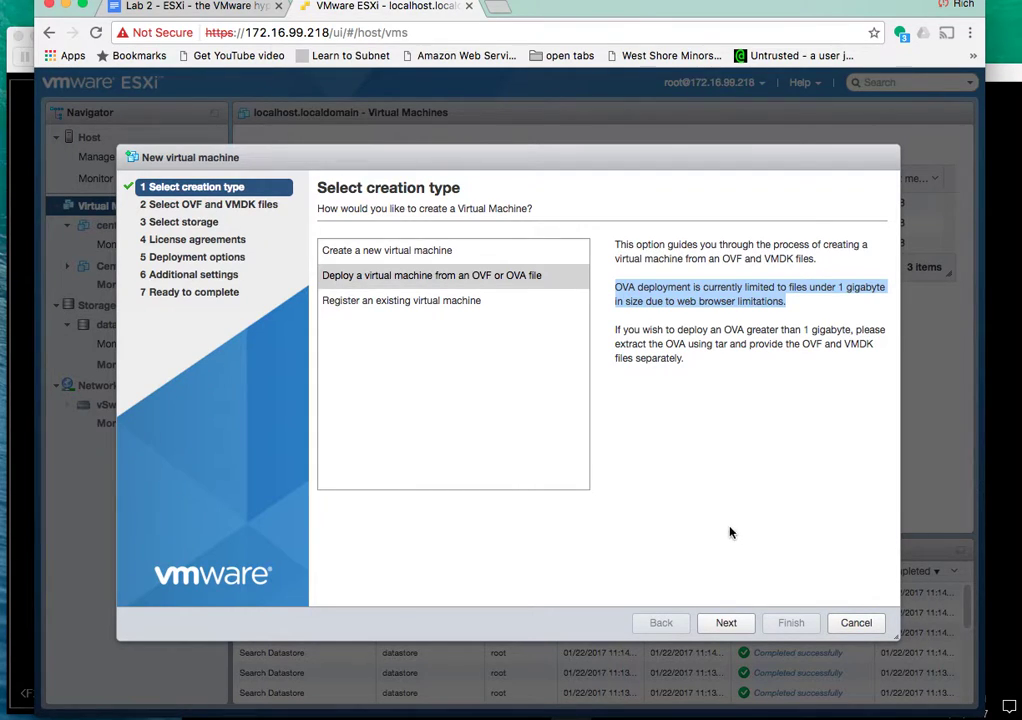
{"action": "left_click_drag", "start_coordinate": [628, 343], "coordinate": [851, 343]}
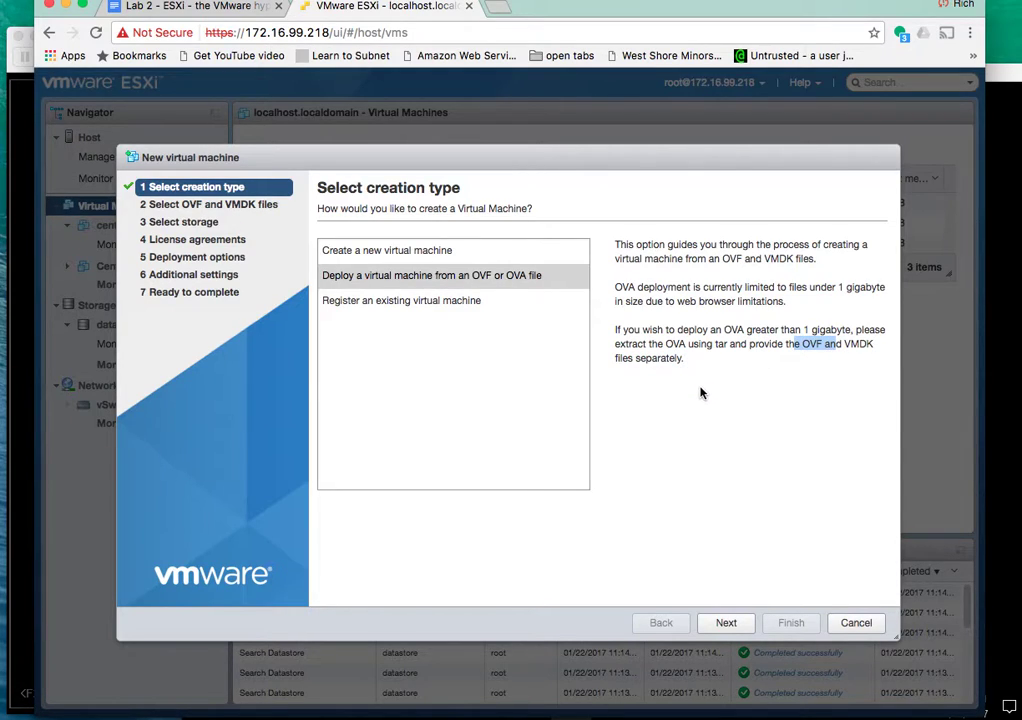
{"action": "left_click", "coordinate": [768, 379]}
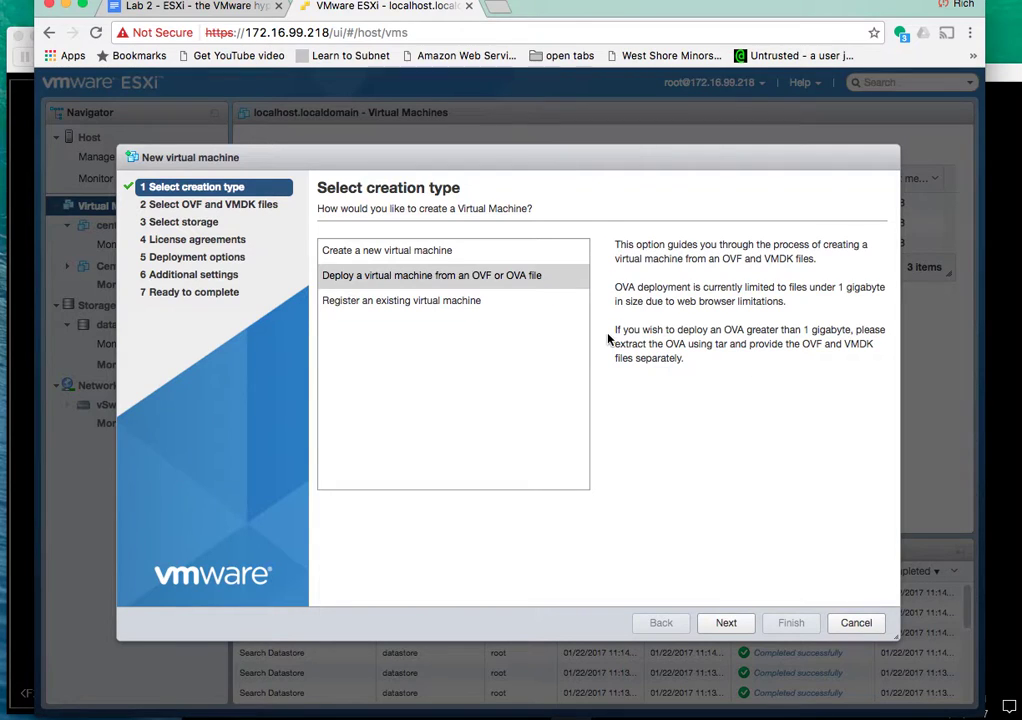
{"action": "left_click_drag", "start_coordinate": [615, 330], "coordinate": [755, 383]}
{"action": "left_click", "coordinate": [737, 380]}
{"action": "left_click", "coordinate": [404, 304]}
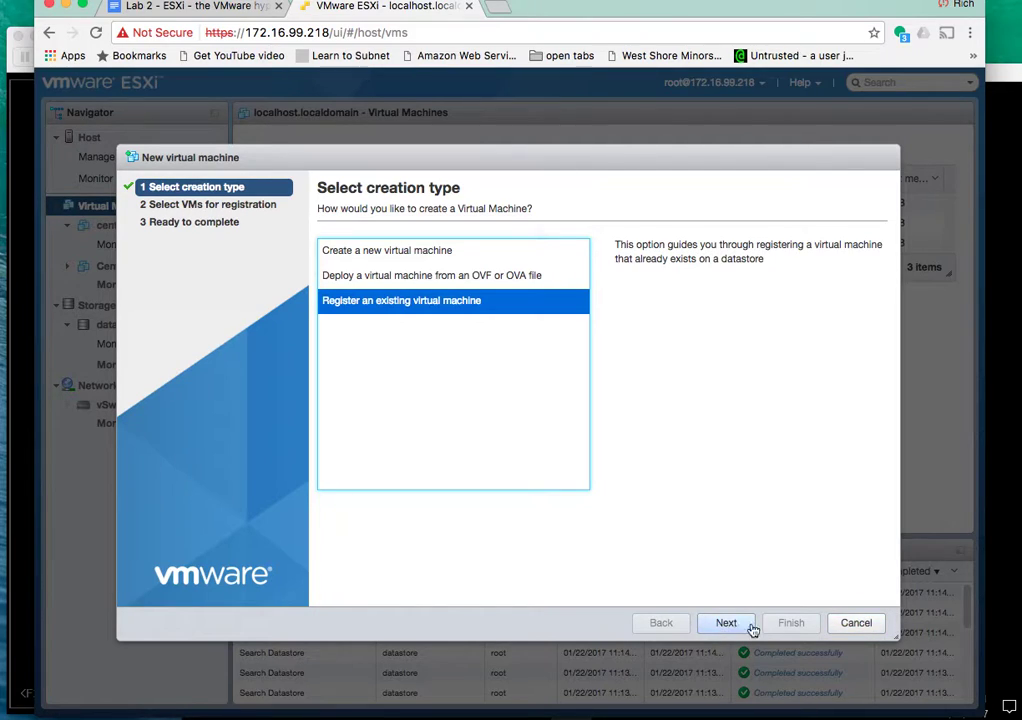
{"action": "left_click", "coordinate": [856, 624]}
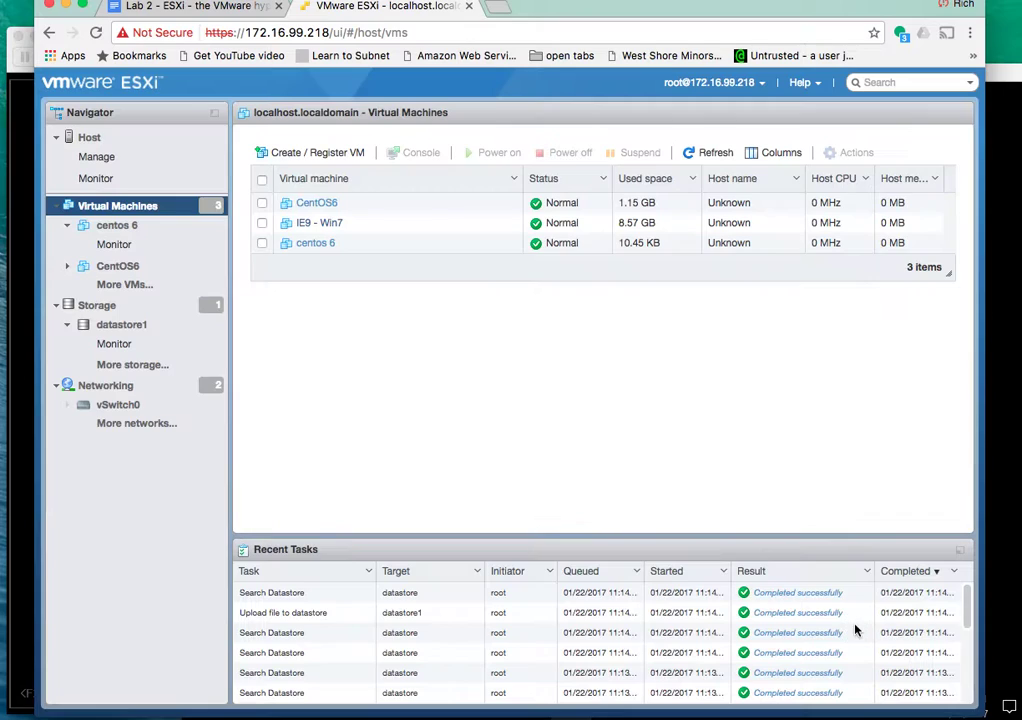
- Browse the win 7 - IE9 folder on datastore1 and create a directory named New-vm at the datastore's root
{"action": "left_click", "coordinate": [107, 320]}
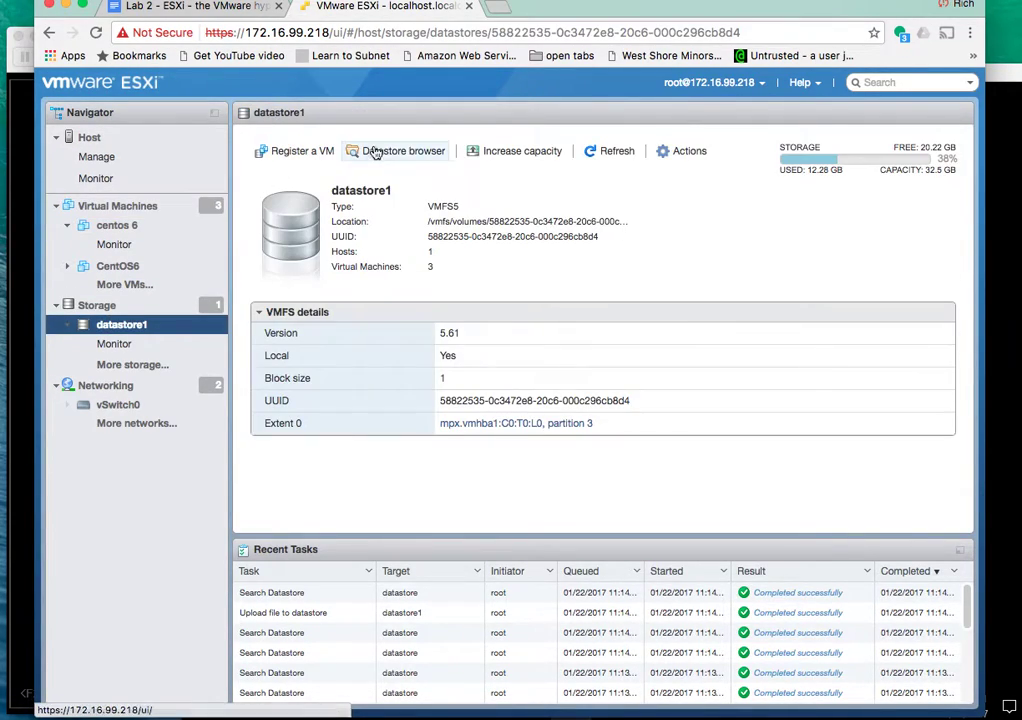
{"action": "left_click", "coordinate": [404, 155]}
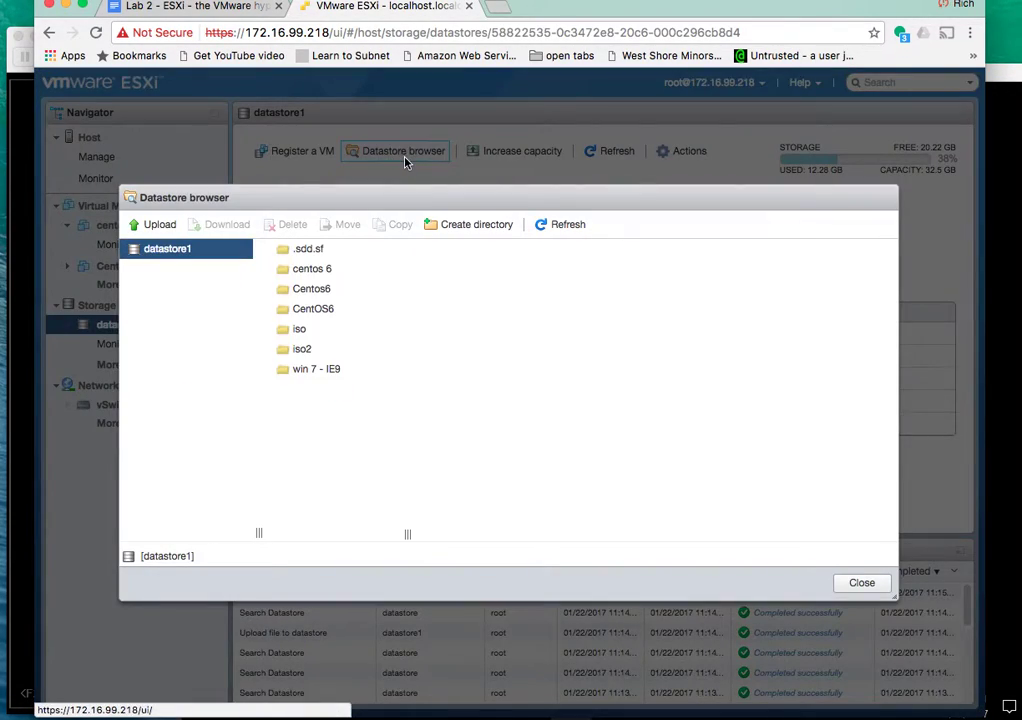
{"action": "left_click", "coordinate": [338, 369]}
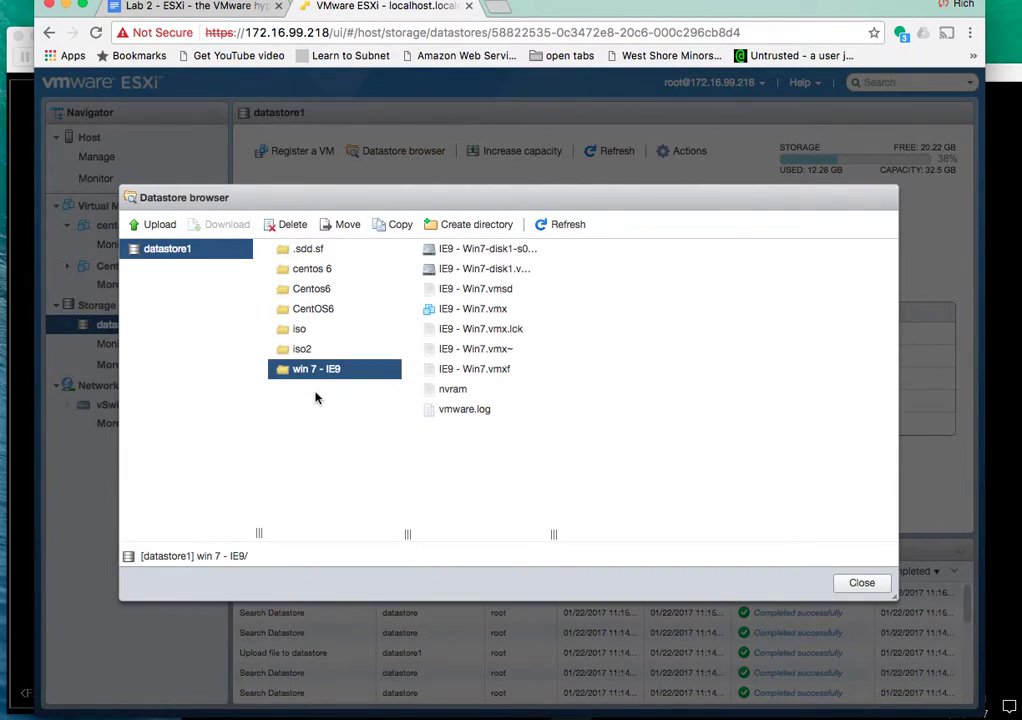
{"action": "left_click", "coordinate": [168, 251]}
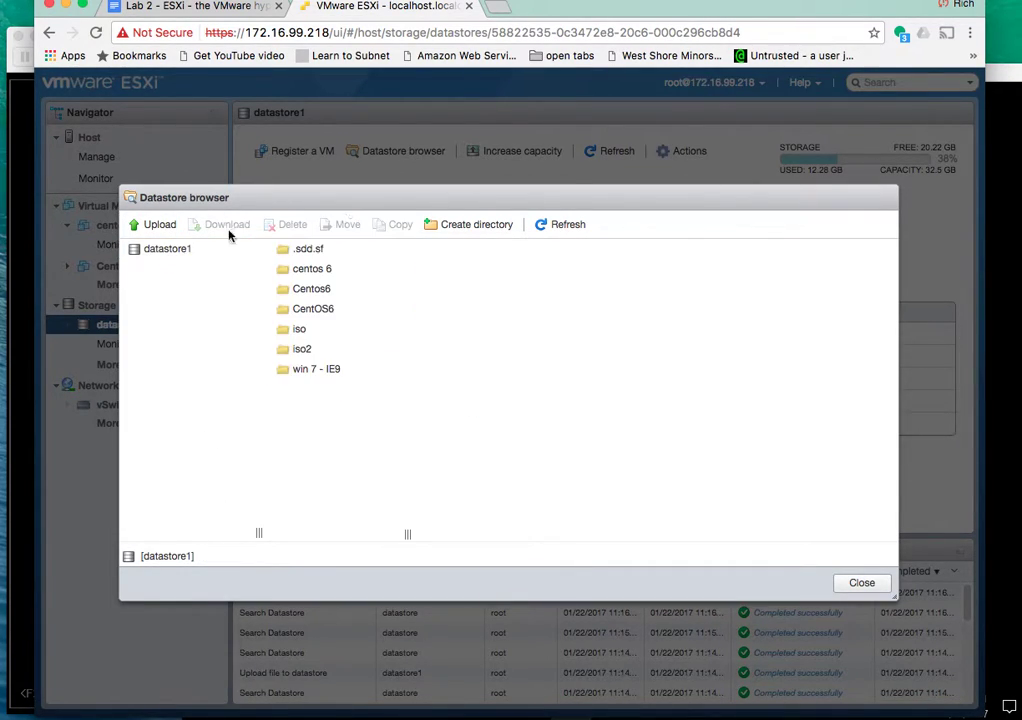
{"action": "left_click", "coordinate": [463, 229]}
{"action": "left_click", "coordinate": [372, 512]}
{"action": "type", "text": "New-vm"}
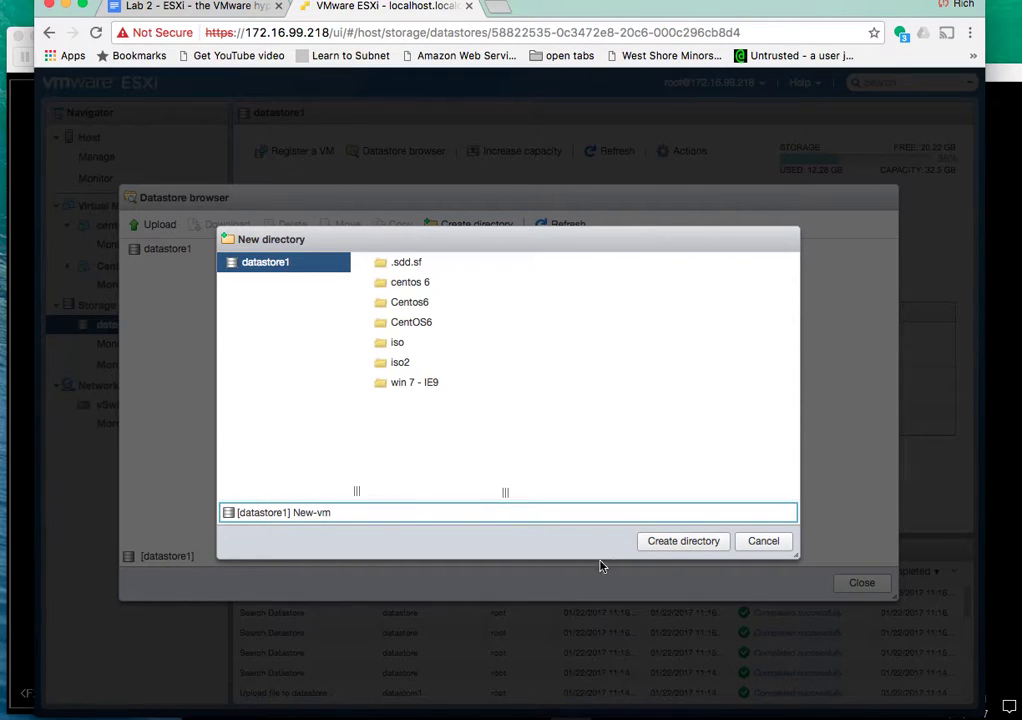
{"action": "left_click", "coordinate": [668, 545]}
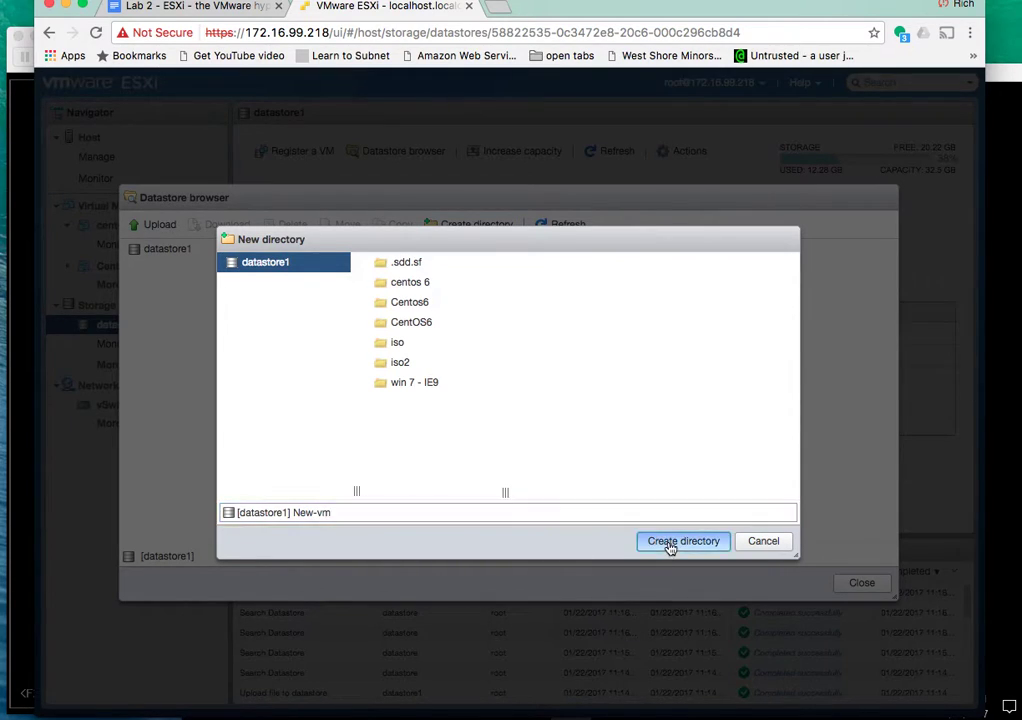
- Start an upload into the New-vm directory and browse to the local Documents folder, expanding its Virtual Machines folder
{"action": "left_click", "coordinate": [318, 370]}
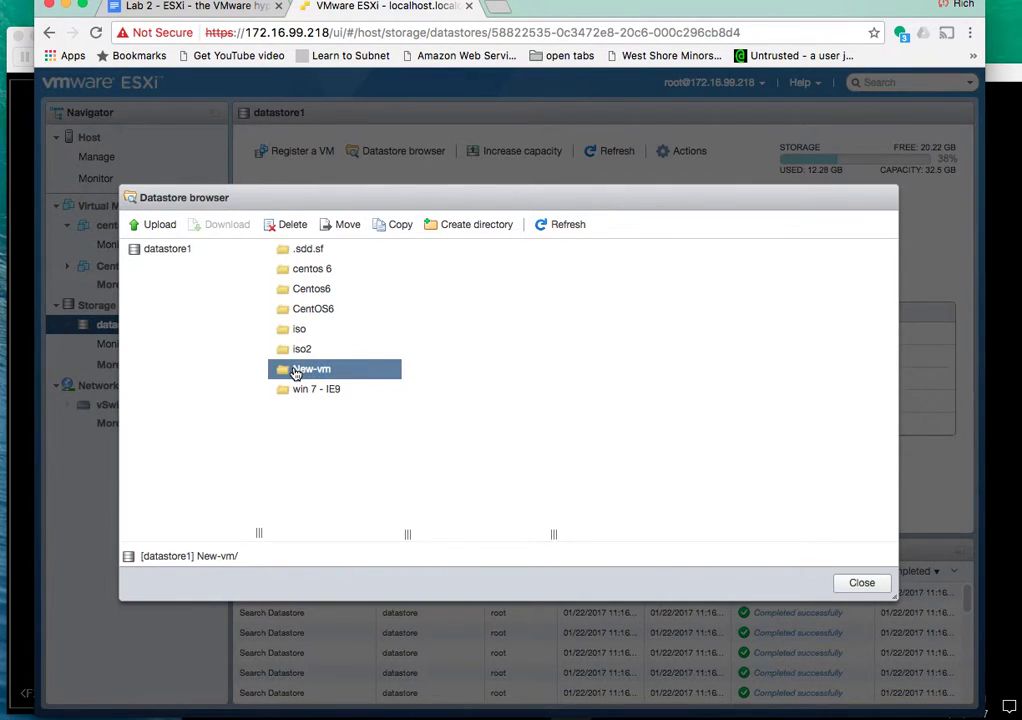
{"action": "left_click", "coordinate": [151, 225]}
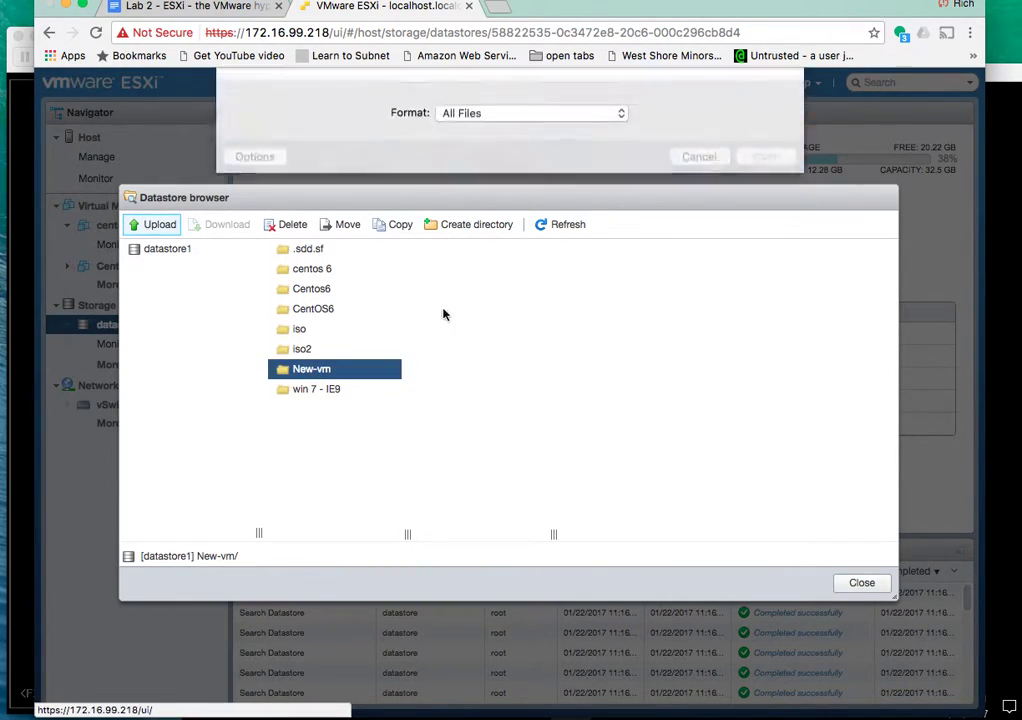
{"action": "left_click", "coordinate": [578, 84]}
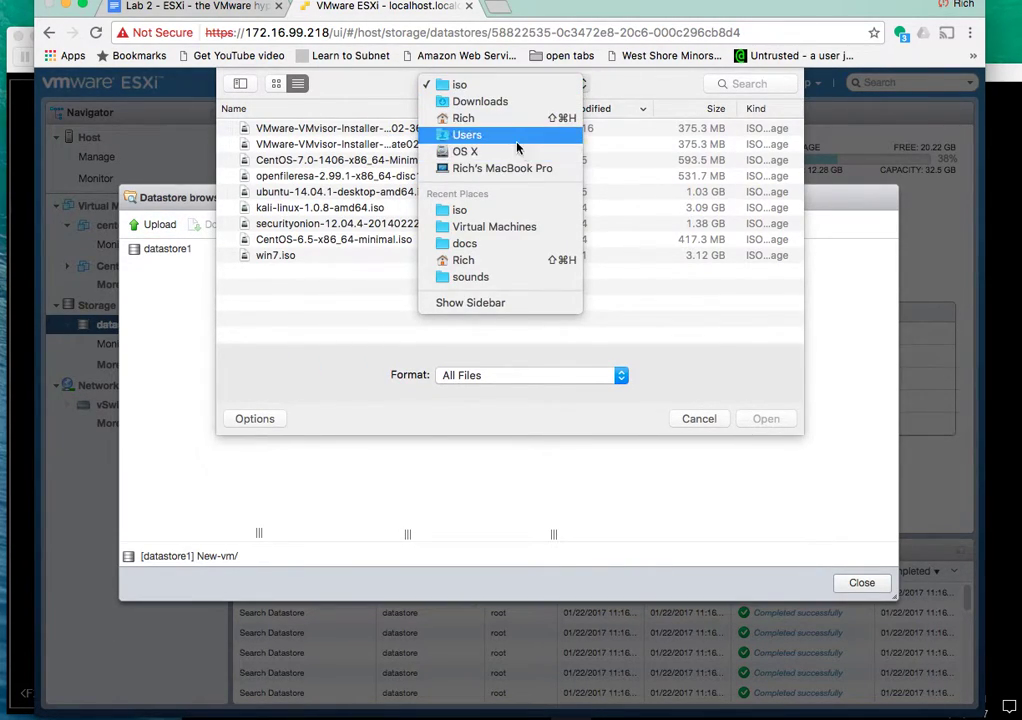
{"action": "left_click", "coordinate": [490, 122]}
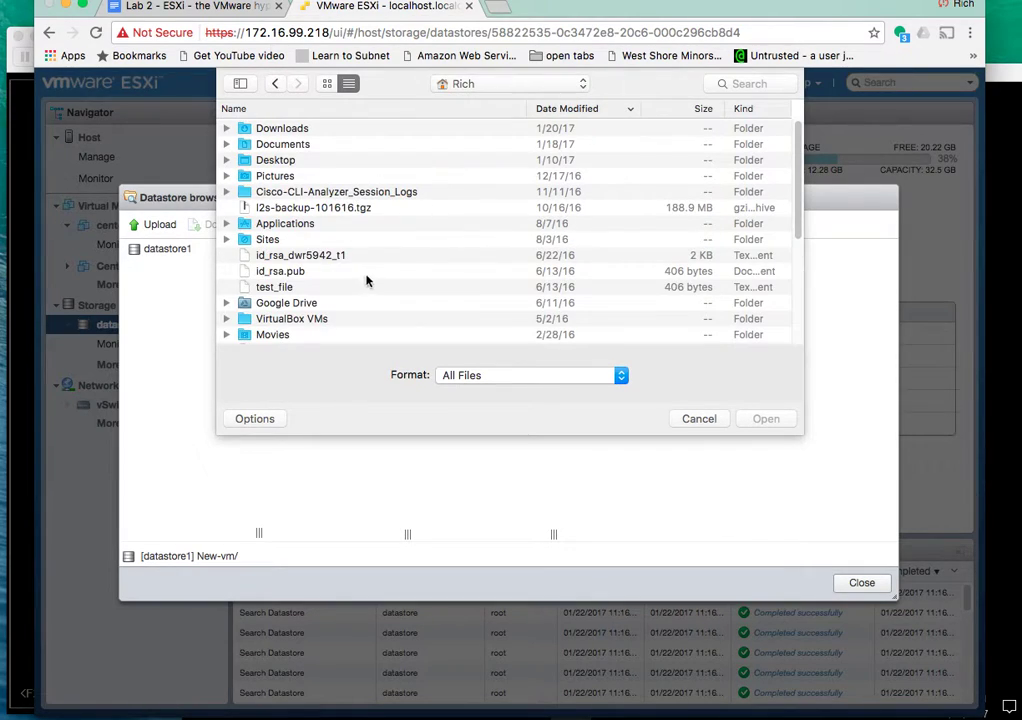
{"action": "scroll", "coordinate": [286, 268], "scroll_direction": "down", "scroll_amount": 10}
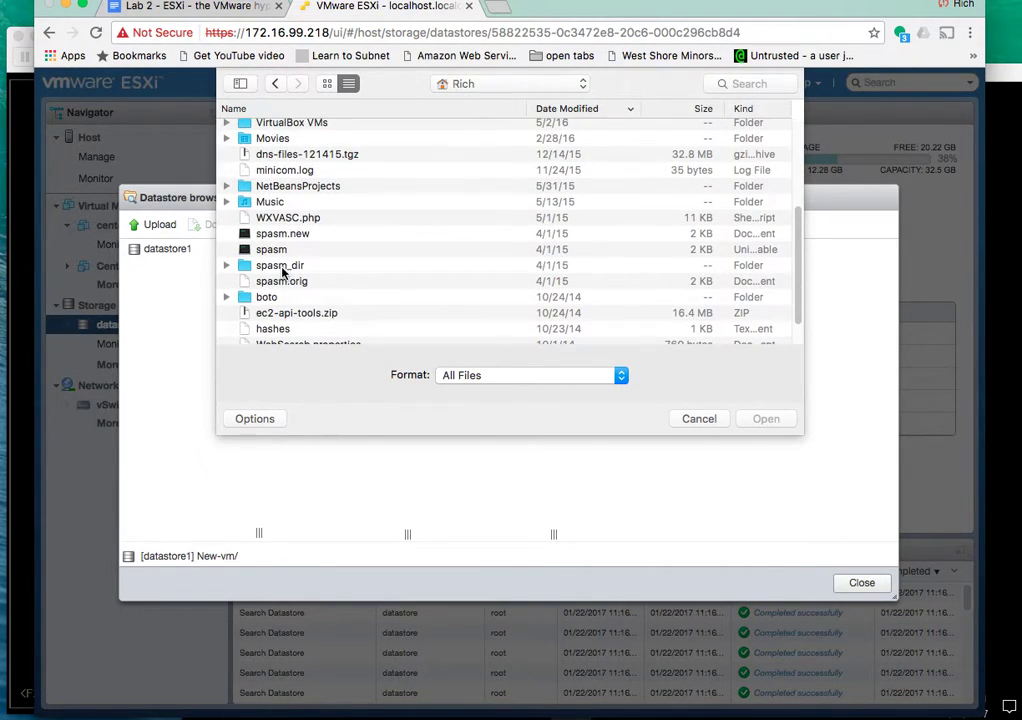
{"action": "scroll", "coordinate": [283, 270], "scroll_direction": "up", "scroll_amount": 10}
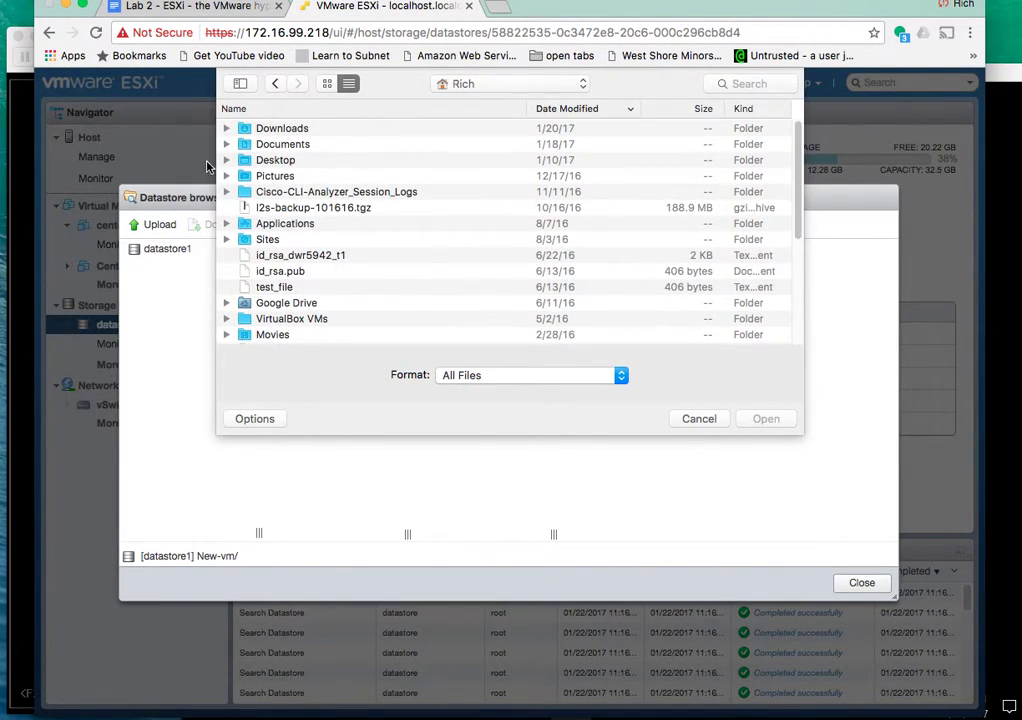
{"action": "double_click", "coordinate": [265, 144]}
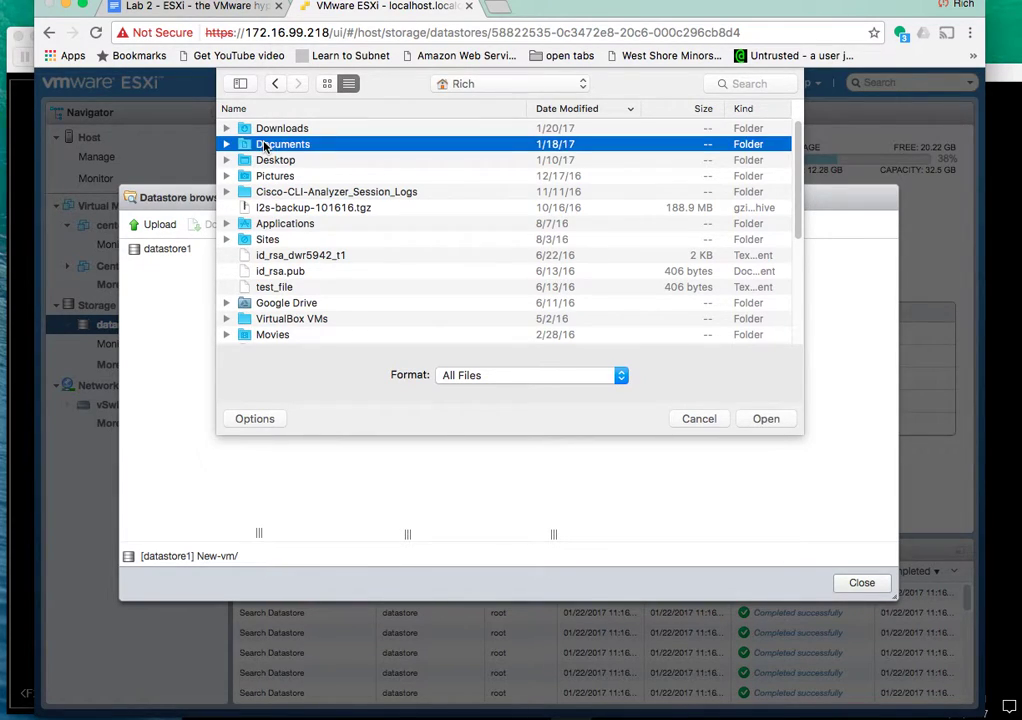
{"action": "left_click", "coordinate": [284, 133]}
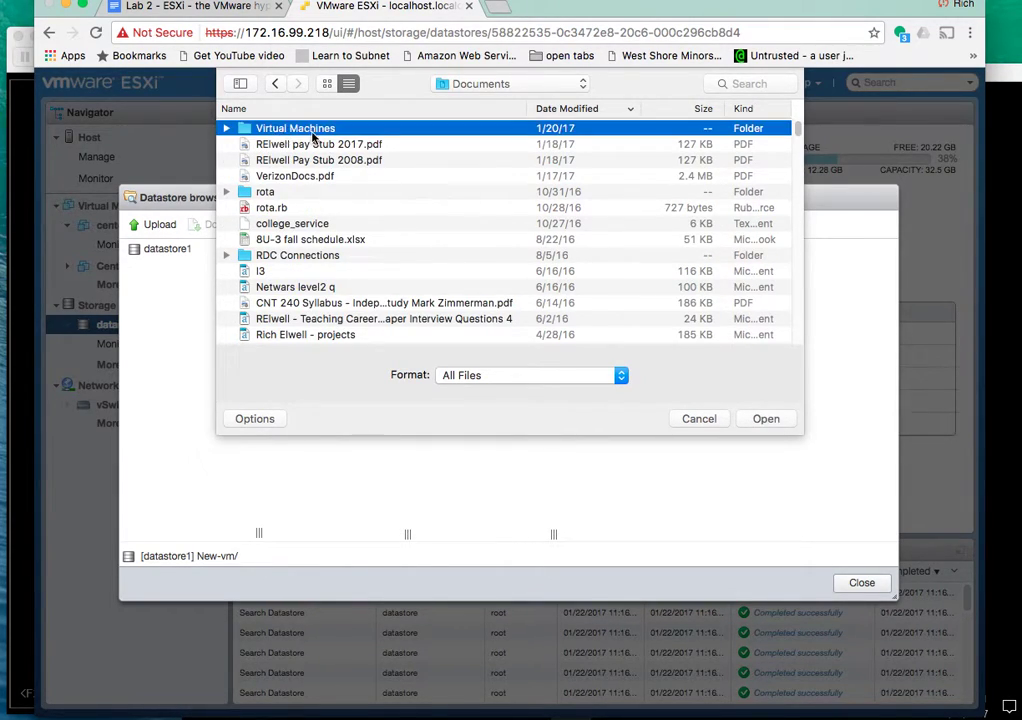
{"action": "left_click", "coordinate": [225, 130]}
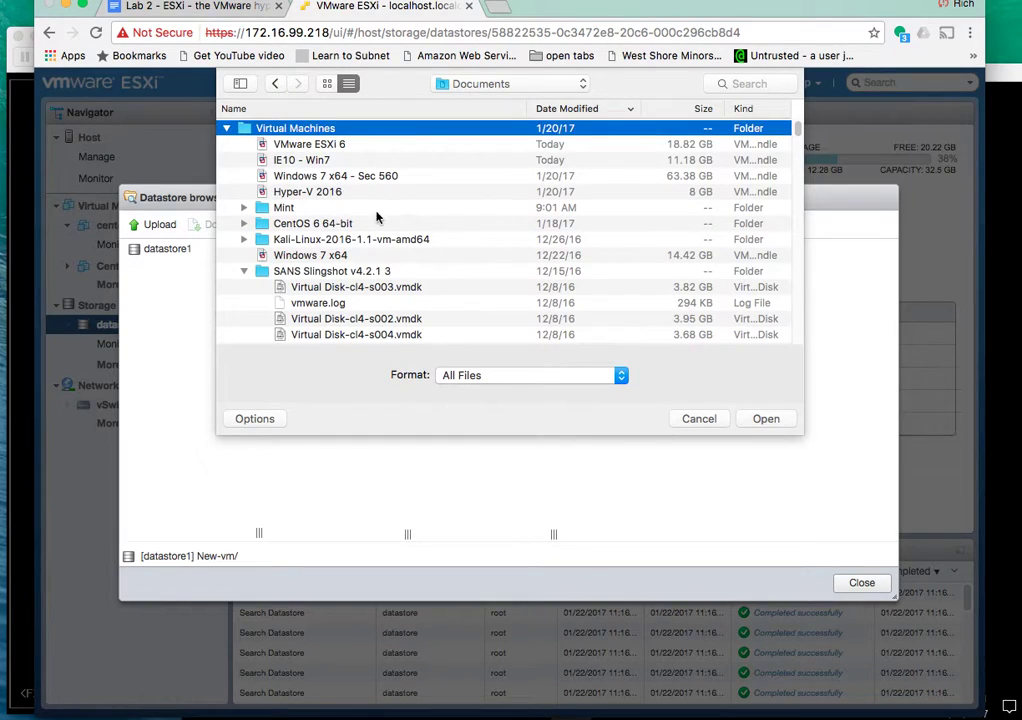
- Upload Mint.vmx from the local Mint virtual machine folder into the New-vm directory
{"action": "scroll", "coordinate": [310, 225], "scroll_direction": "down", "scroll_amount": 2}
{"action": "scroll", "coordinate": [304, 200], "scroll_direction": "up", "scroll_amount": 3}
{"action": "scroll", "coordinate": [305, 225], "scroll_direction": "down", "scroll_amount": 3}
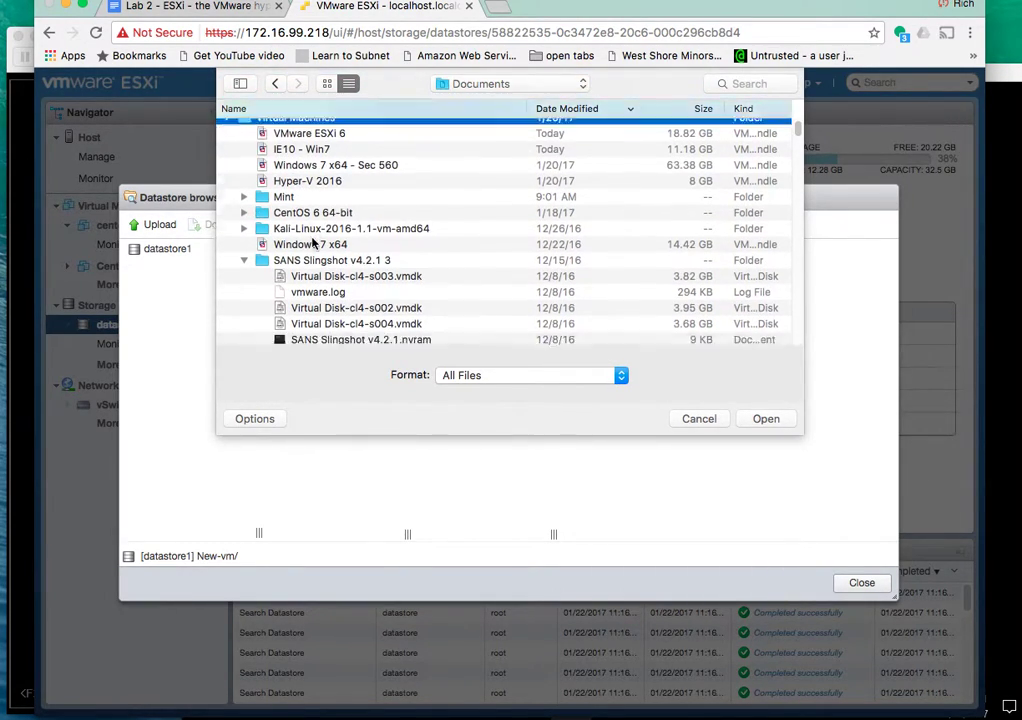
{"action": "scroll", "coordinate": [303, 235], "scroll_direction": "up", "scroll_amount": 2}
{"action": "left_click", "coordinate": [244, 143]}
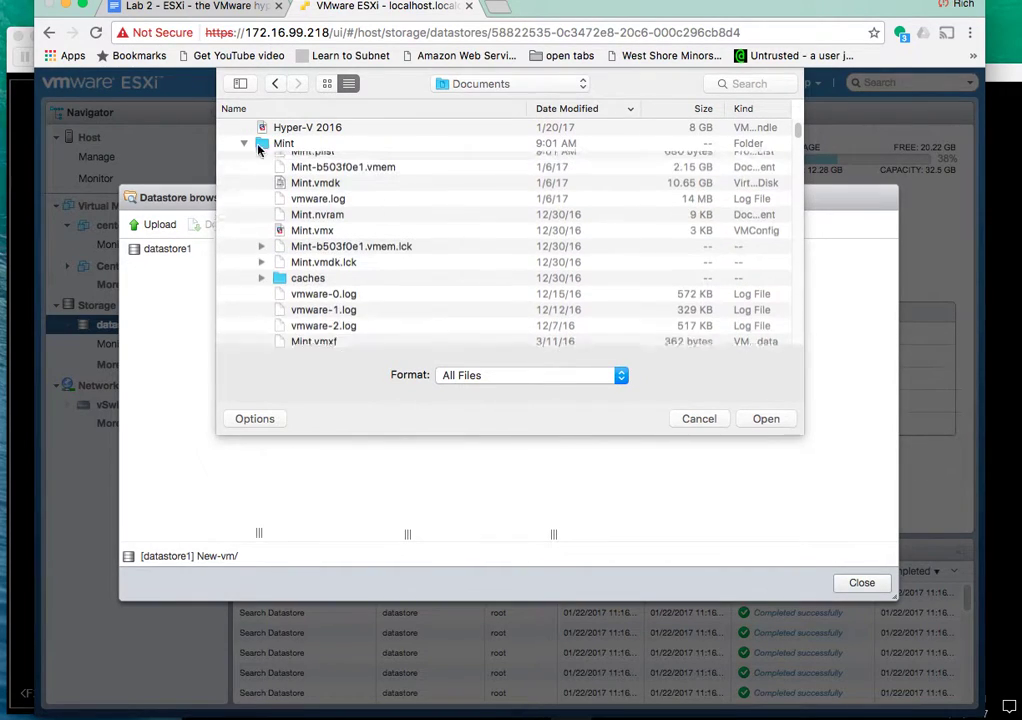
{"action": "scroll", "coordinate": [370, 252], "scroll_direction": "down", "scroll_amount": 3}
{"action": "scroll", "coordinate": [370, 252], "scroll_direction": "up", "scroll_amount": 3}
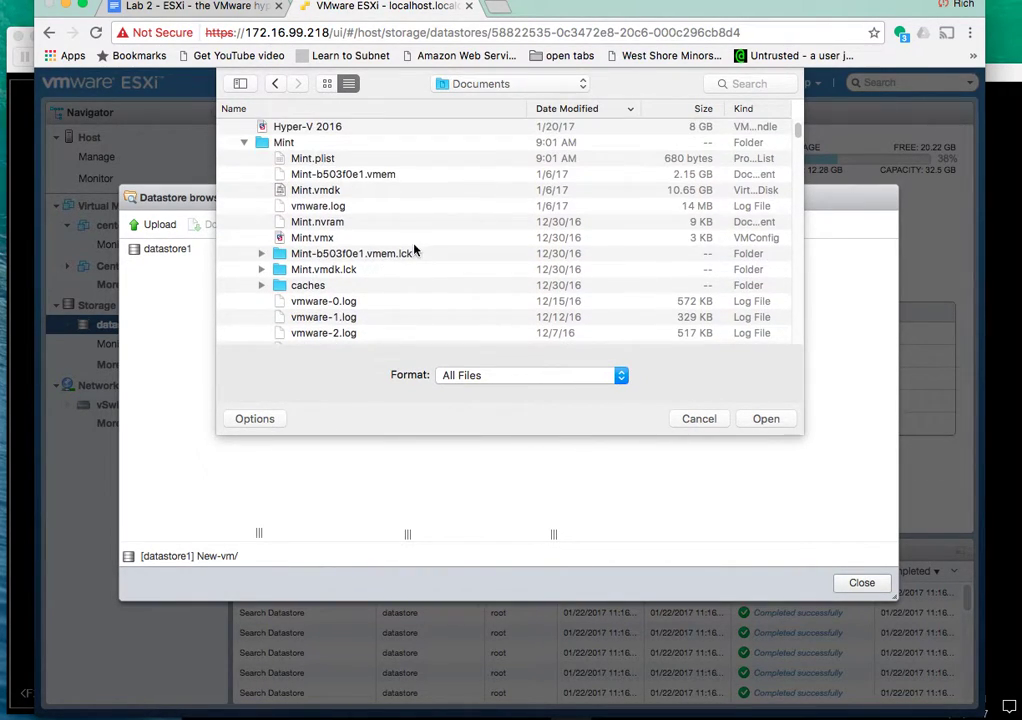
{"action": "left_click", "coordinate": [300, 238]}
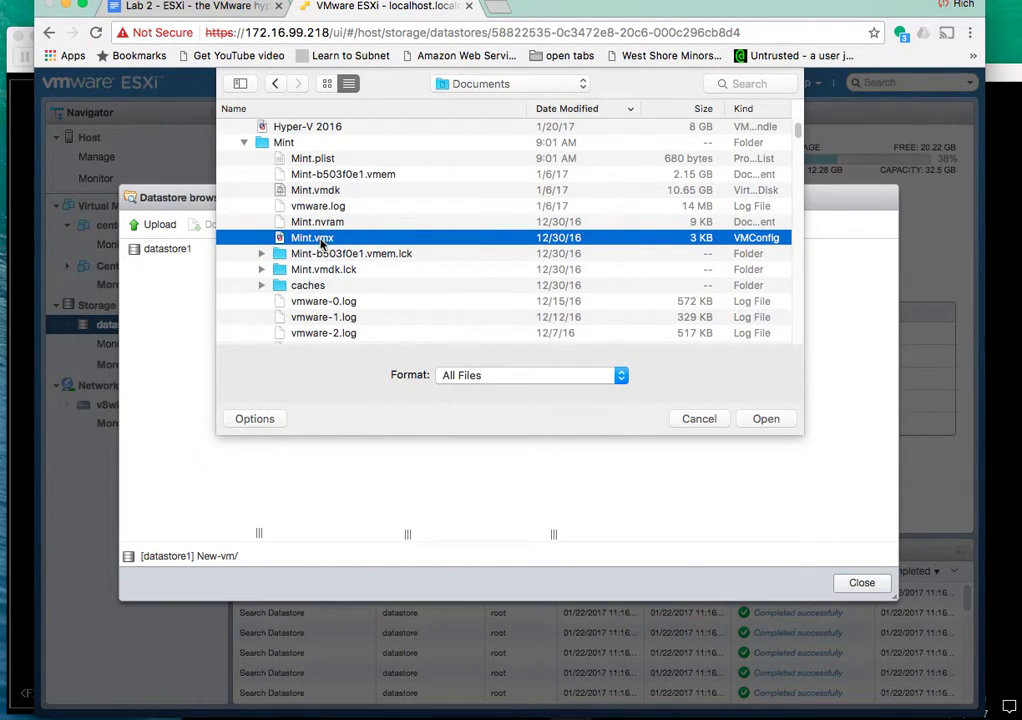
{"action": "scroll", "coordinate": [331, 262], "scroll_direction": "down", "scroll_amount": 4}
{"action": "scroll", "coordinate": [338, 260], "scroll_direction": "up", "scroll_amount": 2}
{"action": "scroll", "coordinate": [338, 260], "scroll_direction": "up", "scroll_amount": 4}
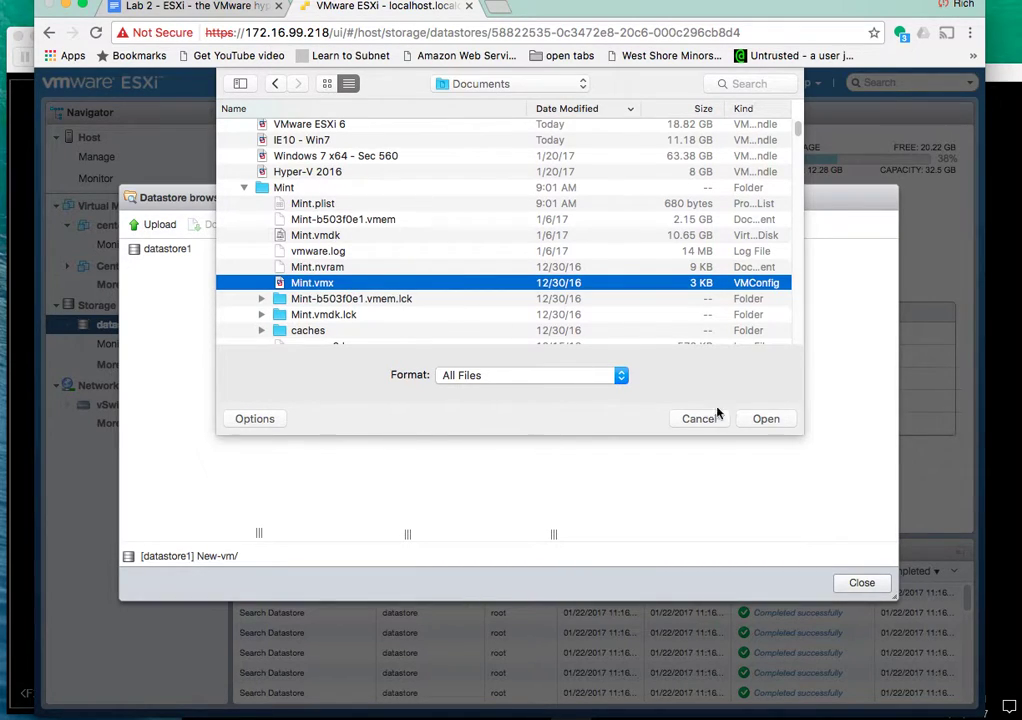
{"action": "left_click", "coordinate": [767, 421]}
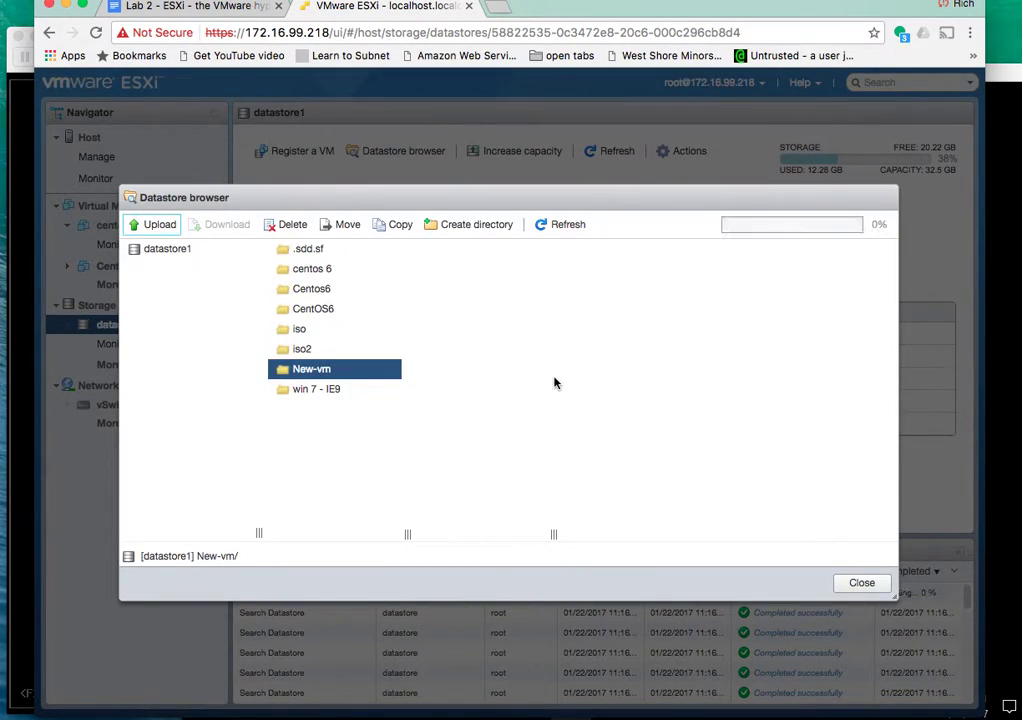
- Upload the Mint.vmdk virtual disk file into the New-vm directory
{"action": "left_click", "coordinate": [148, 226]}
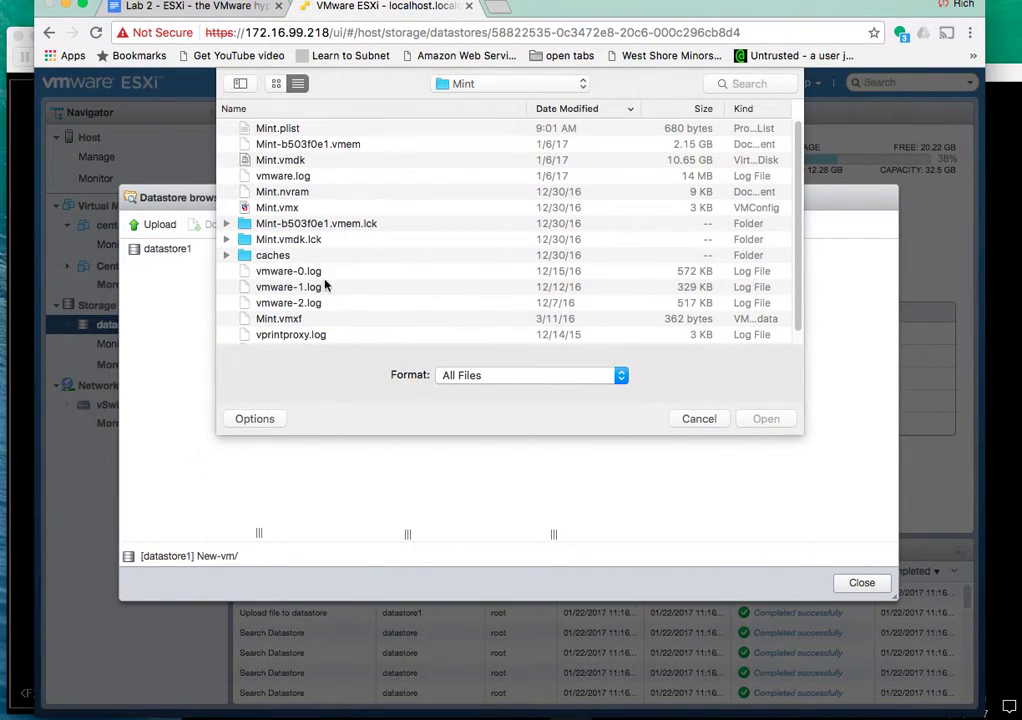
{"action": "left_click", "coordinate": [277, 160]}
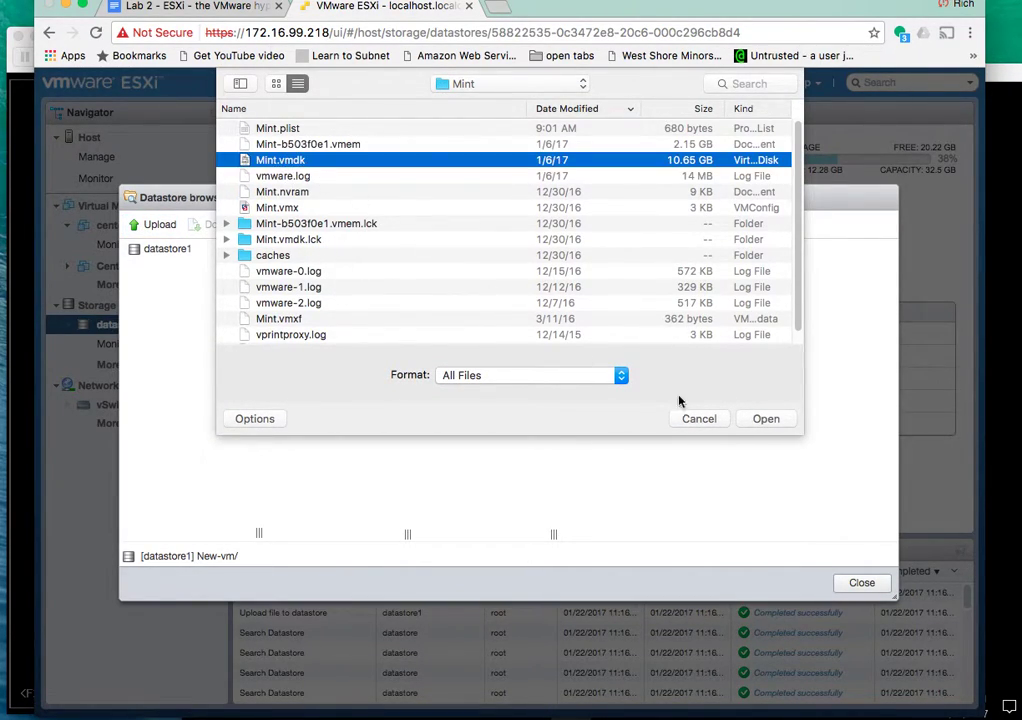
{"action": "left_click", "coordinate": [764, 418]}
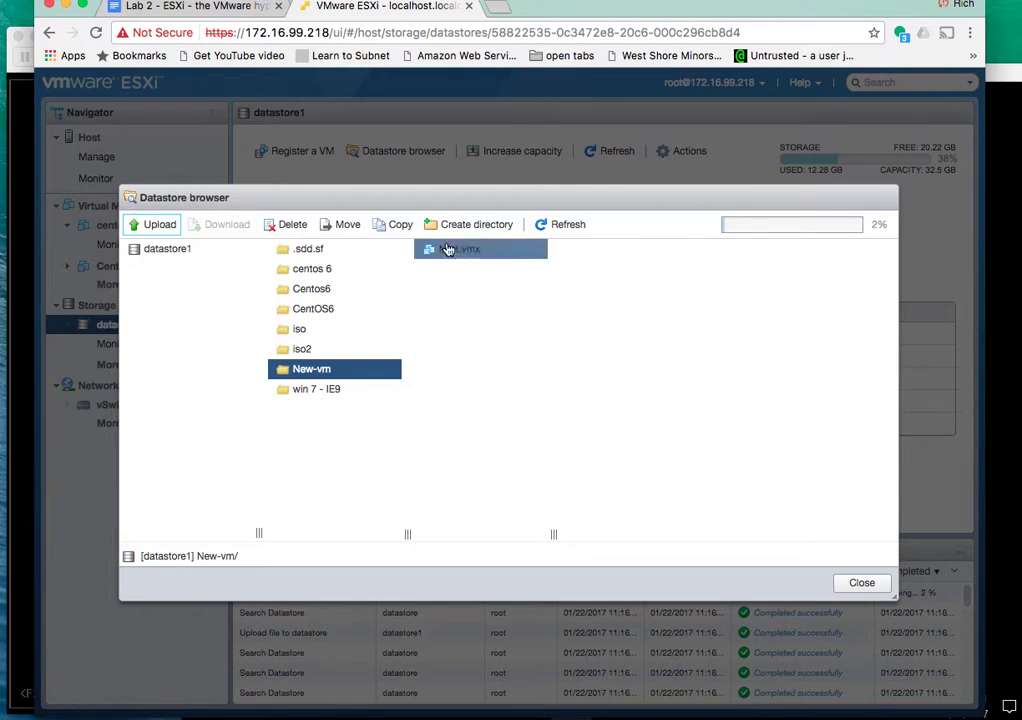
- Examine the Mint folder's Mint.nvram, Mint-b503f0e1.vmem, Mint.vmxf and Mint.vmdk files in the upload file chooser, and cancel without uploading
{"action": "left_click", "coordinate": [148, 225]}
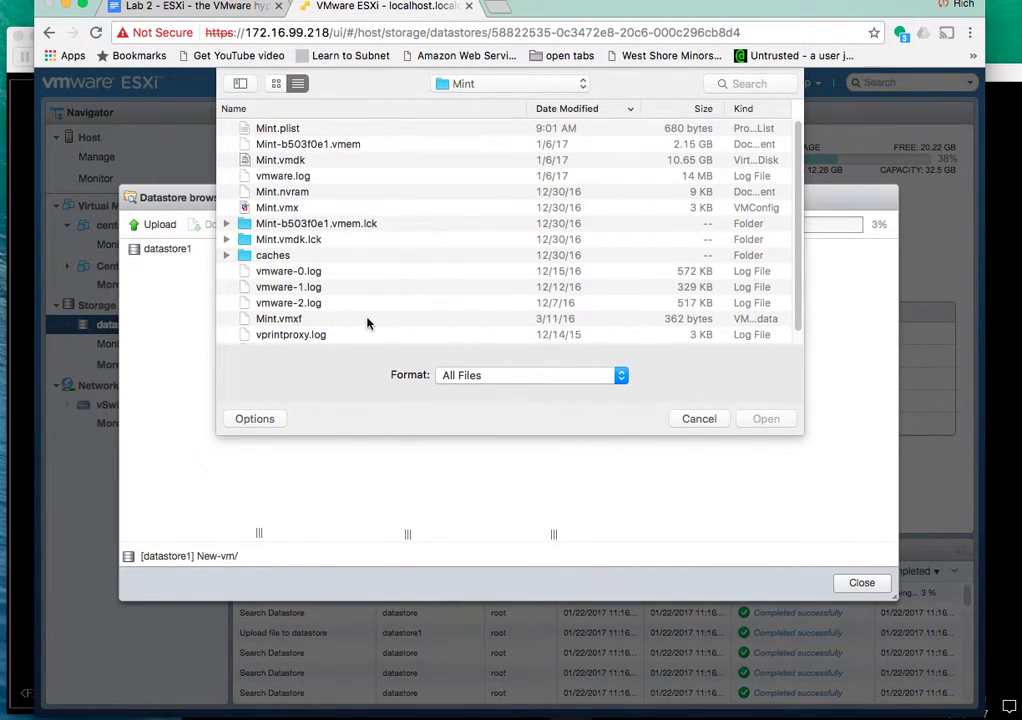
{"action": "left_click", "coordinate": [298, 192]}
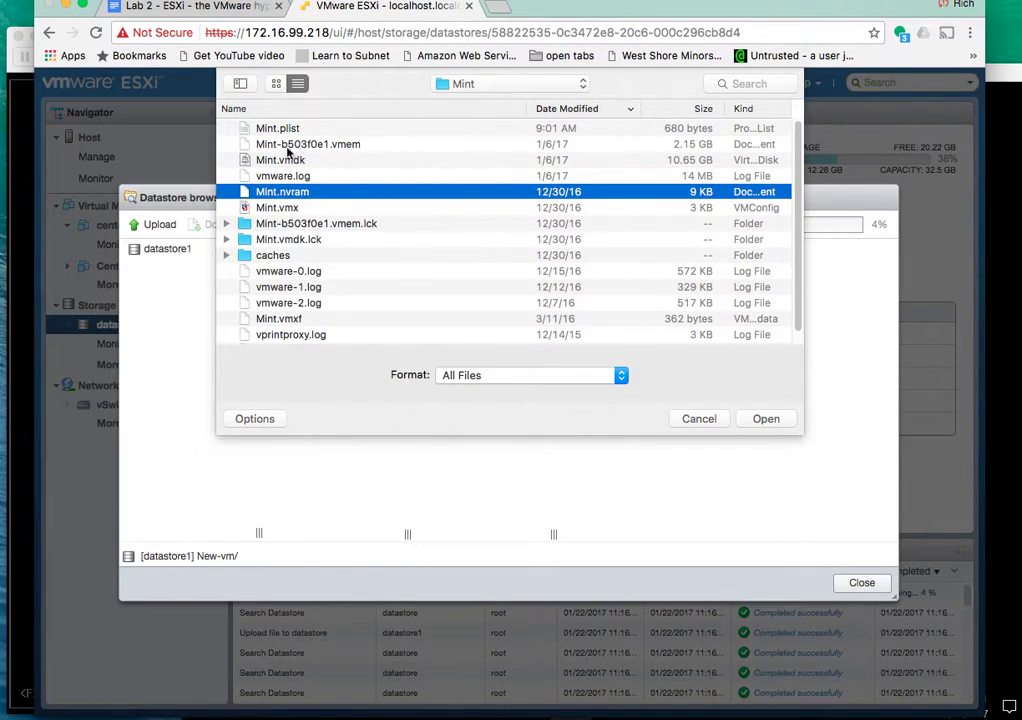
{"action": "left_click", "coordinate": [340, 145]}
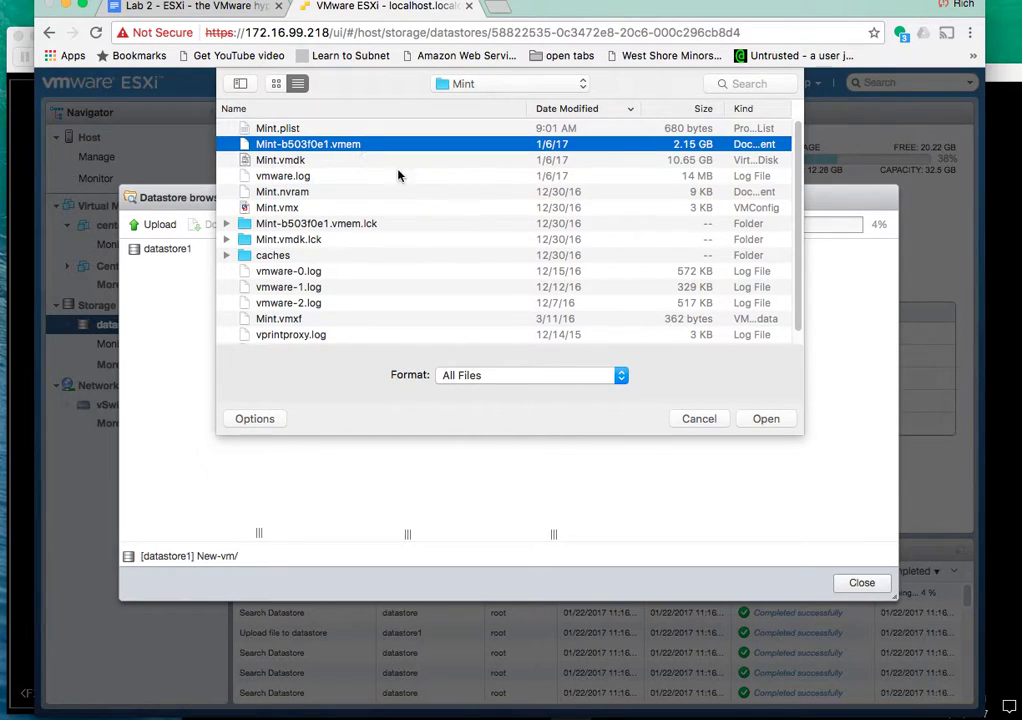
{"action": "scroll", "coordinate": [441, 311], "scroll_direction": "down", "scroll_amount": 2}
{"action": "scroll", "coordinate": [422, 321], "scroll_direction": "up", "scroll_amount": 2}
{"action": "left_click", "coordinate": [284, 320]}
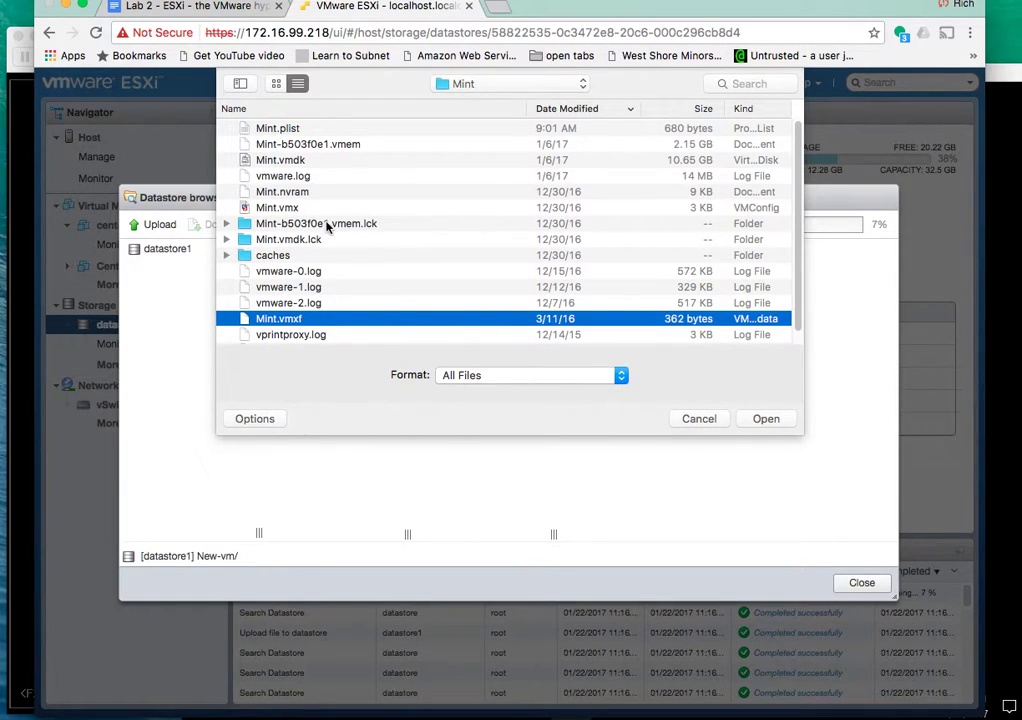
{"action": "left_click", "coordinate": [291, 162]}
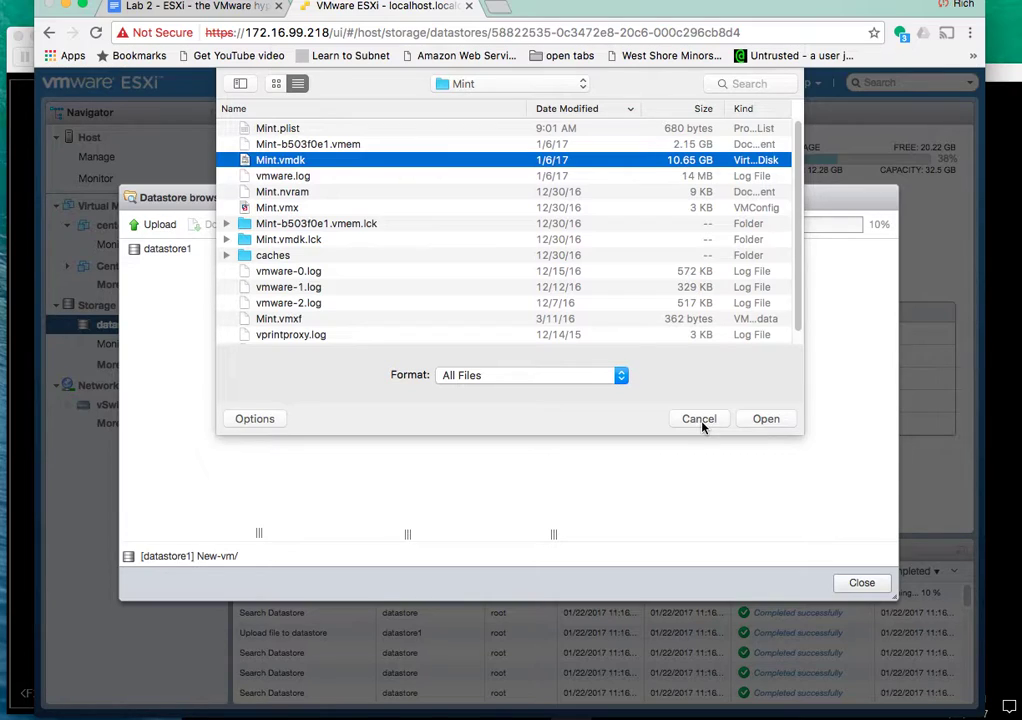
{"action": "left_click", "coordinate": [699, 419]}
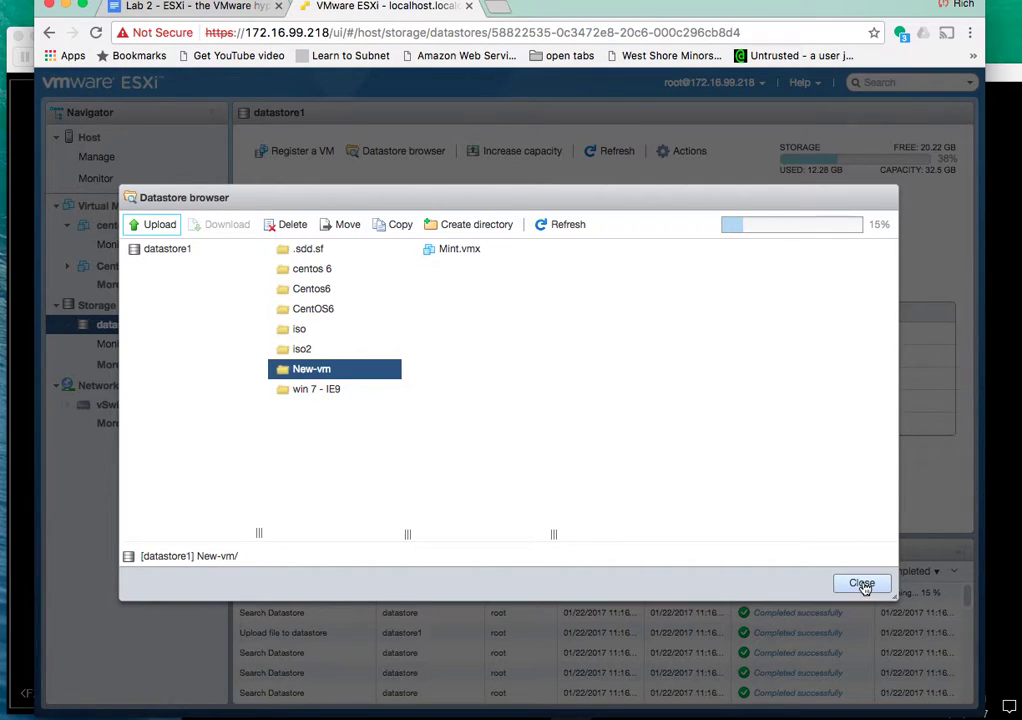
- Check the file actions offered for Mint.vmx in New-vm, including Register VM, and close the datastore browser
{"action": "left_click", "coordinate": [459, 251]}
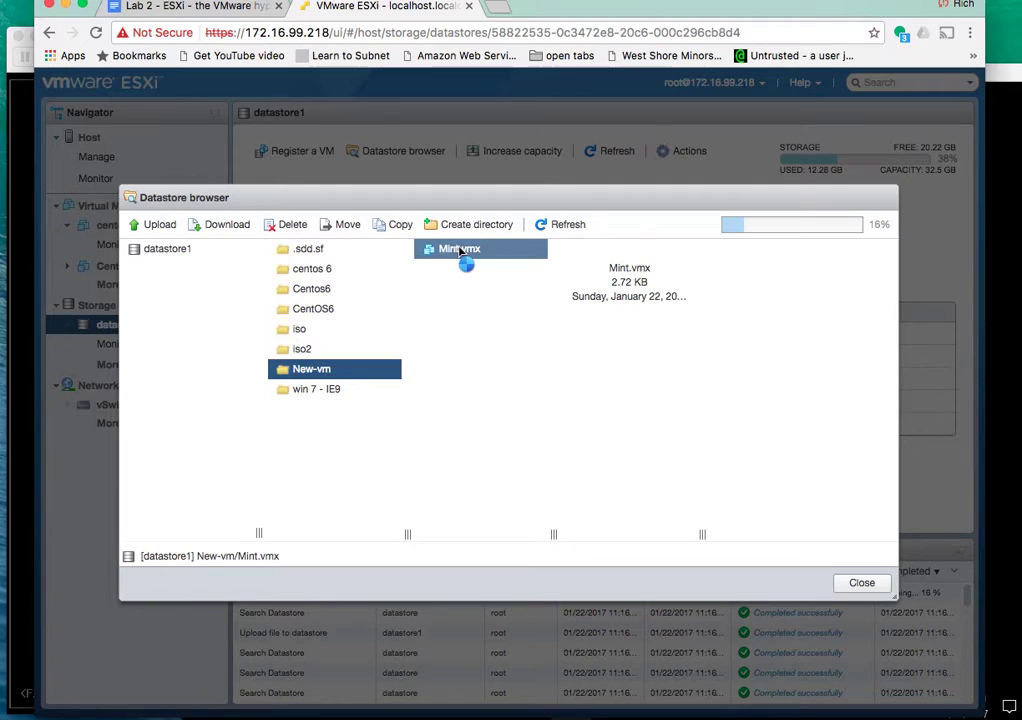
{"action": "right_click", "coordinate": [459, 251]}
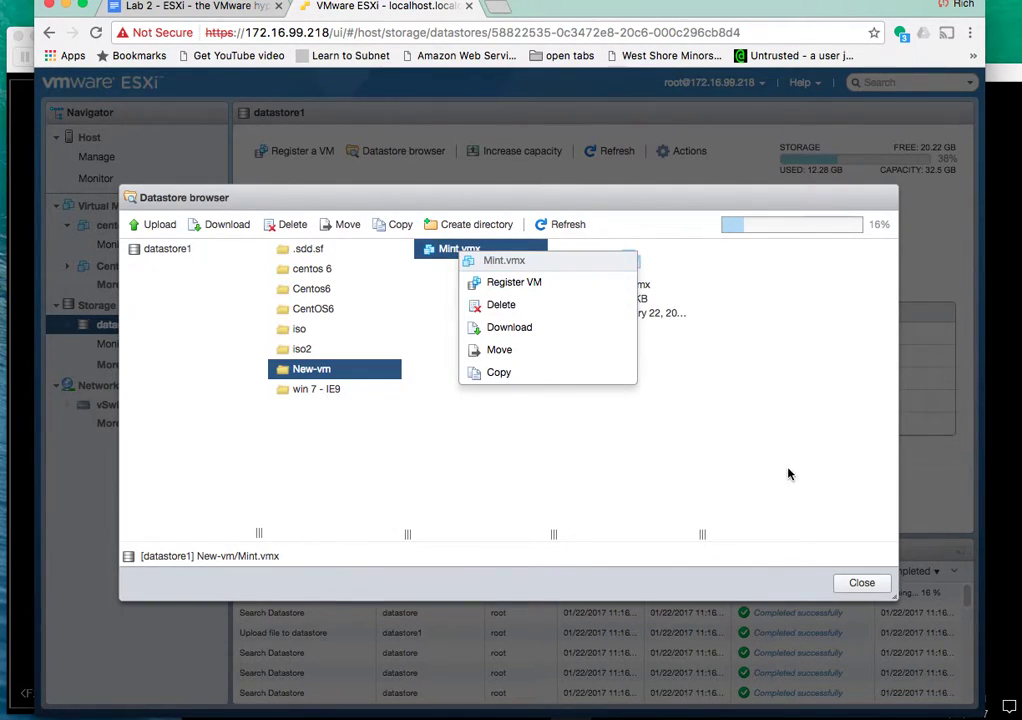
{"action": "left_click", "coordinate": [860, 583]}
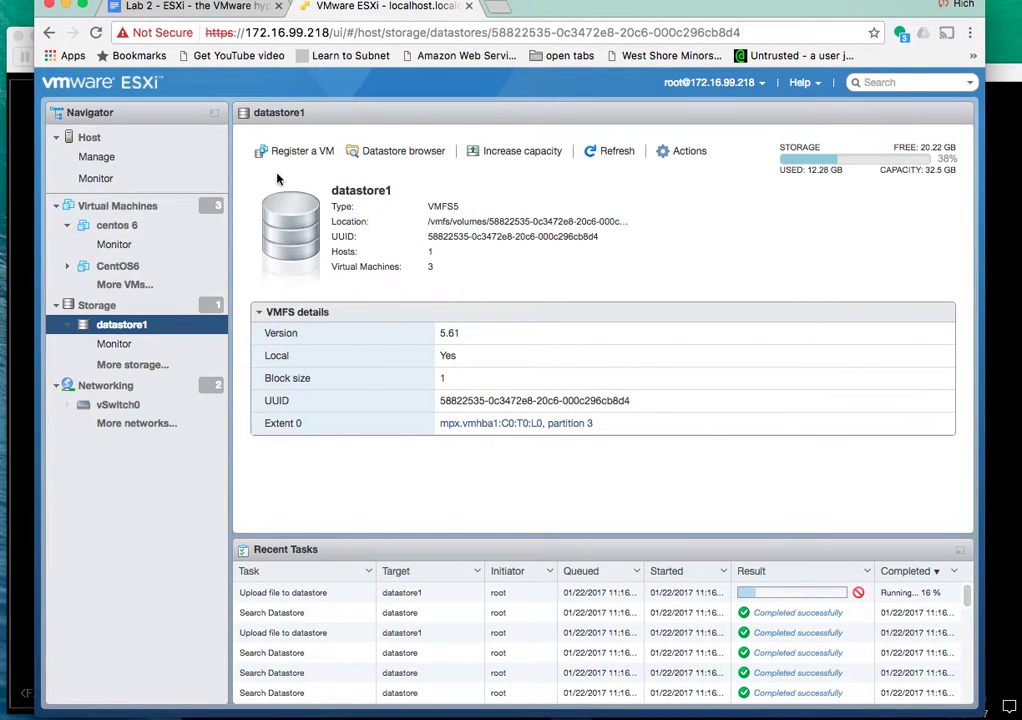
- Start the new virtual machine wizard with the option to register an existing virtual machine and proceed to the VM selection
{"action": "left_click", "coordinate": [110, 205]}
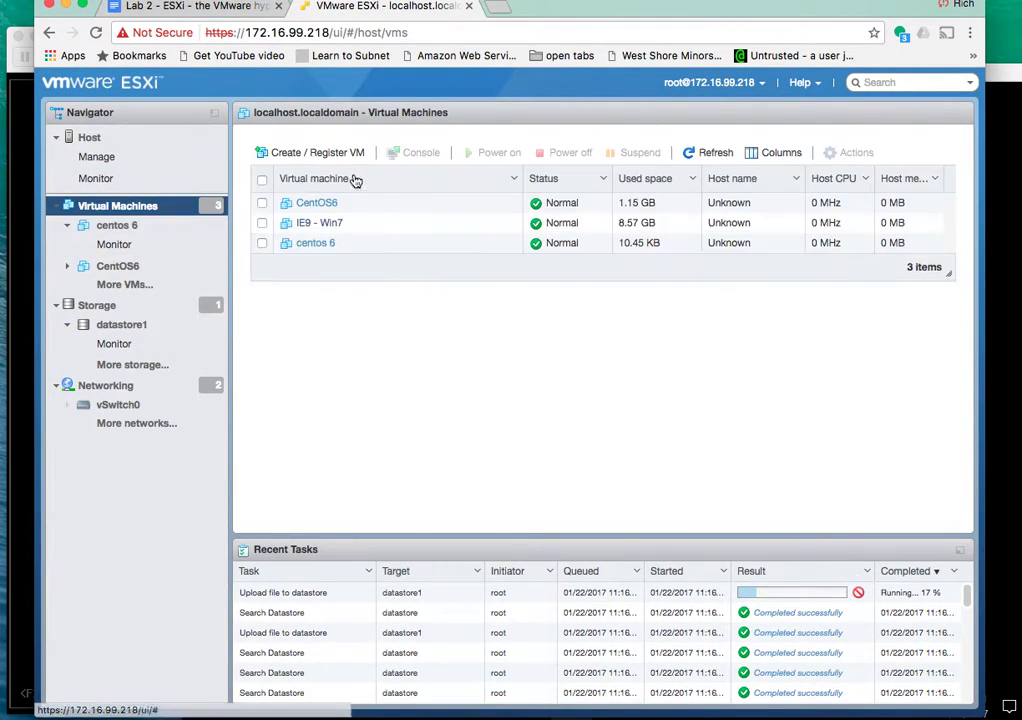
{"action": "left_click", "coordinate": [326, 152]}
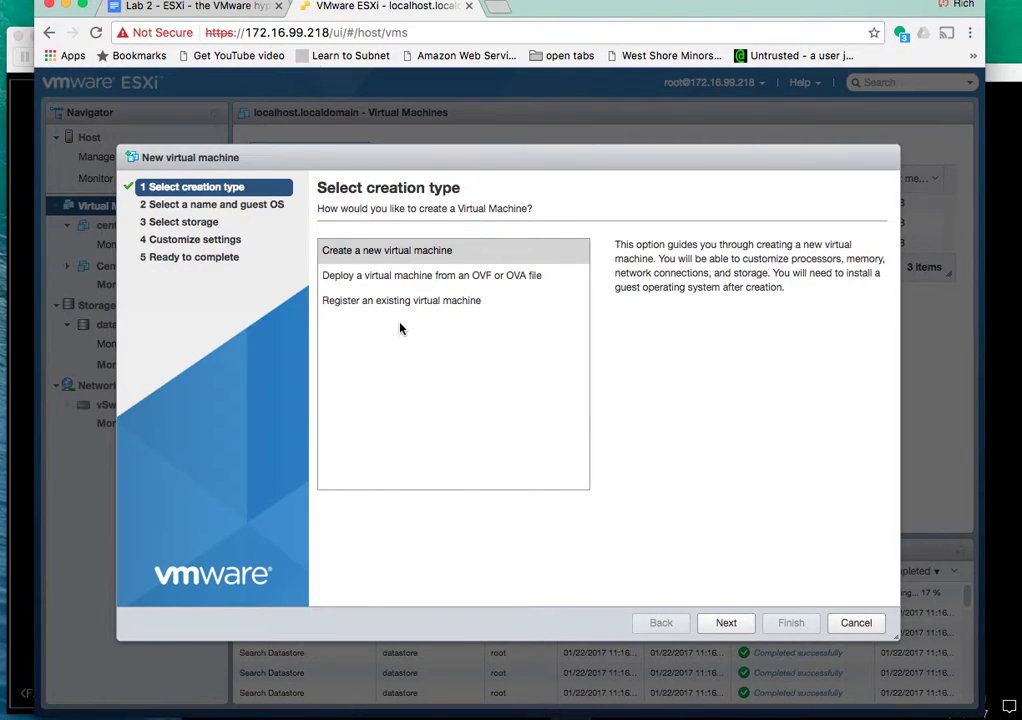
{"action": "left_click", "coordinate": [398, 306]}
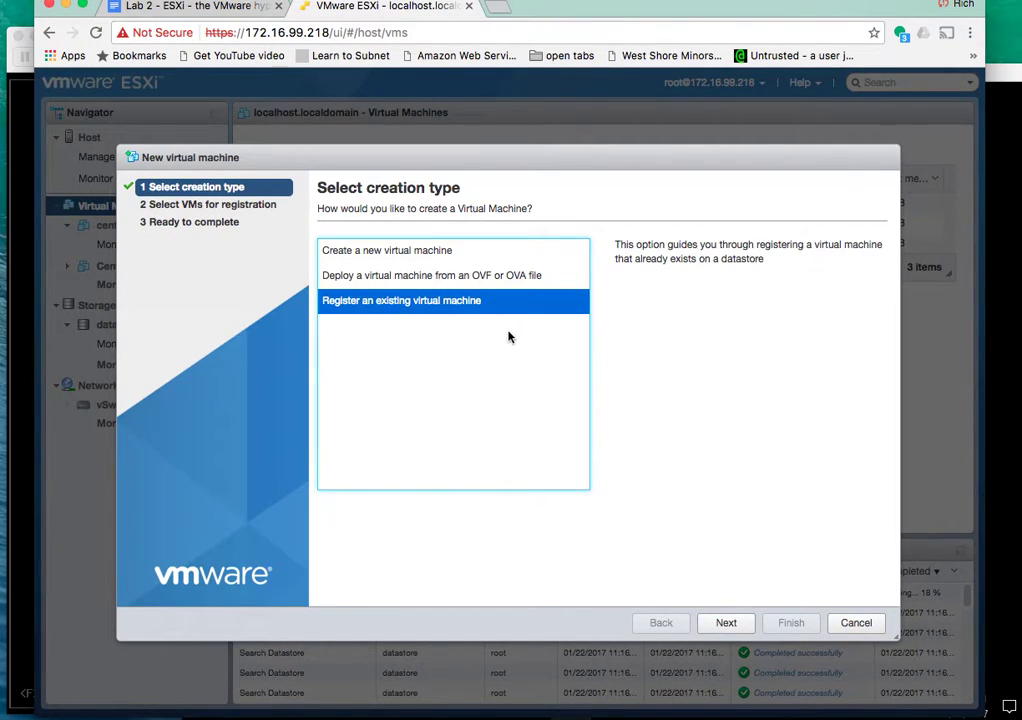
{"action": "left_click", "coordinate": [726, 622]}
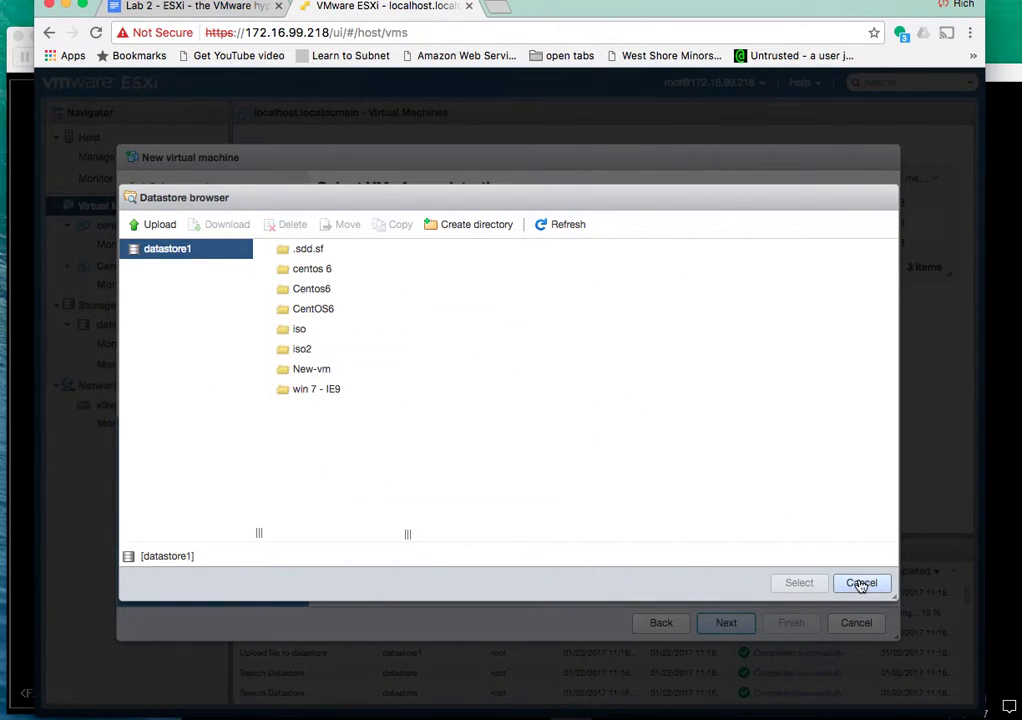
- Show where the IE9 - Win7.vmx and Mint.vmx files are picked for registration, and cancel the registration wizard
{"action": "left_click", "coordinate": [300, 392]}
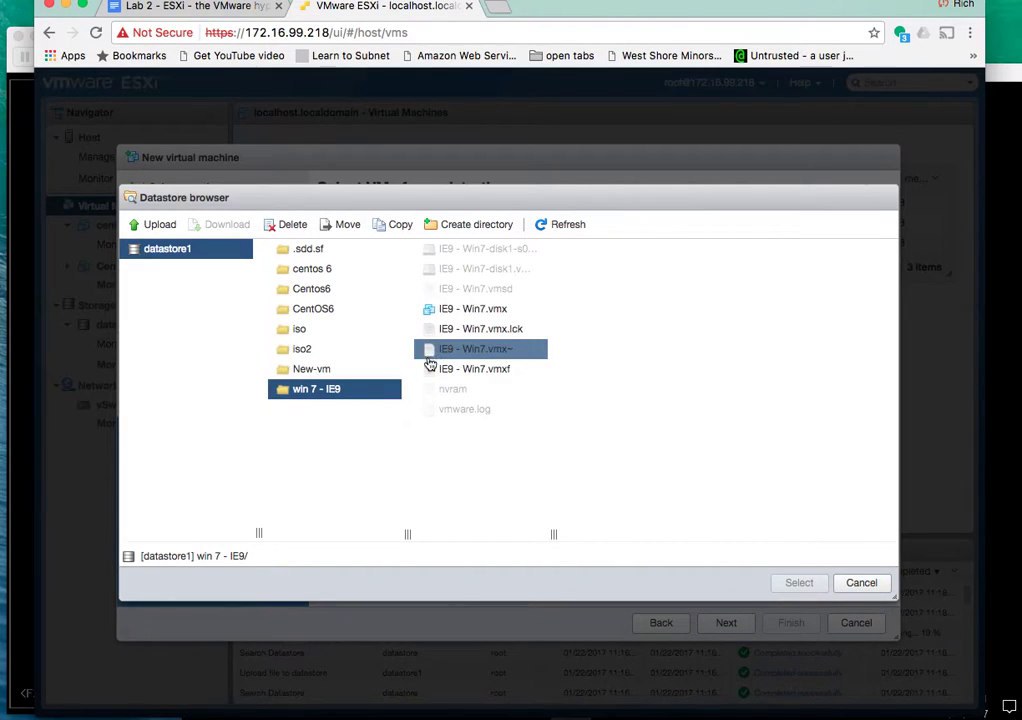
{"action": "left_click", "coordinate": [474, 309]}
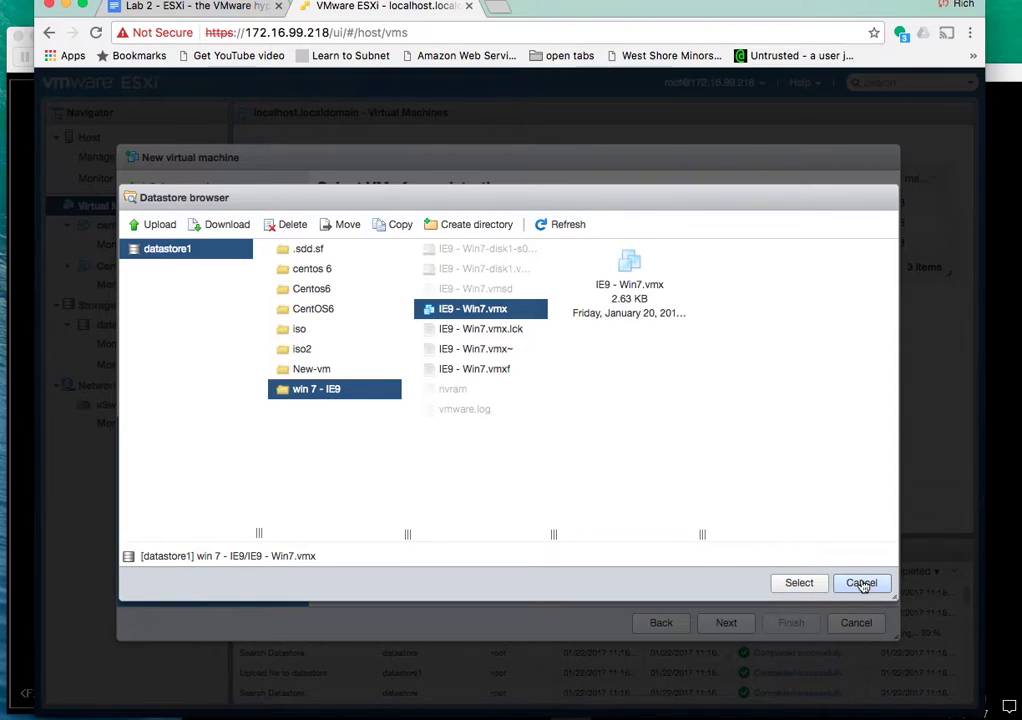
{"action": "left_click", "coordinate": [285, 372]}
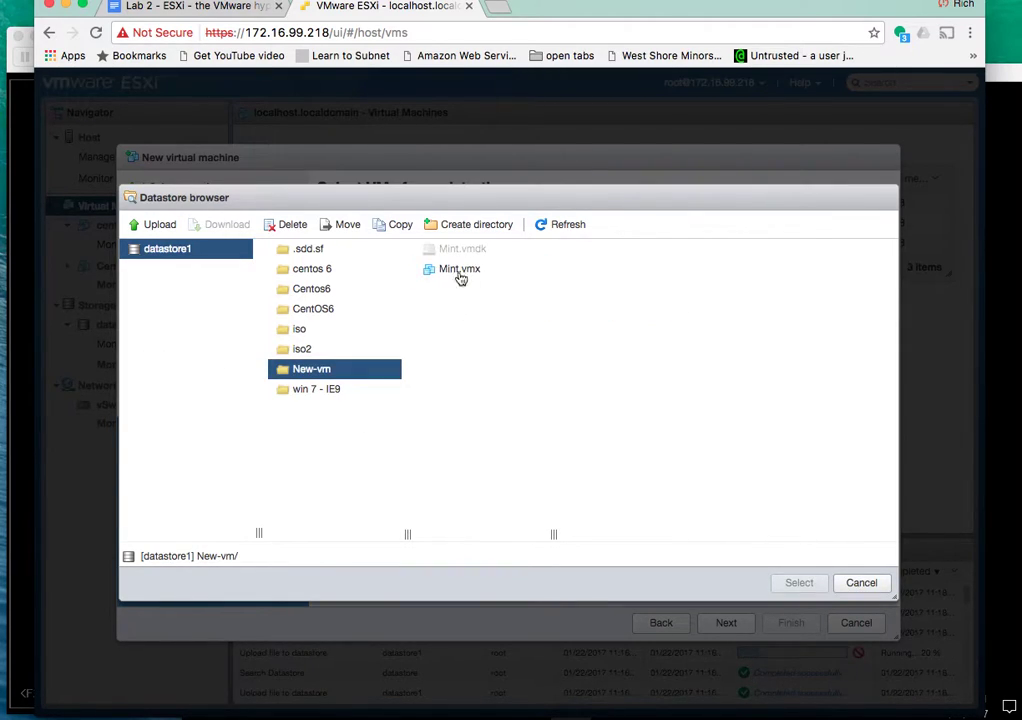
{"action": "left_click", "coordinate": [460, 273]}
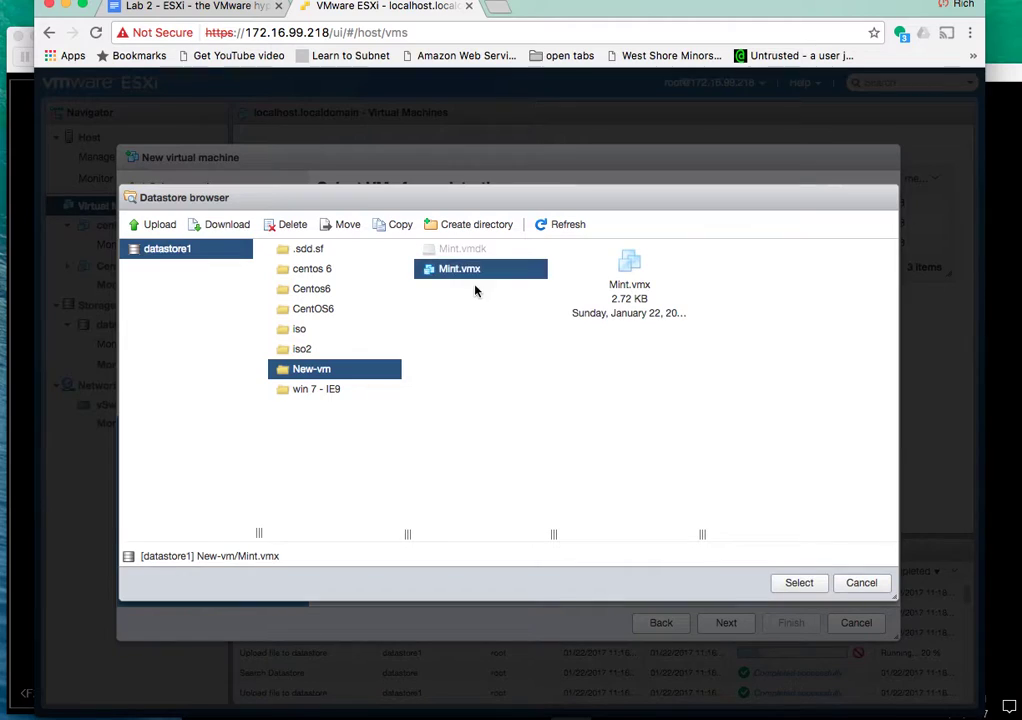
{"action": "left_click", "coordinate": [872, 584]}
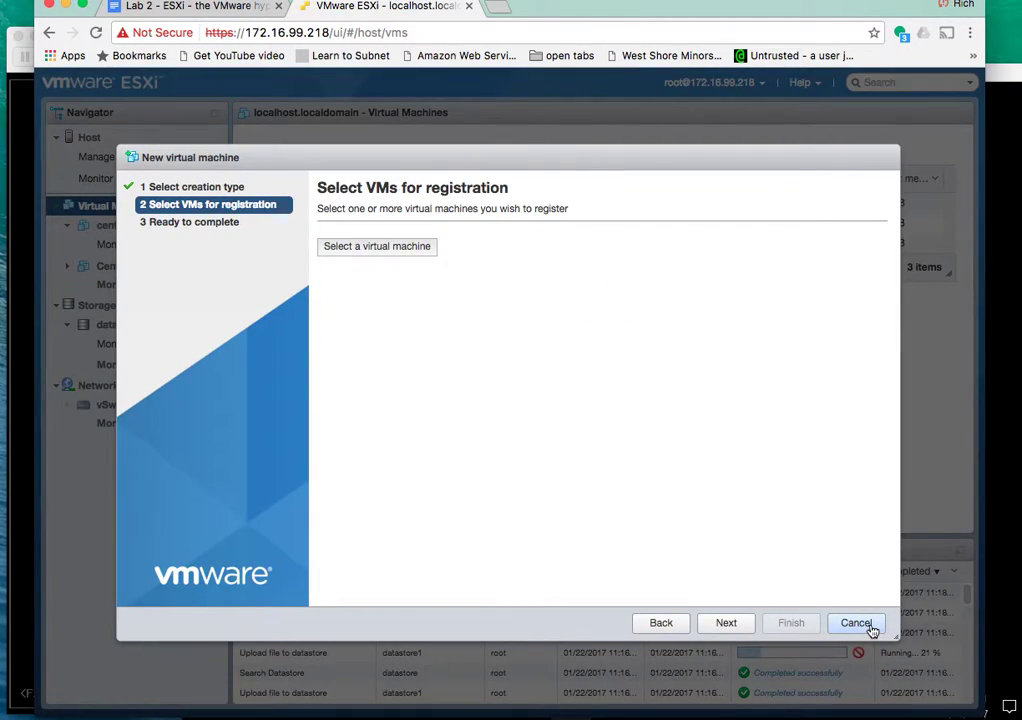
{"action": "left_click", "coordinate": [857, 623]}
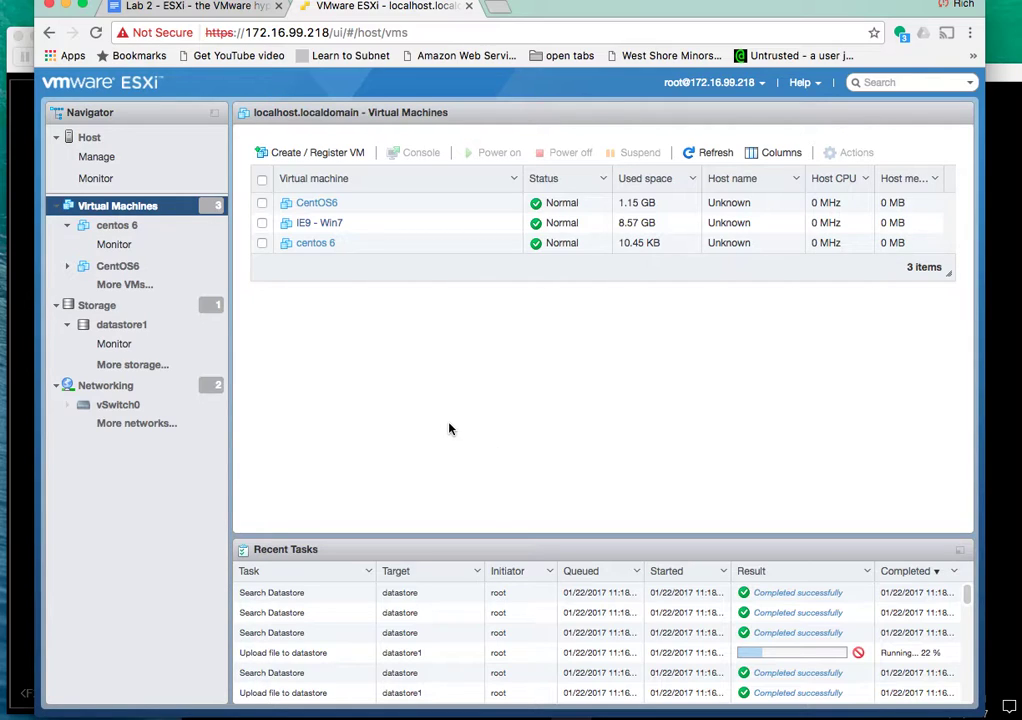
- Examine the host's virtual switches and physical NICs, including the details and topology of vSwitch0
{"action": "left_click", "coordinate": [150, 388]}
{"action": "left_click", "coordinate": [182, 403]}
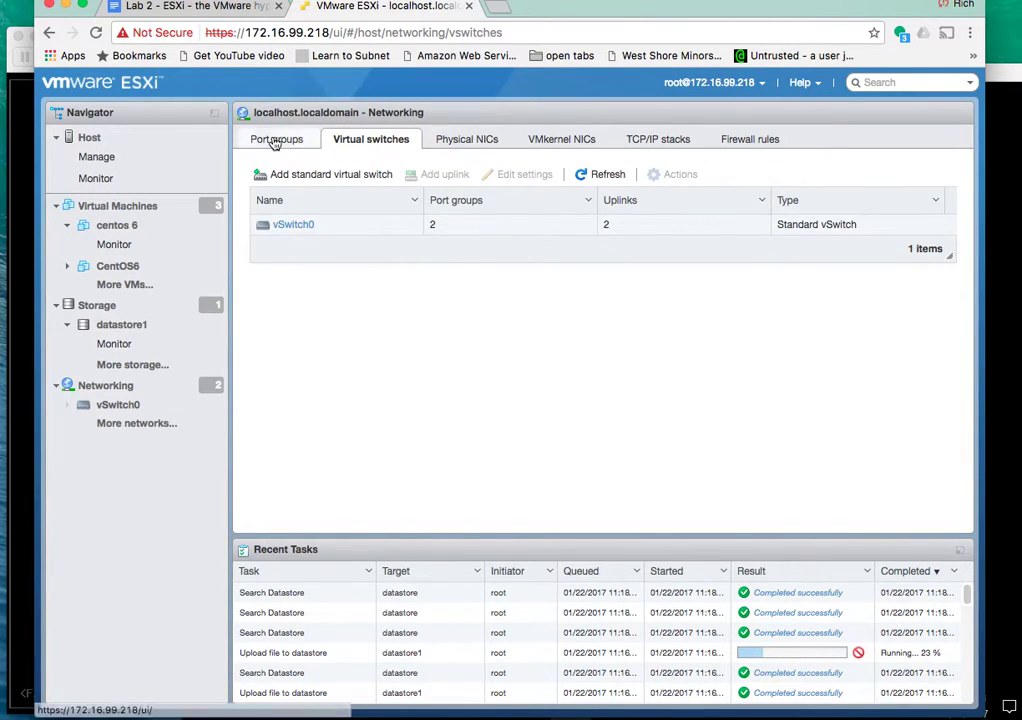
{"action": "left_click", "coordinate": [462, 142]}
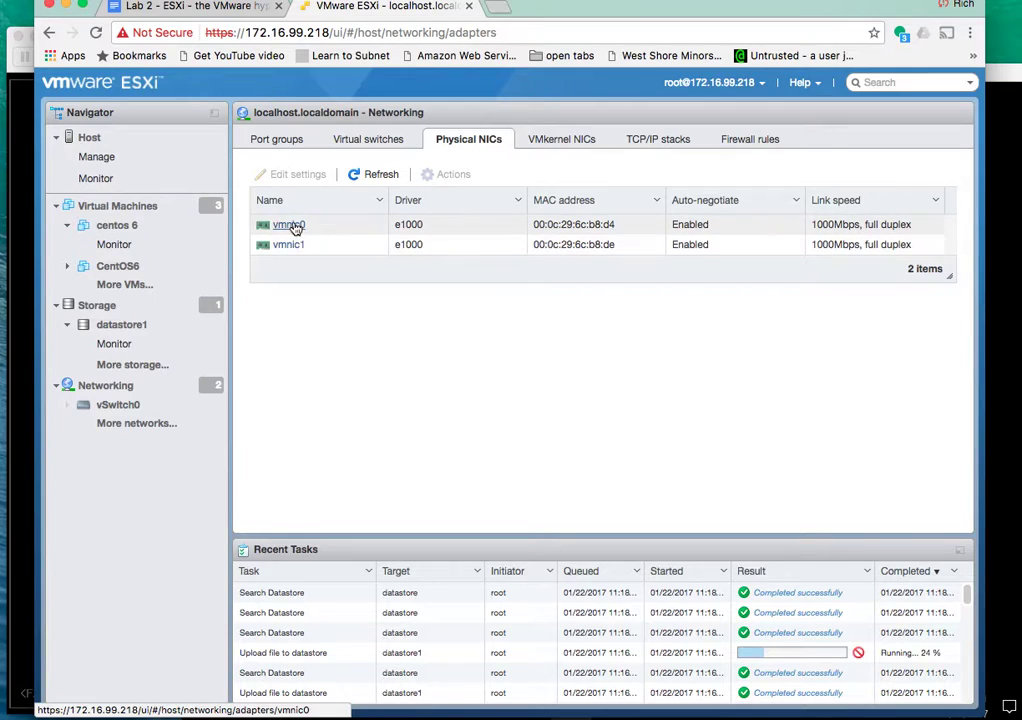
{"action": "left_click", "coordinate": [370, 141]}
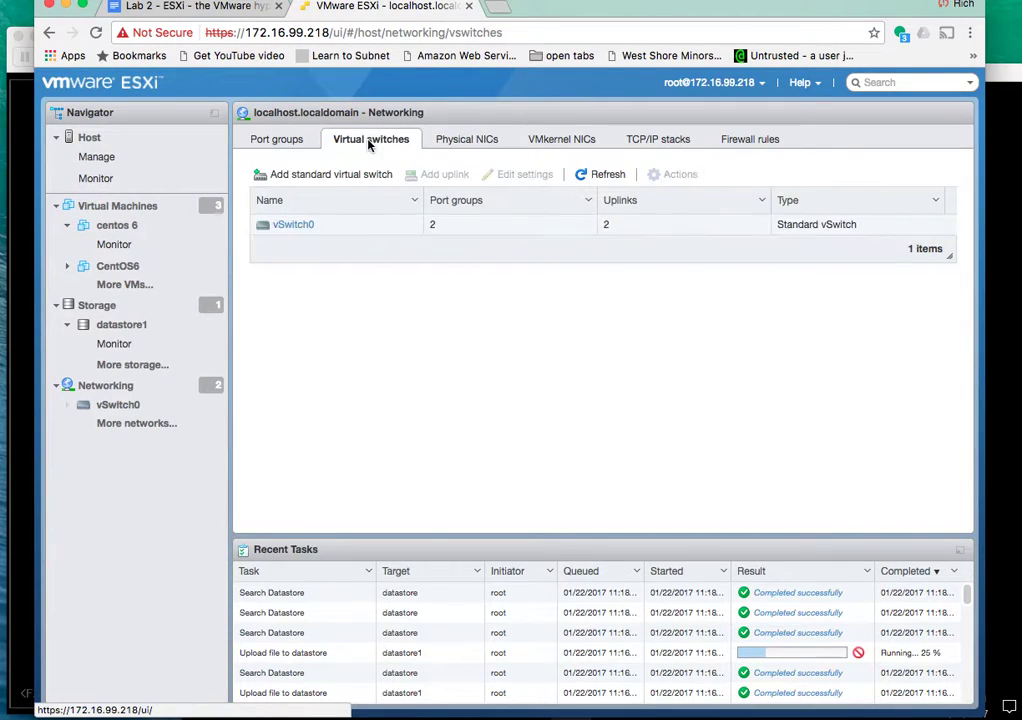
{"action": "left_click", "coordinate": [288, 225]}
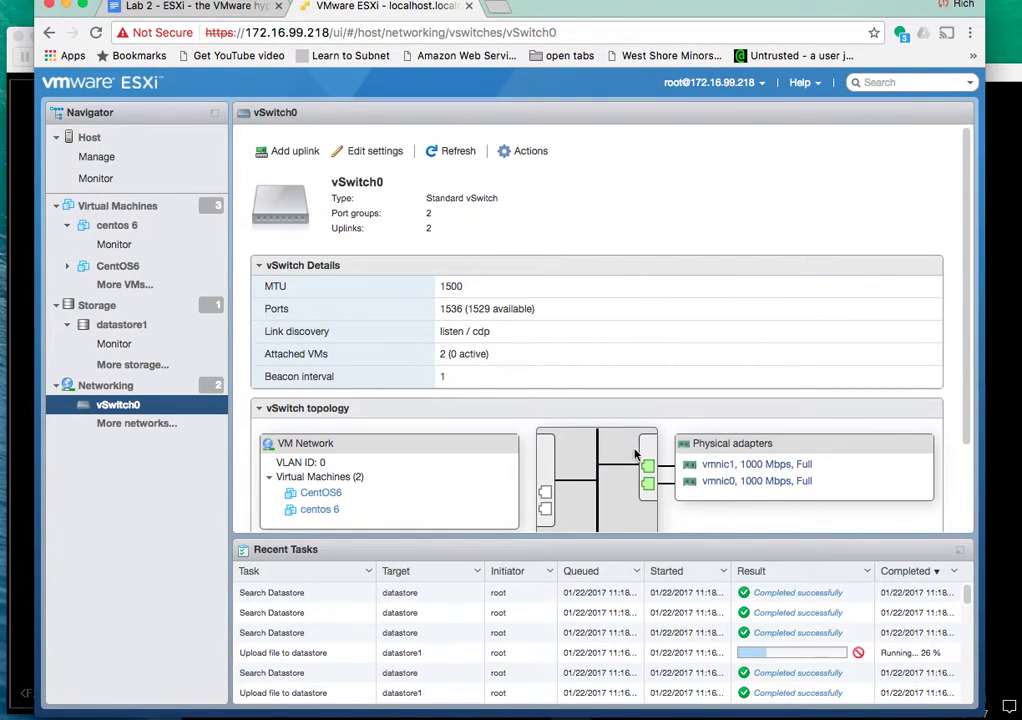
{"action": "scroll", "coordinate": [640, 453], "scroll_direction": "down", "scroll_amount": 2}
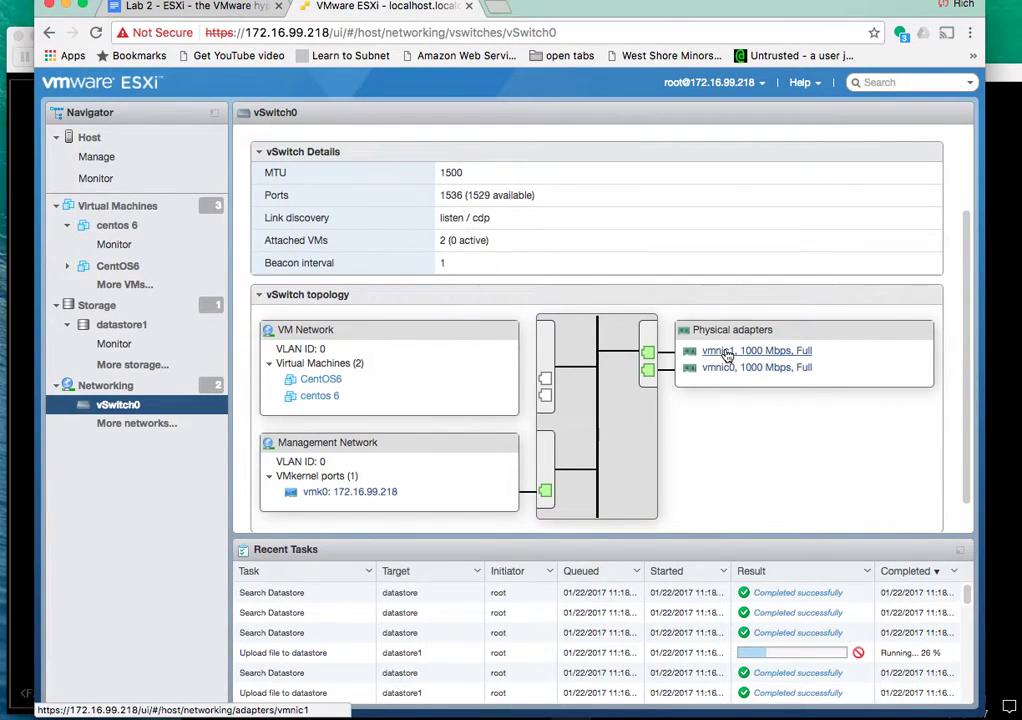
{"action": "scroll", "coordinate": [738, 357], "scroll_direction": "up", "scroll_amount": 2}
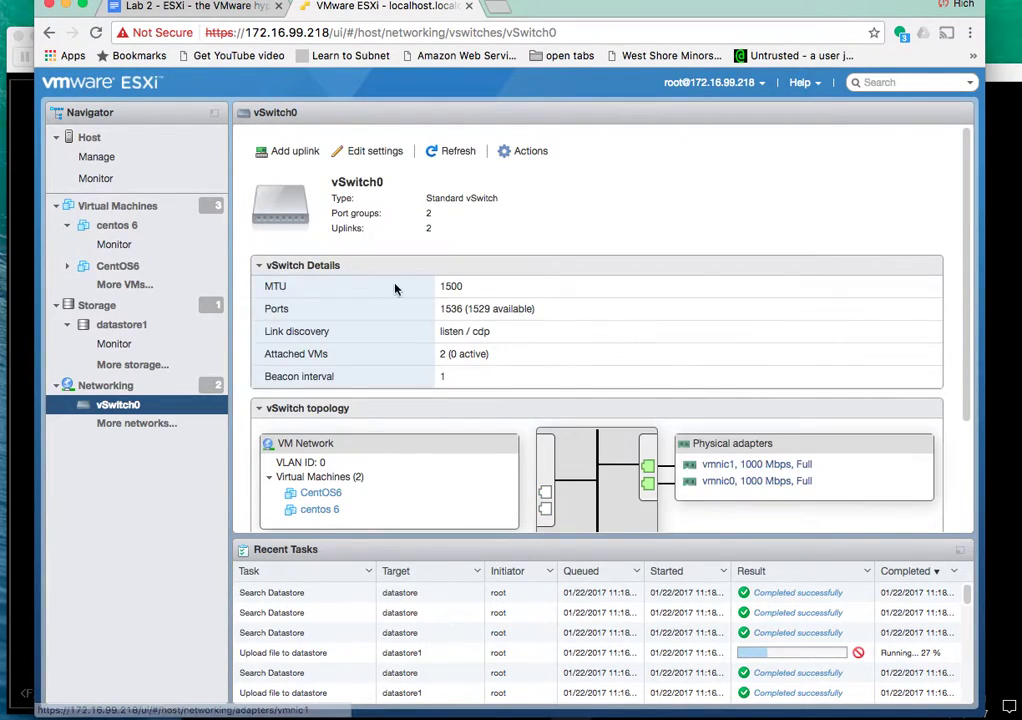
- Remove the first of vSwitch0's two uplinks, save the switch and review its topology
{"action": "left_click", "coordinate": [362, 151]}
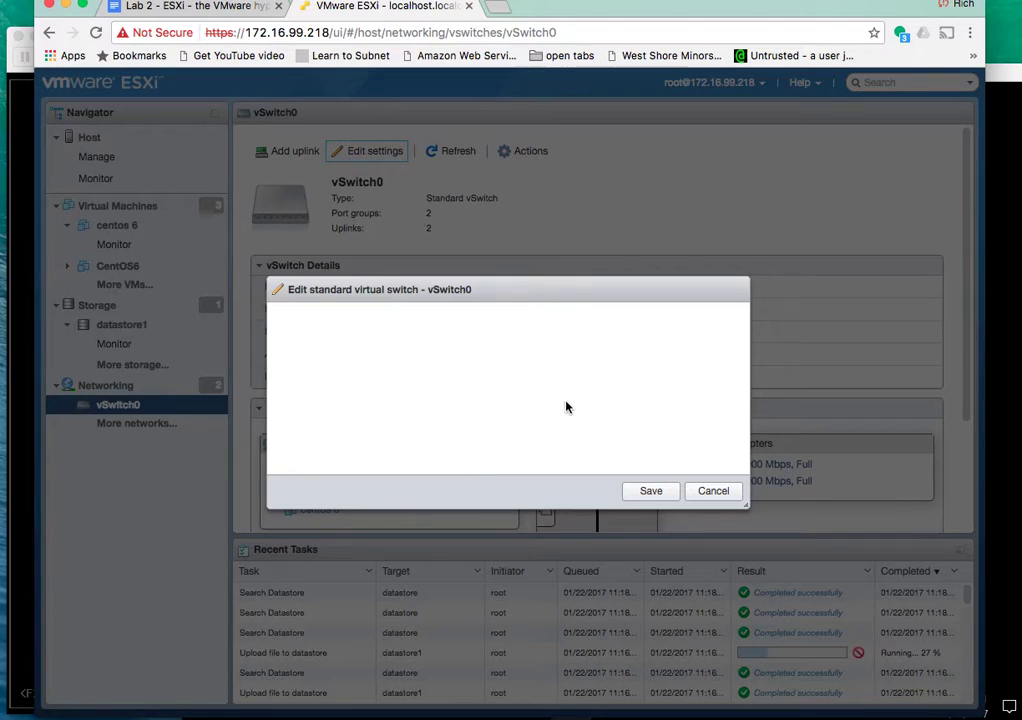
{"action": "scroll", "coordinate": [562, 404], "scroll_direction": "down", "scroll_amount": 2}
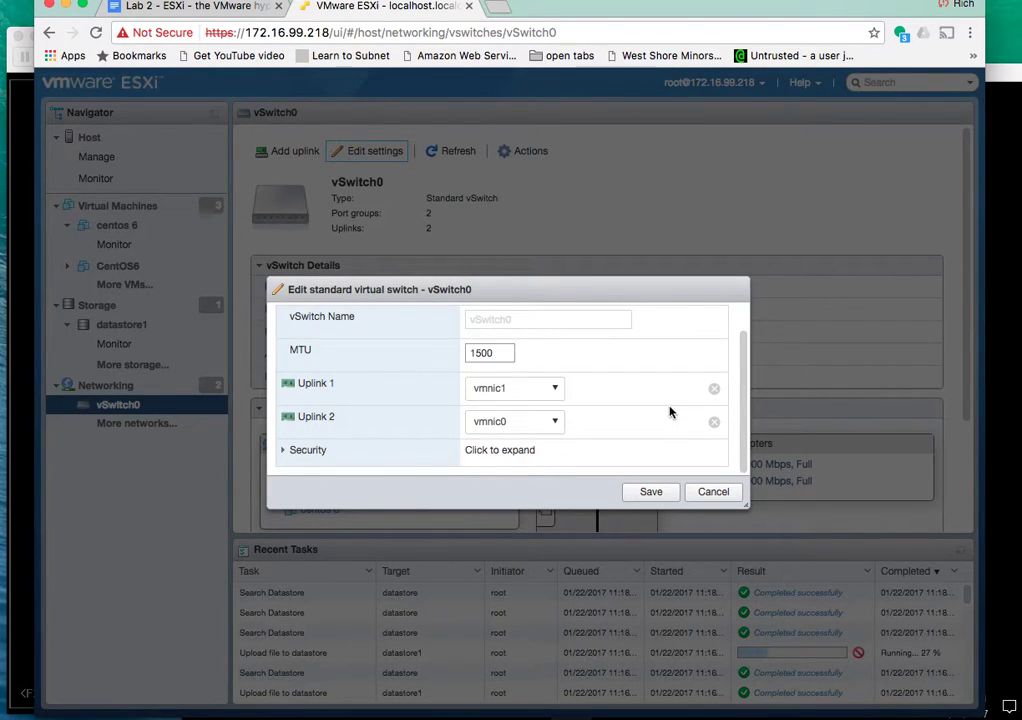
{"action": "left_click", "coordinate": [713, 389]}
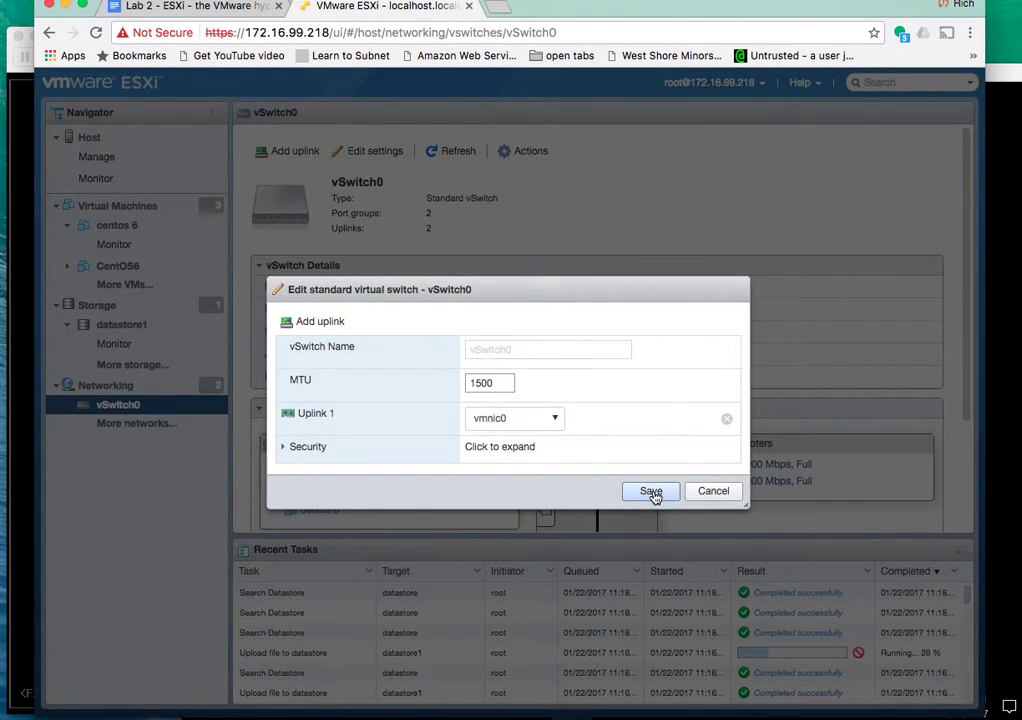
{"action": "left_click", "coordinate": [652, 492]}
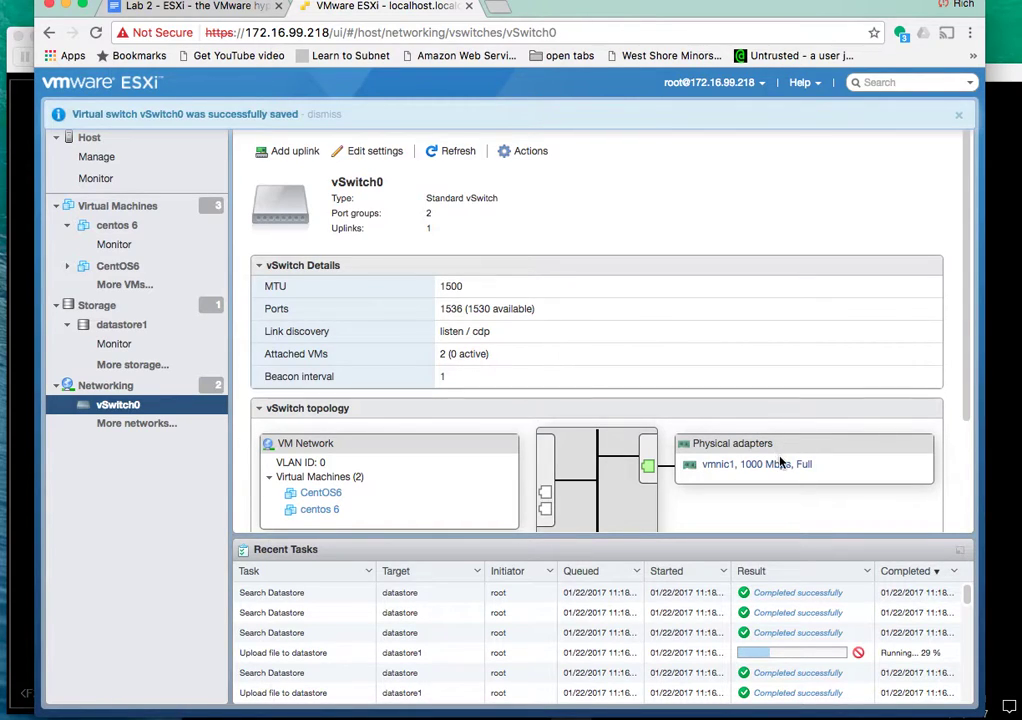
{"action": "scroll", "coordinate": [740, 465], "scroll_direction": "down", "scroll_amount": 3}
{"action": "scroll", "coordinate": [690, 410], "scroll_direction": "up", "scroll_amount": 3}
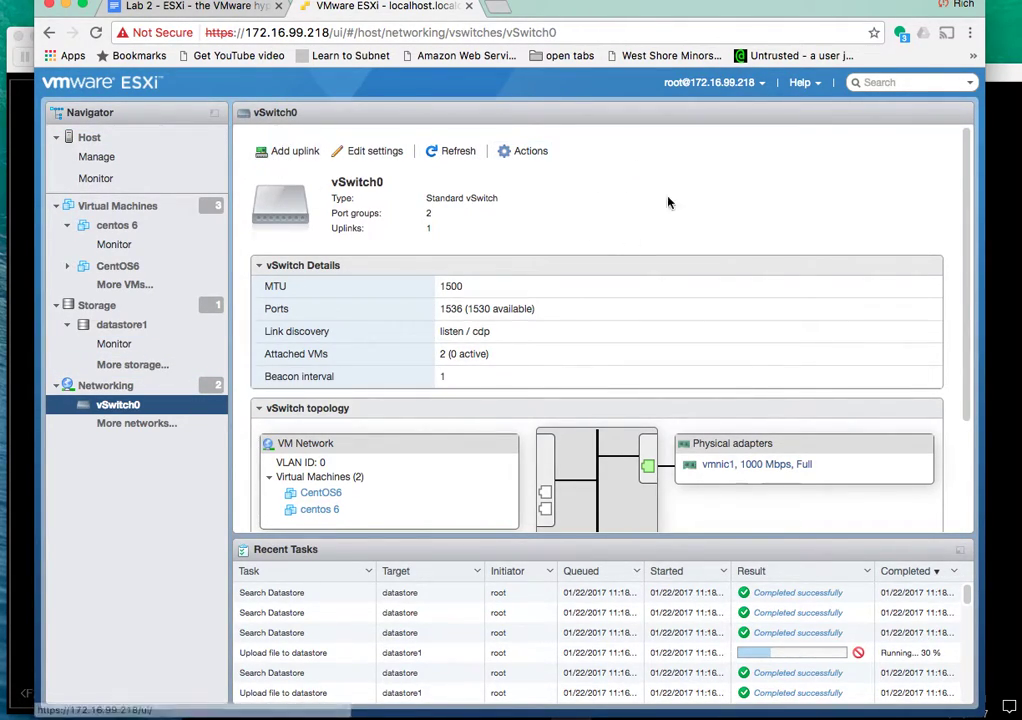
{"action": "scroll", "coordinate": [380, 300], "scroll_direction": "down", "scroll_amount": 3}
{"action": "scroll", "coordinate": [330, 300], "scroll_direction": "up", "scroll_amount": 3}
{"action": "scroll", "coordinate": [474, 370], "scroll_direction": "down", "scroll_amount": 3}
{"action": "scroll", "coordinate": [576, 314], "scroll_direction": "up", "scroll_amount": 3}
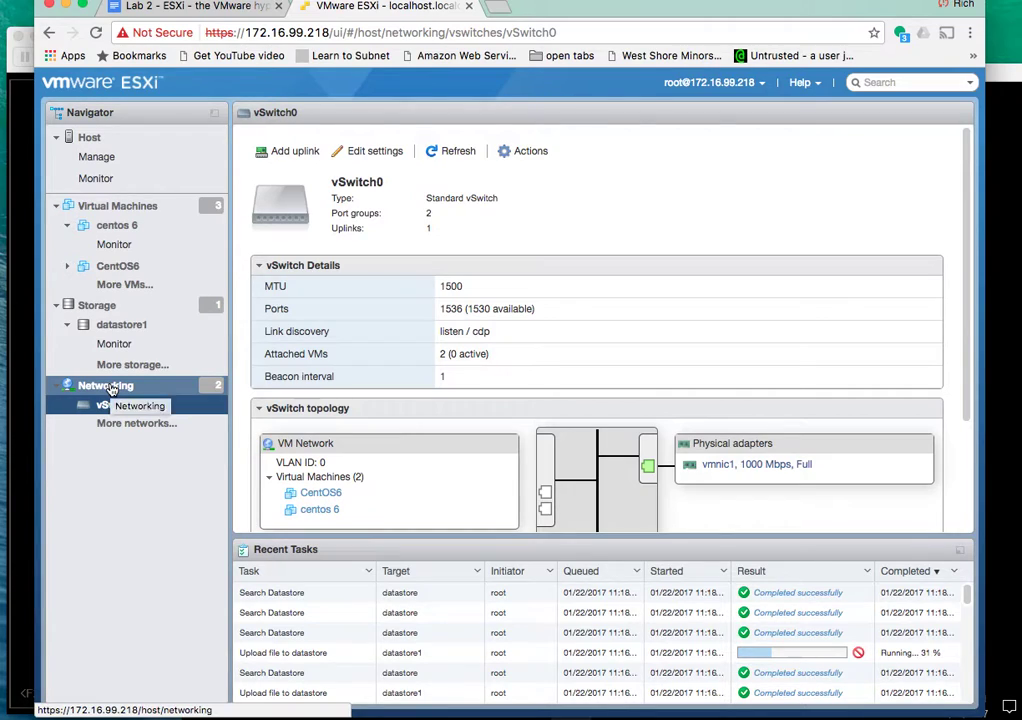
- Add a standard virtual switch named NAT-vSwitch with vmnic0 as its uplink
{"action": "right_click", "coordinate": [648, 168]}
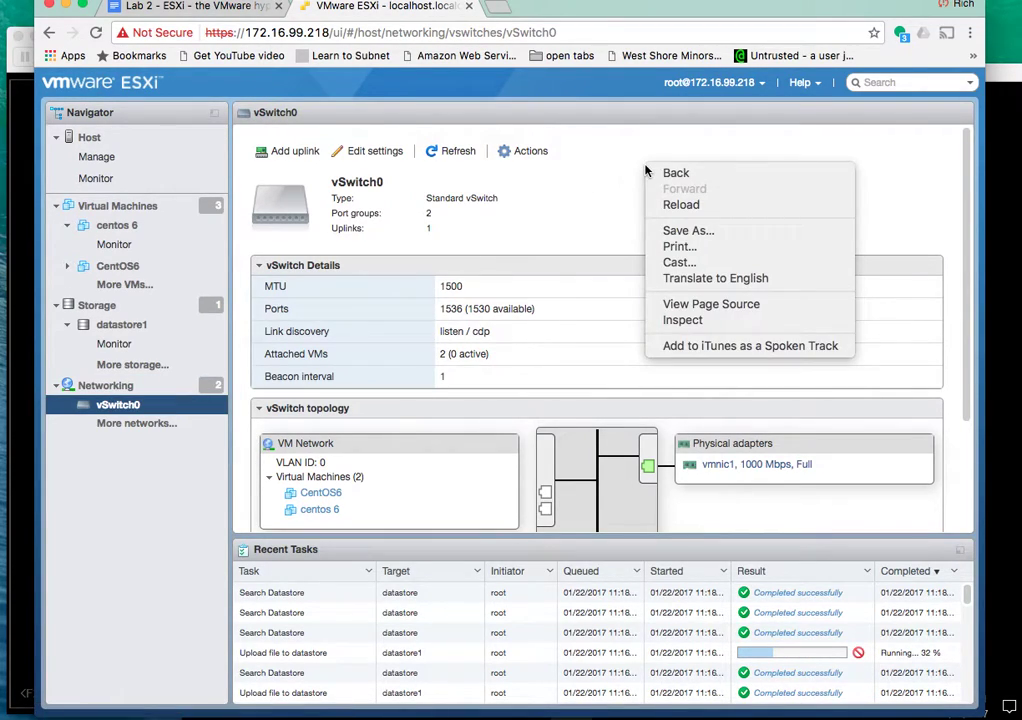
{"action": "left_click", "coordinate": [669, 175]}
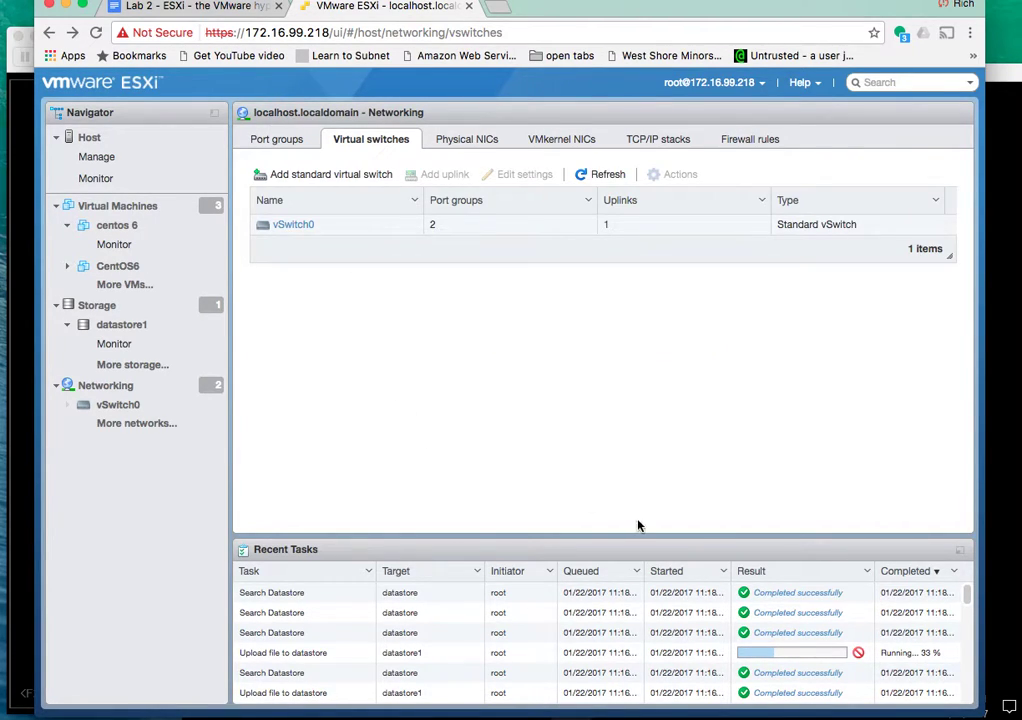
{"action": "left_click", "coordinate": [330, 177]}
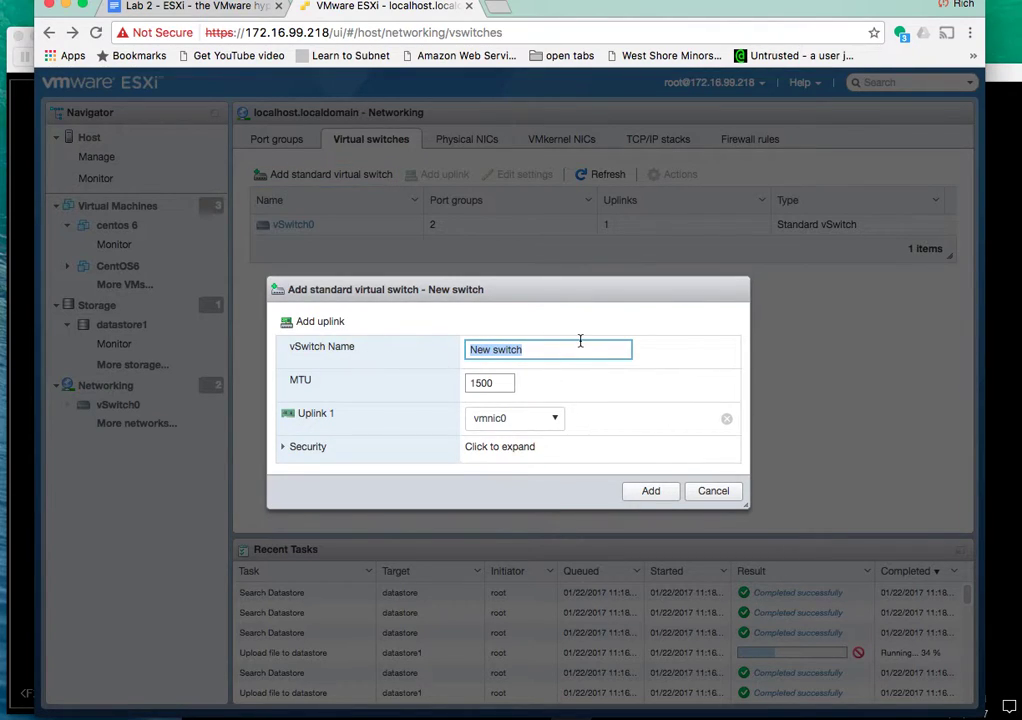
{"action": "type", "text": "N"}
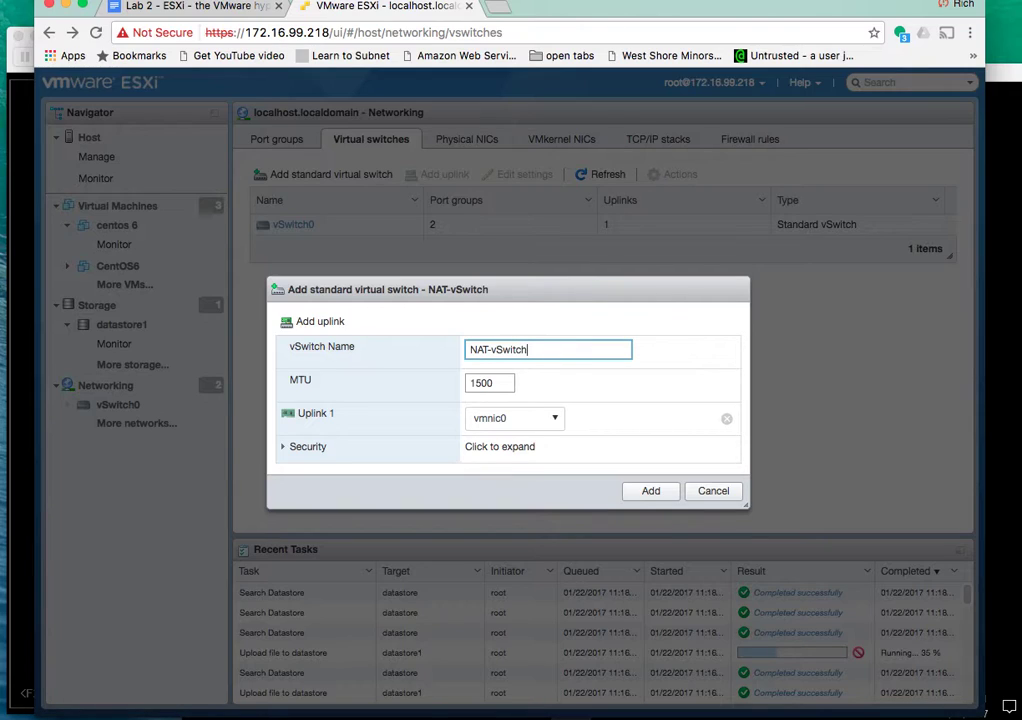
{"action": "left_click", "coordinate": [553, 420]}
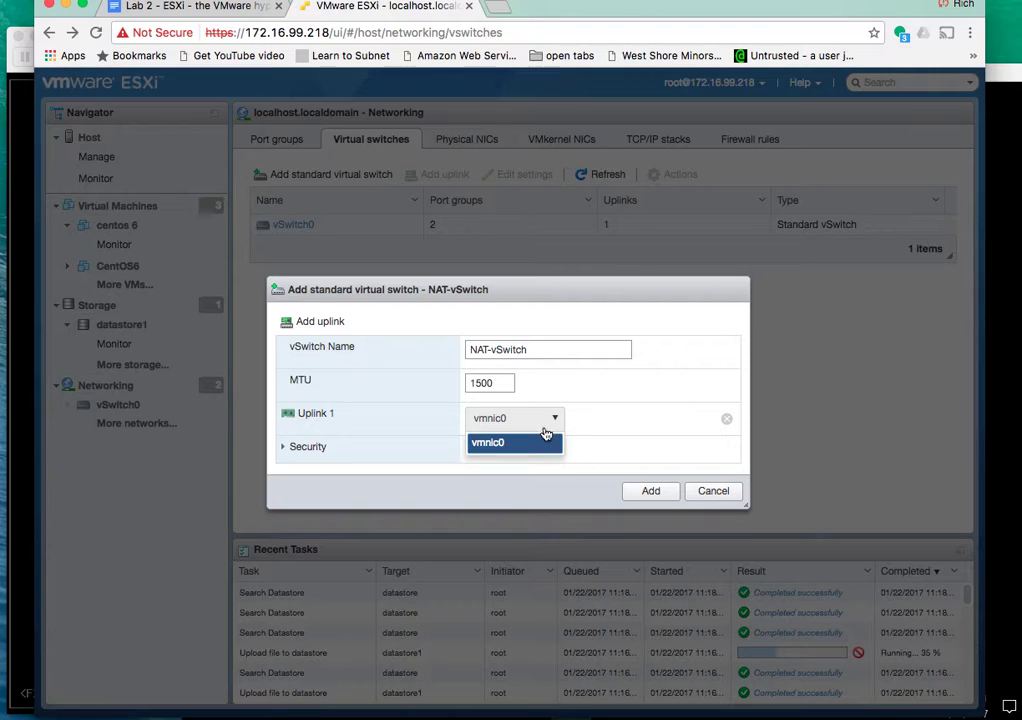
{"action": "left_click", "coordinate": [563, 428]}
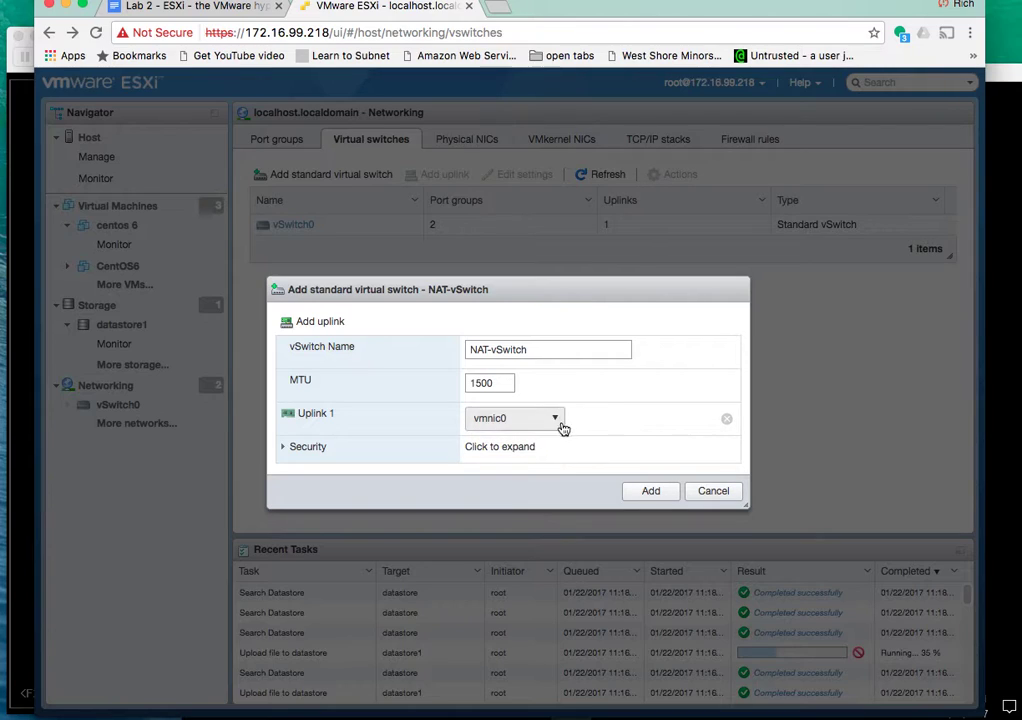
{"action": "left_click", "coordinate": [658, 495]}
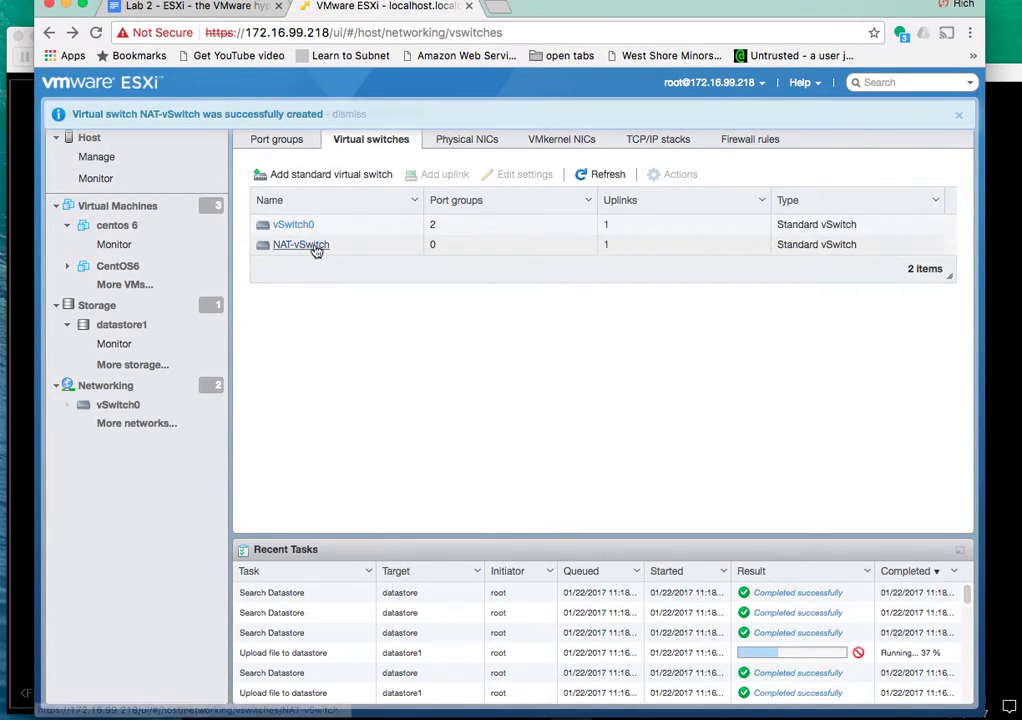
- Add a port group named NAT-portgroup on the NAT-vSwitch virtual switch
{"action": "left_click", "coordinate": [274, 141]}
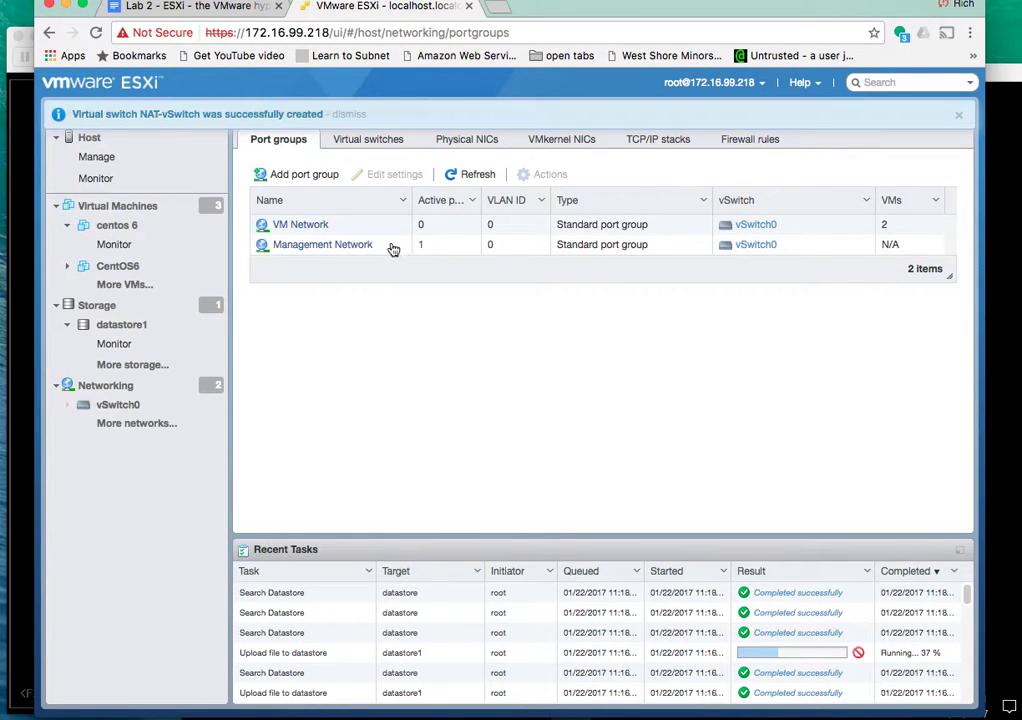
{"action": "left_click", "coordinate": [305, 177]}
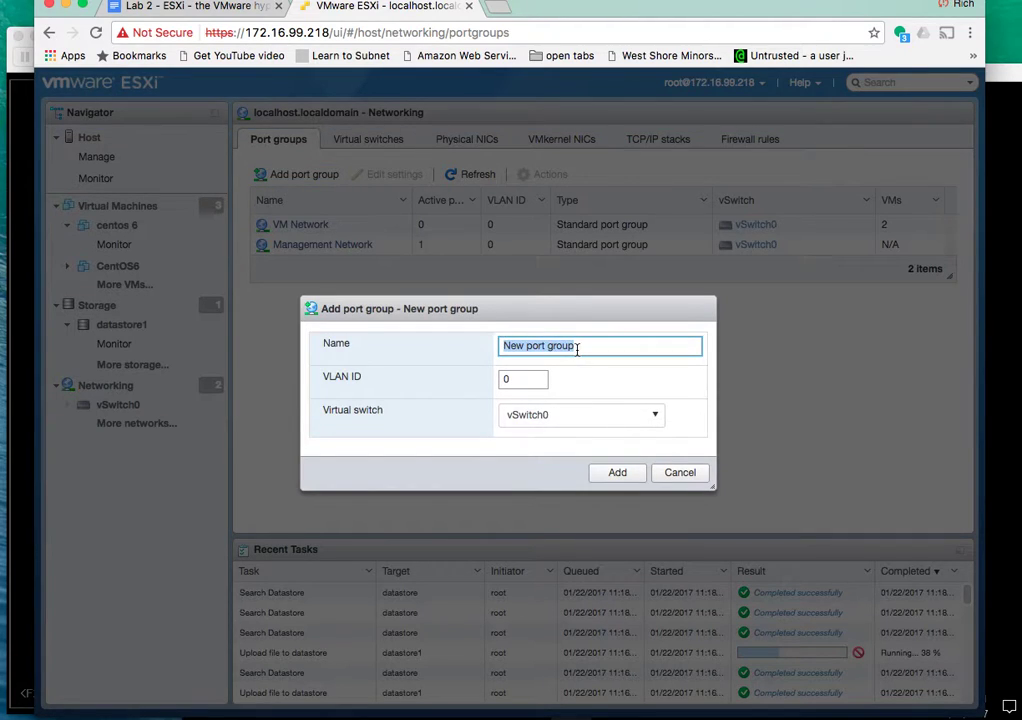
{"action": "type", "text": "NAT-"}
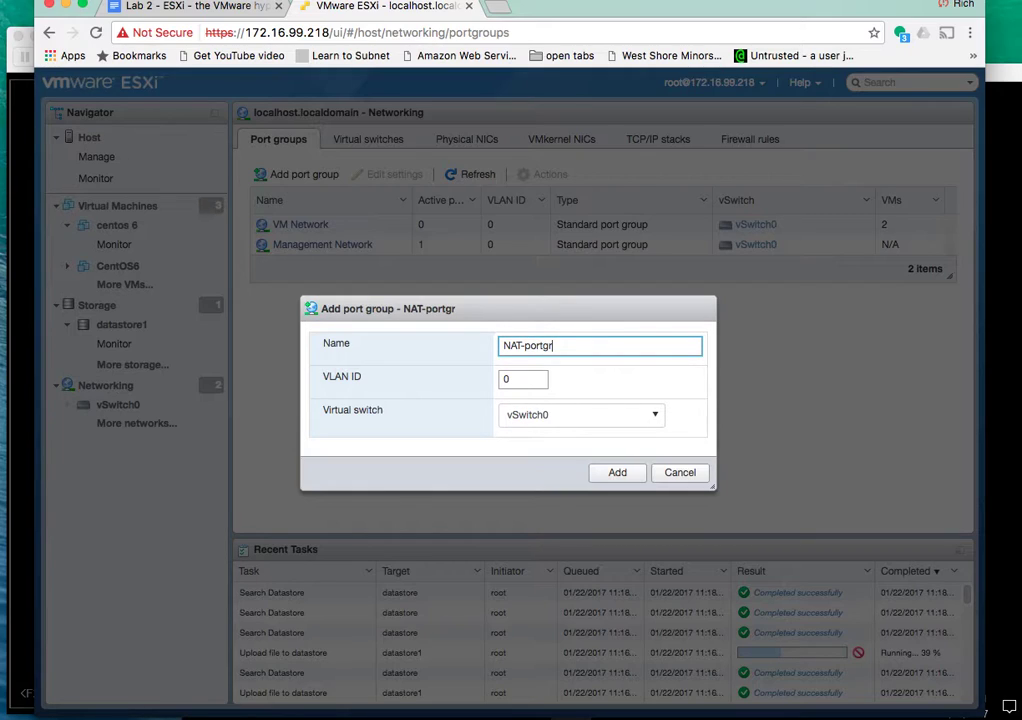
{"action": "type", "text": "portgrouop"}
{"action": "left_click", "coordinate": [656, 415]}
{"action": "left_click", "coordinate": [545, 460]}
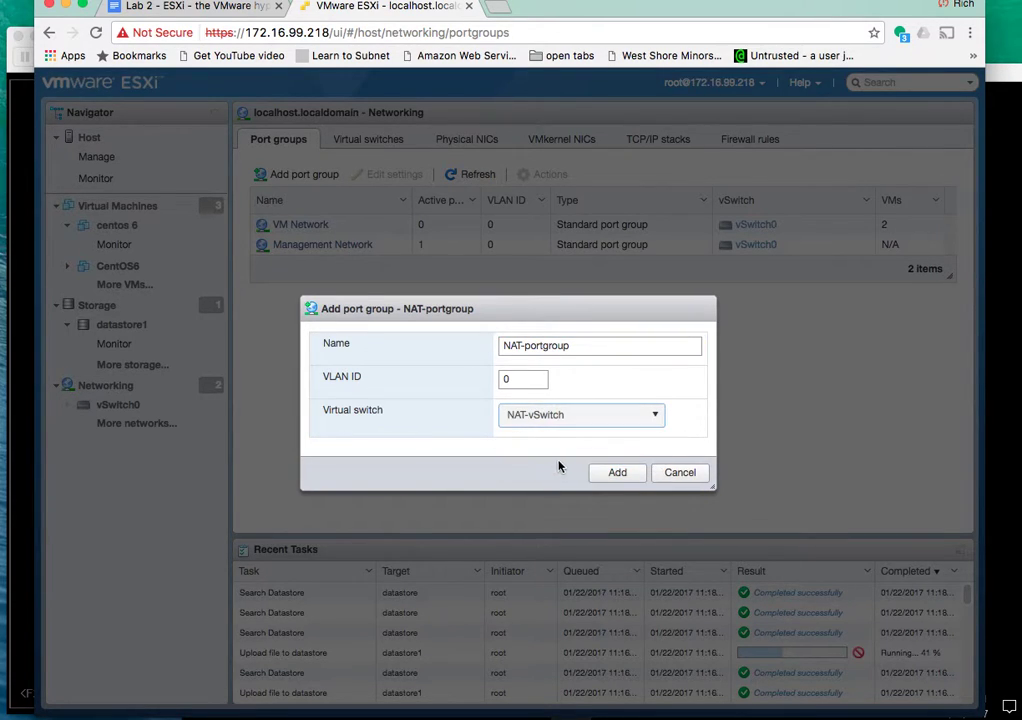
{"action": "left_click", "coordinate": [617, 473]}
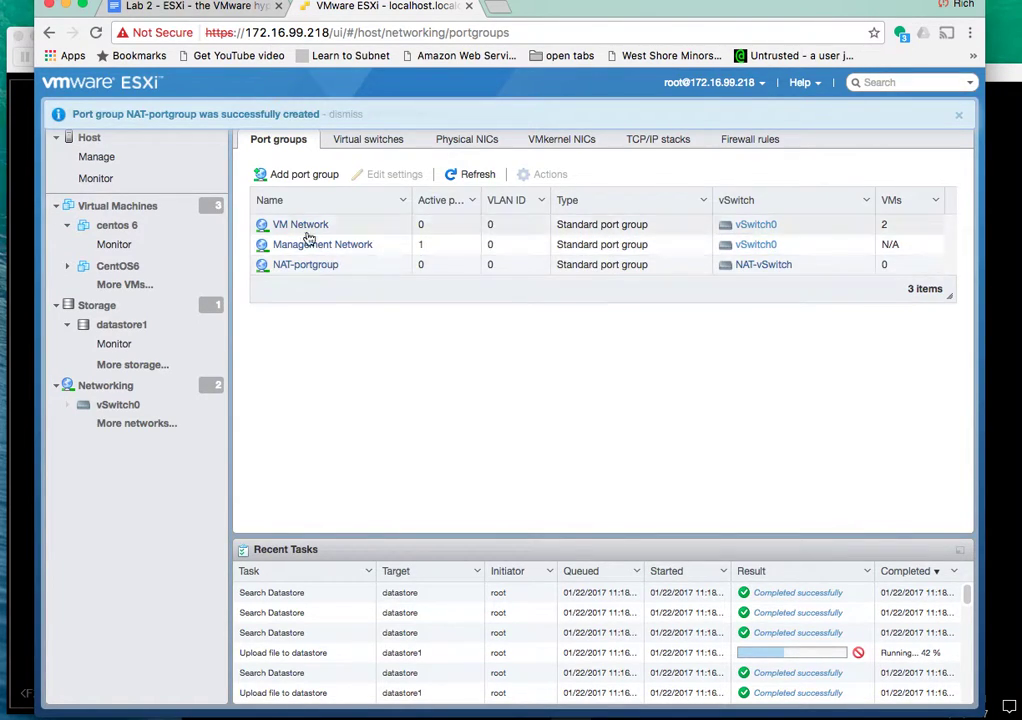
- Add a second network adapter connected to NAT-portgroup to the centos 6 virtual machine and save its settings
{"action": "left_click", "coordinate": [139, 226]}
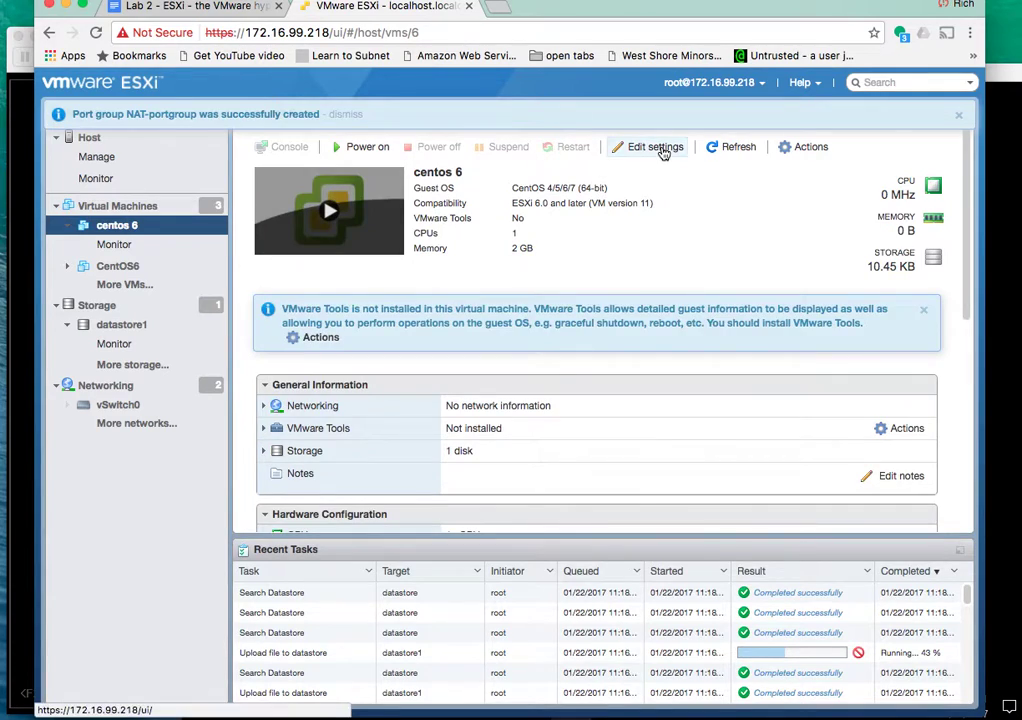
{"action": "left_click", "coordinate": [655, 147]}
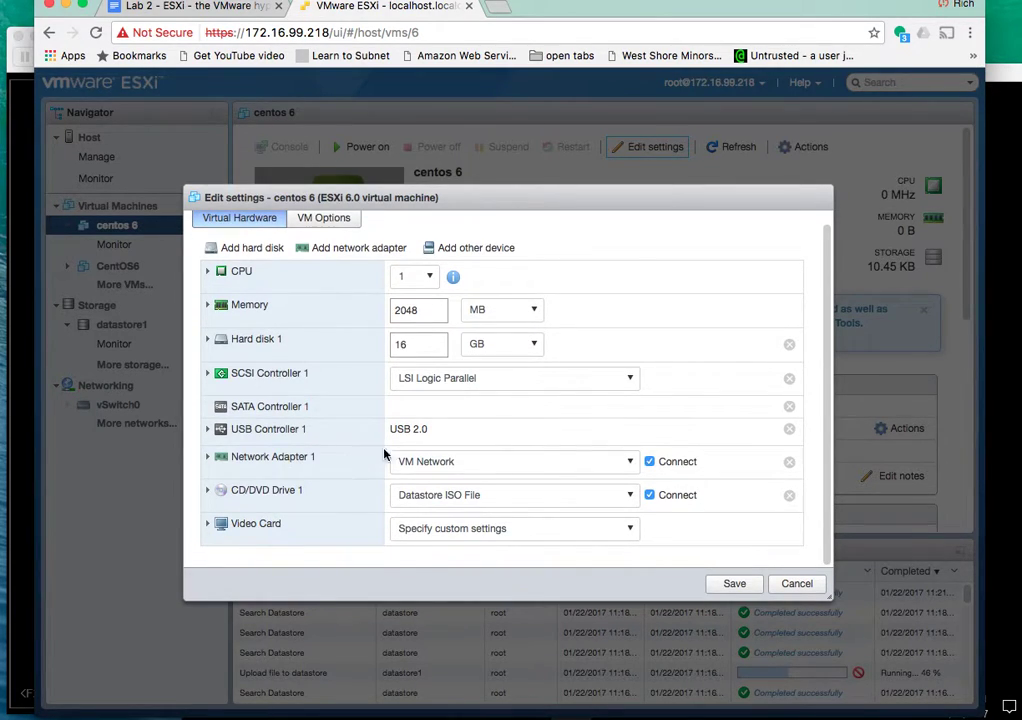
{"action": "left_click", "coordinate": [631, 463]}
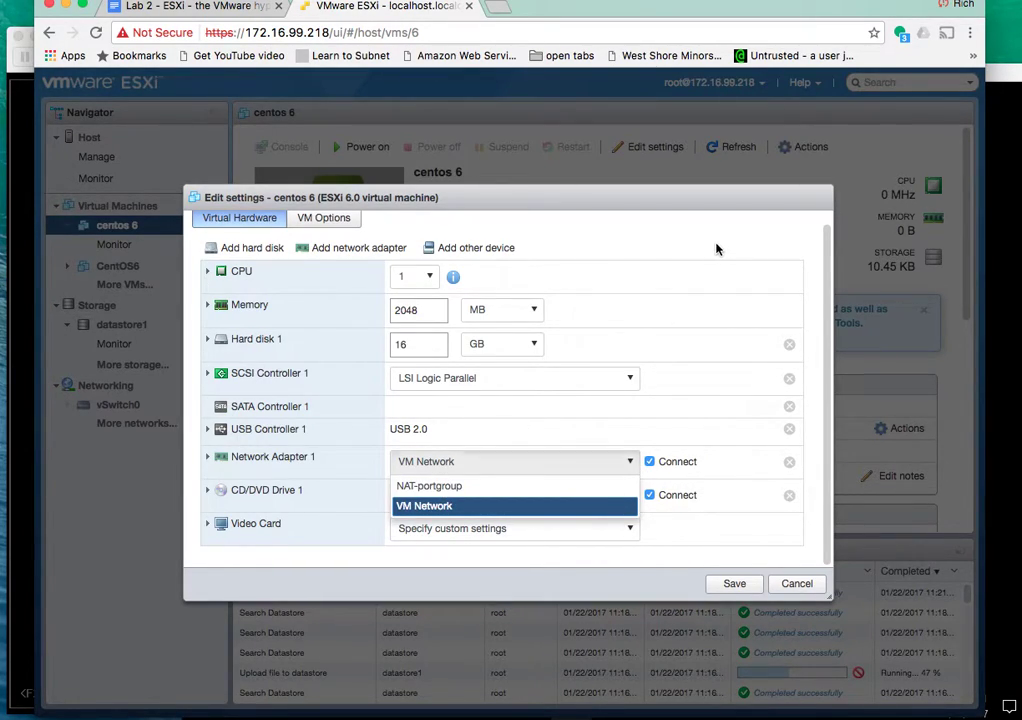
{"action": "left_click", "coordinate": [335, 247]}
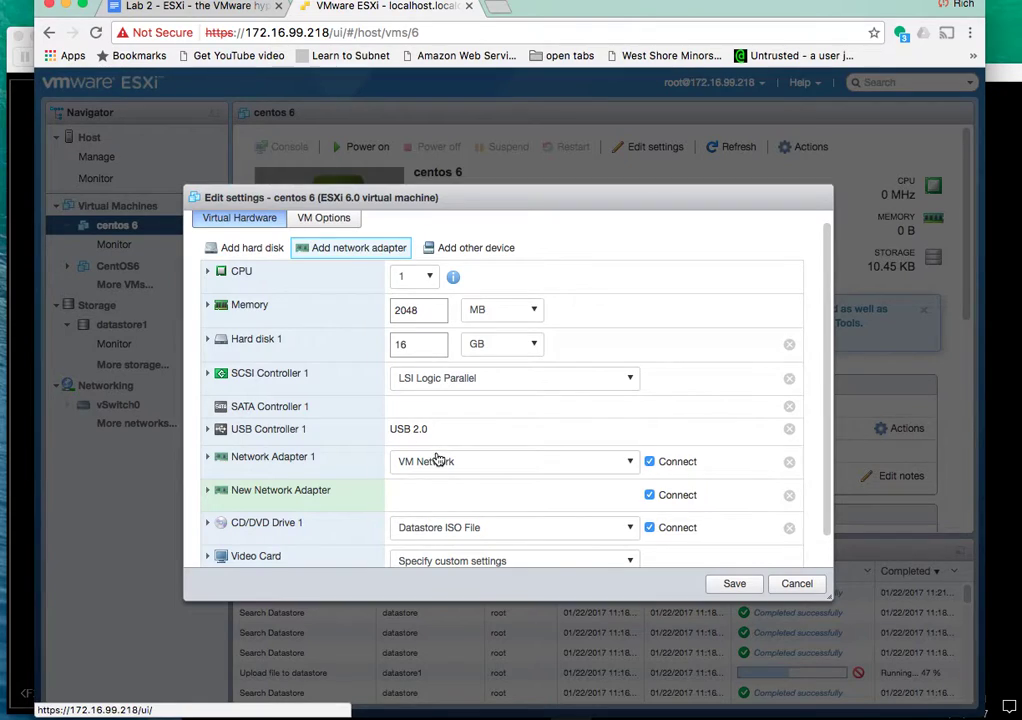
{"action": "scroll", "coordinate": [440, 460], "scroll_direction": "down", "scroll_amount": 1}
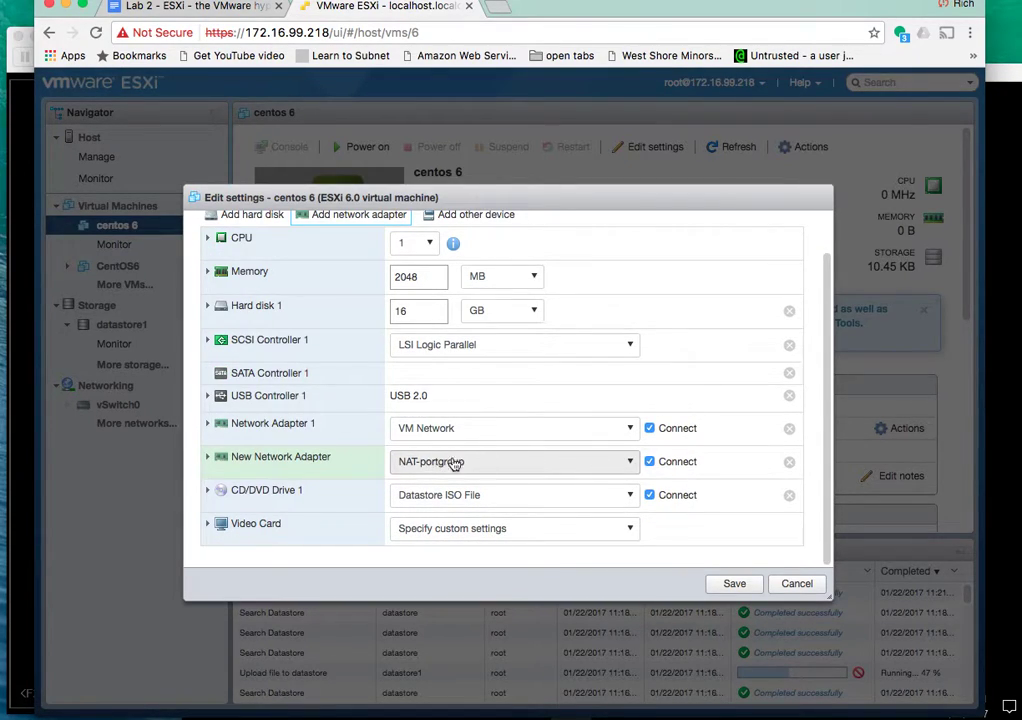
{"action": "left_click", "coordinate": [736, 587]}
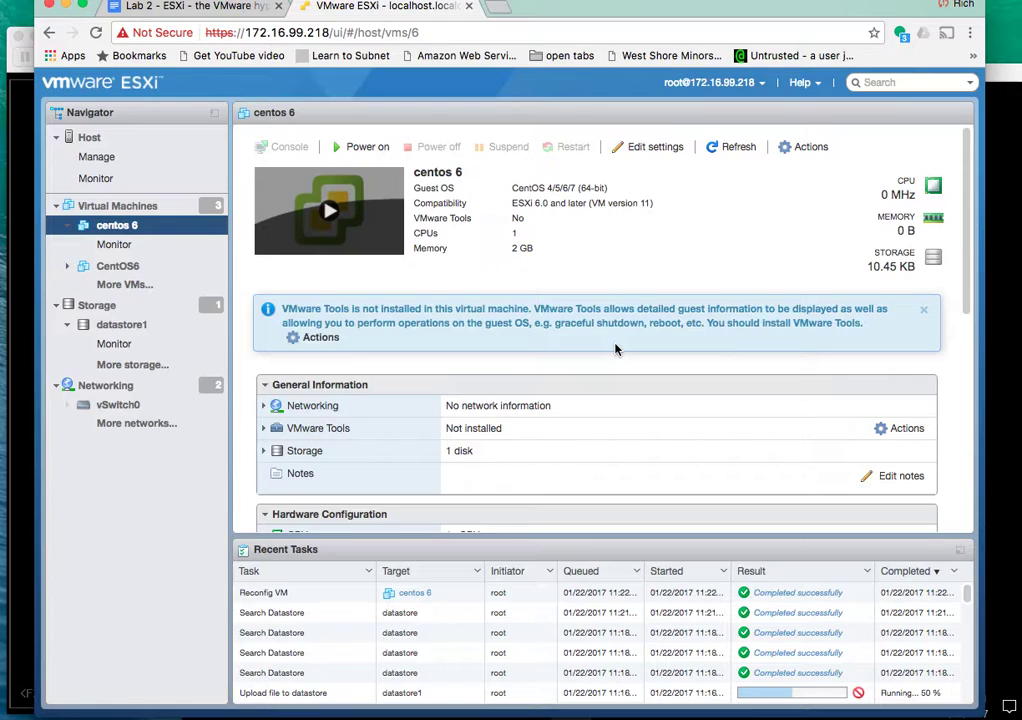
- Review the procedure steps on NAT networking, its cleanup and the remaining tasks in the Lab 2 document in Google Docs
{"action": "left_click", "coordinate": [182, 8]}
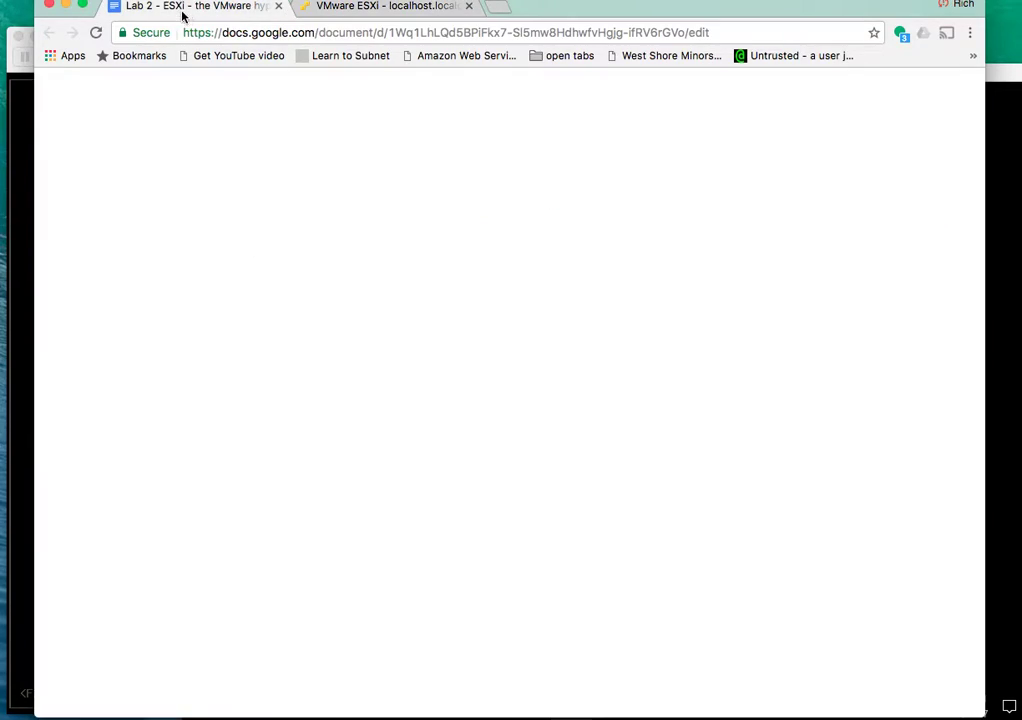
{"action": "scroll", "coordinate": [600, 462], "scroll_direction": "down", "scroll_amount": 5}
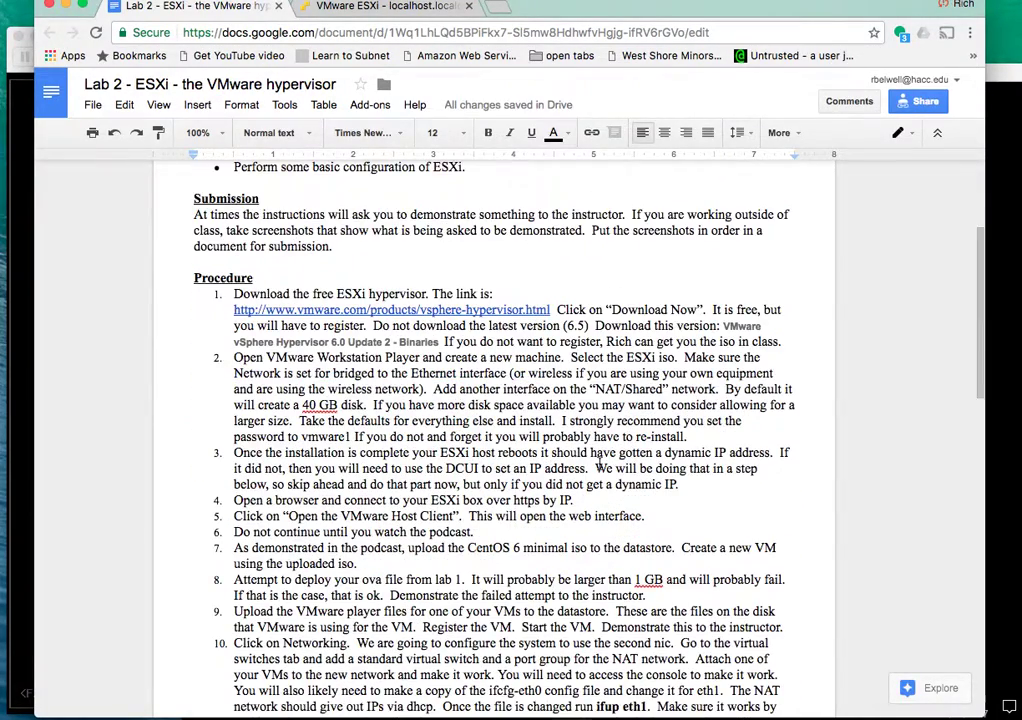
{"action": "scroll", "coordinate": [598, 463], "scroll_direction": "down", "scroll_amount": 4}
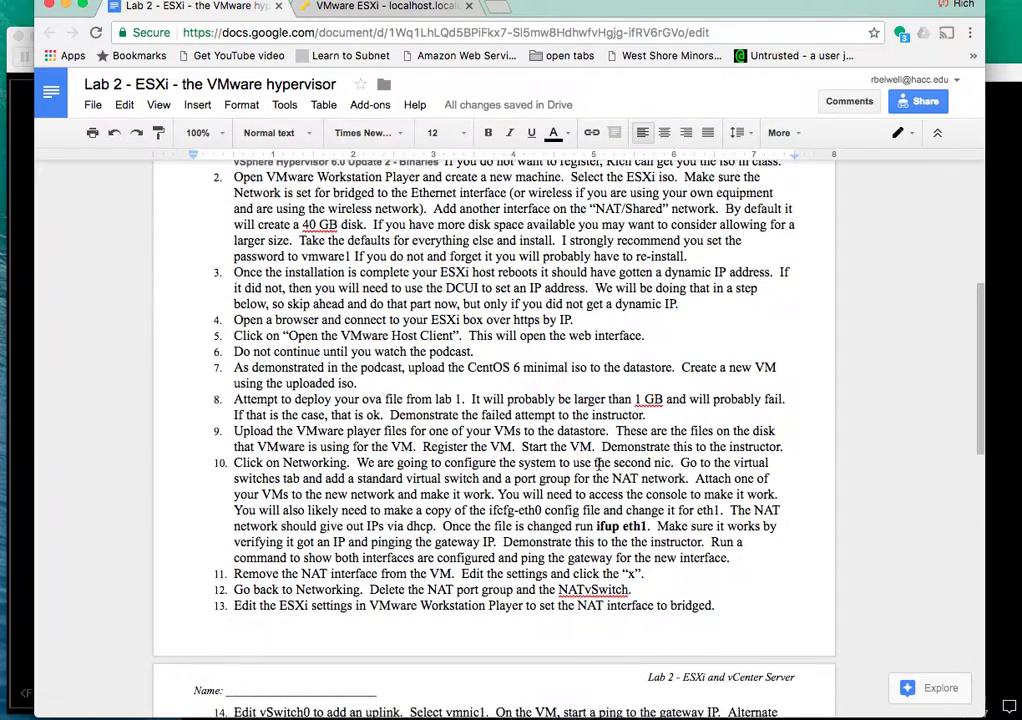
{"action": "scroll", "coordinate": [499, 374], "scroll_direction": "down", "scroll_amount": 3}
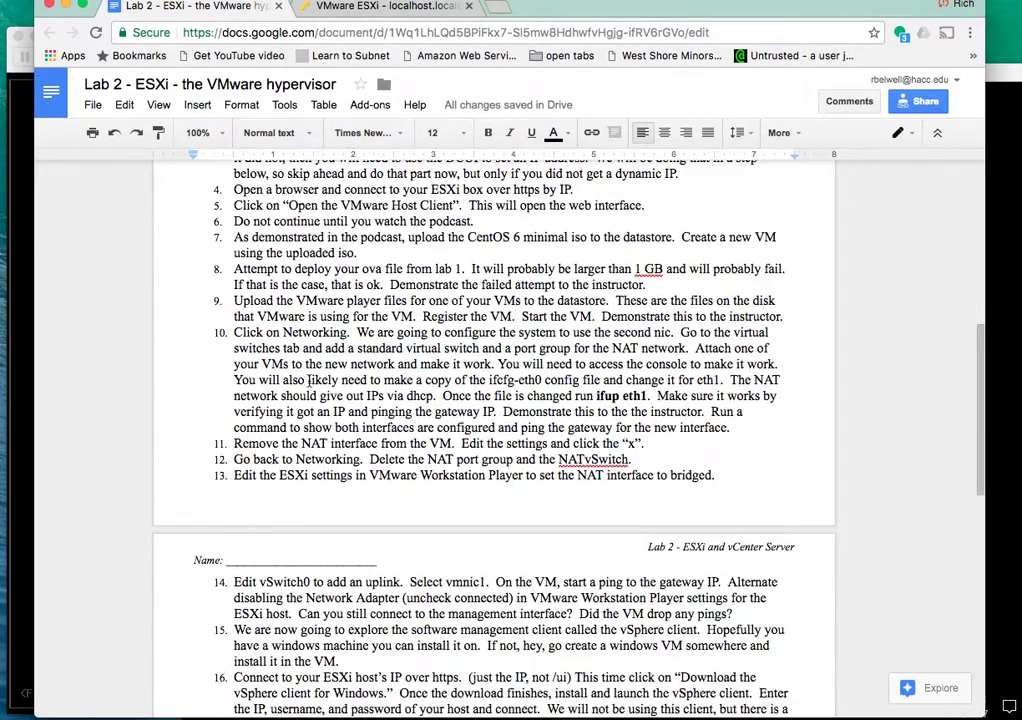
{"action": "scroll", "coordinate": [387, 383], "scroll_direction": "down", "scroll_amount": 5}
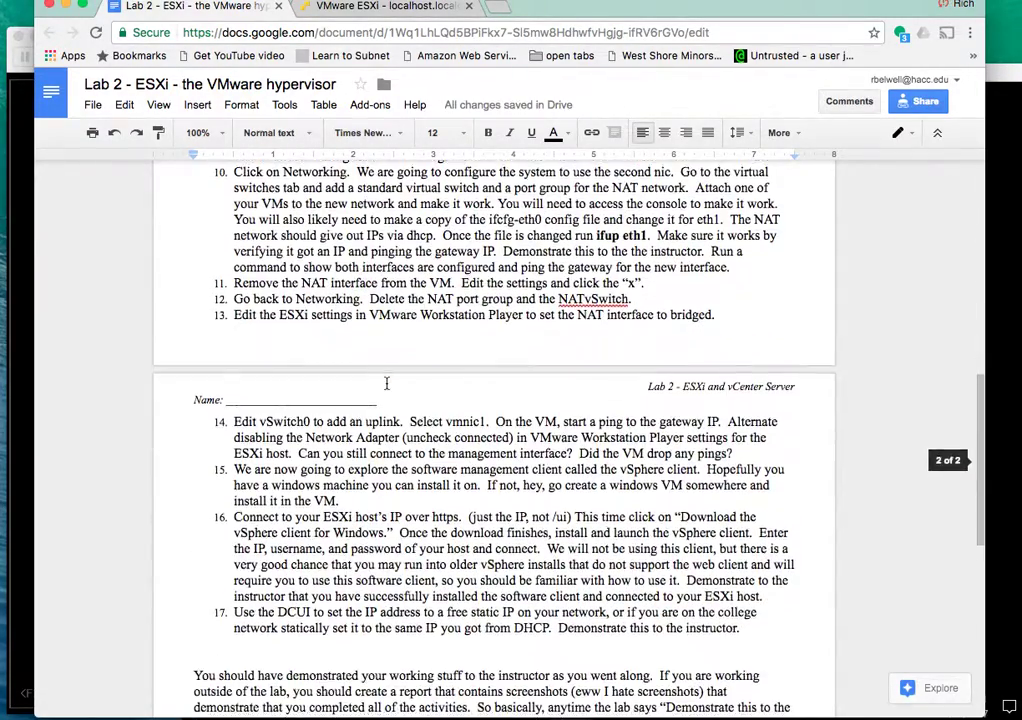
{"action": "scroll", "coordinate": [386, 383], "scroll_direction": "down", "scroll_amount": 6}
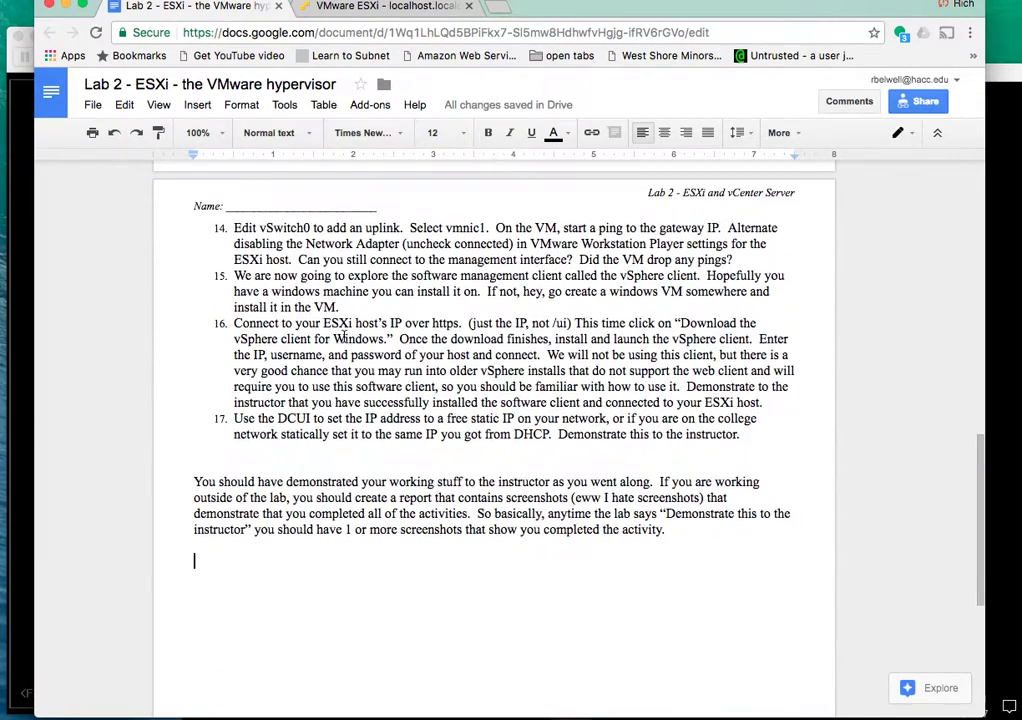
{"action": "scroll", "coordinate": [383, 360], "scroll_direction": "up", "scroll_amount": 10}
- Switch back to the ESXi Host Client, remove Network Adapter 2 from the centos 6 virtual machine and save its settings
{"action": "left_click", "coordinate": [357, 6]}
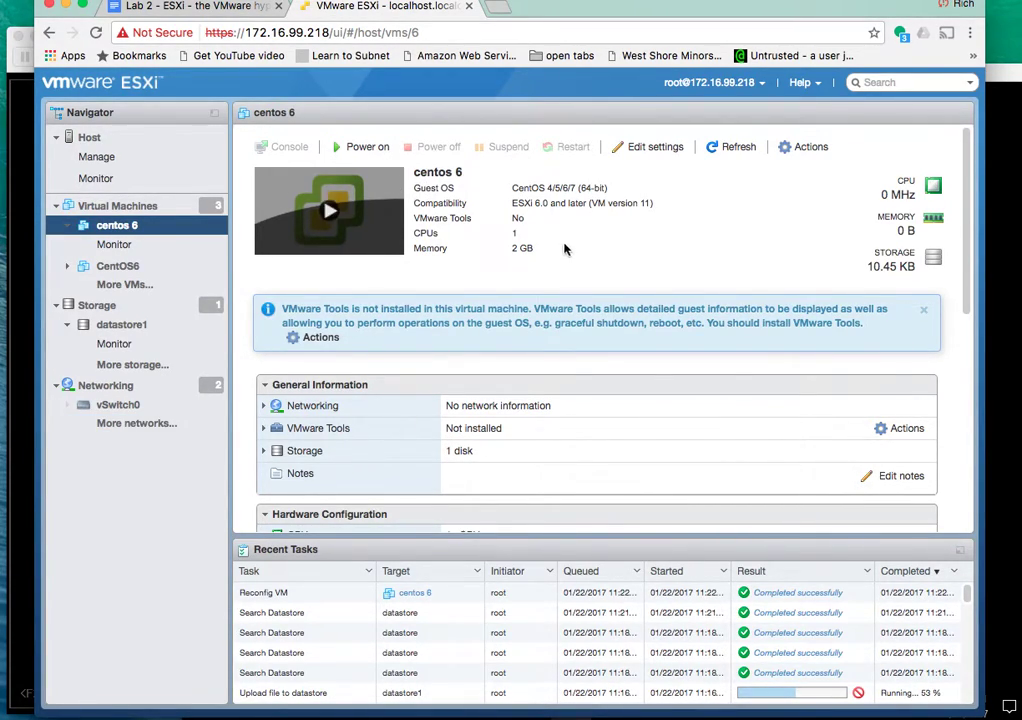
{"action": "left_click", "coordinate": [113, 394]}
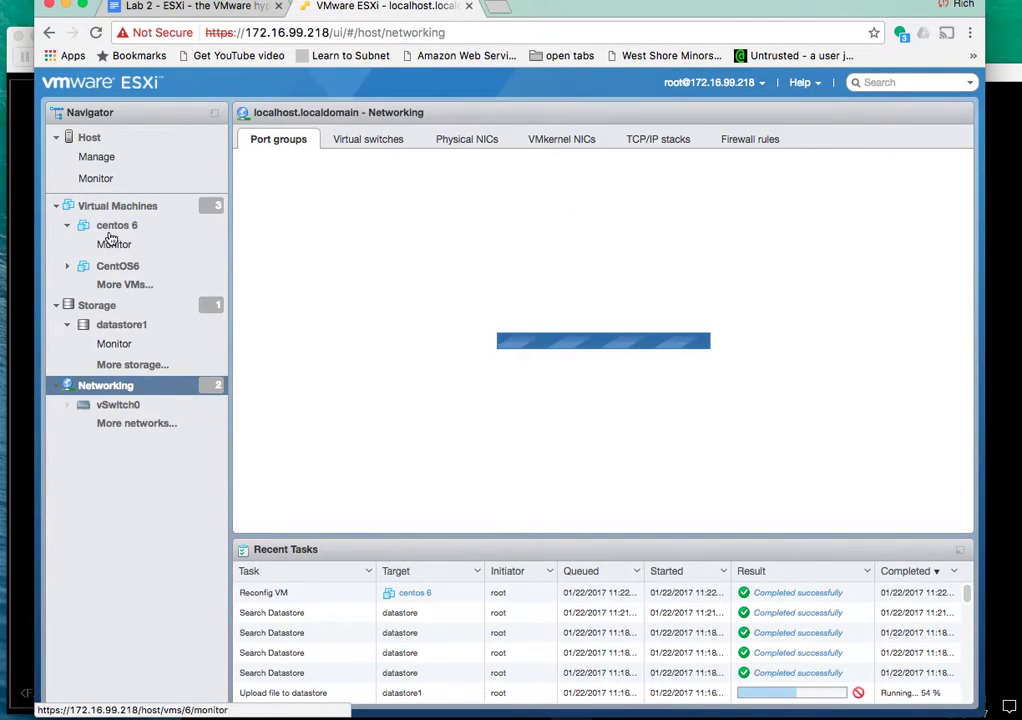
{"action": "left_click", "coordinate": [113, 228]}
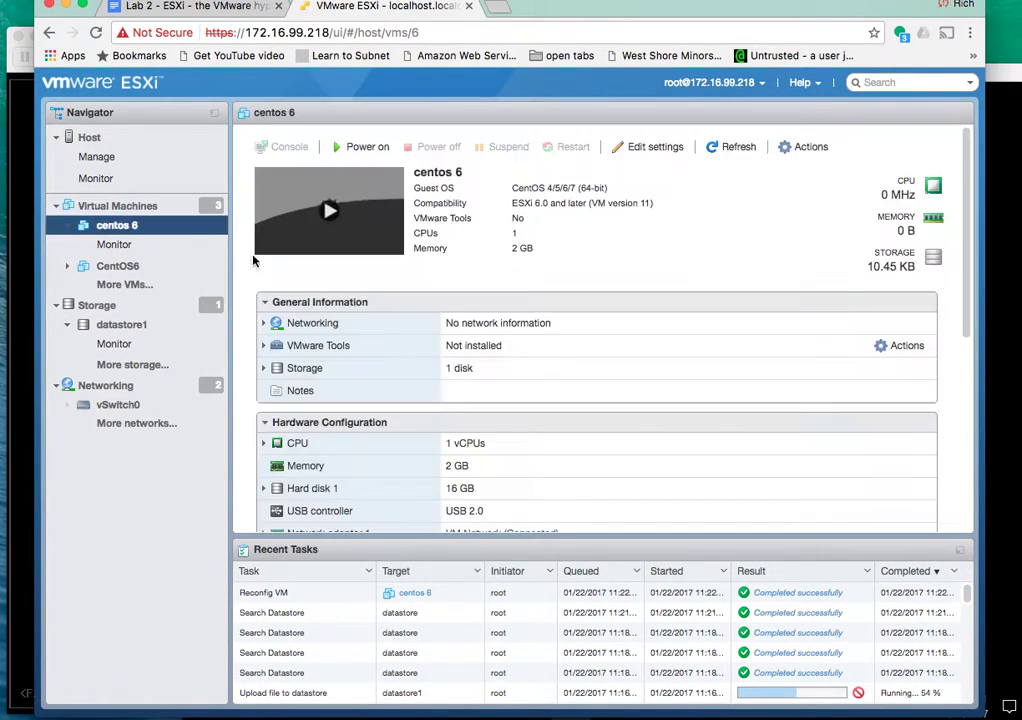
{"action": "left_click", "coordinate": [656, 141]}
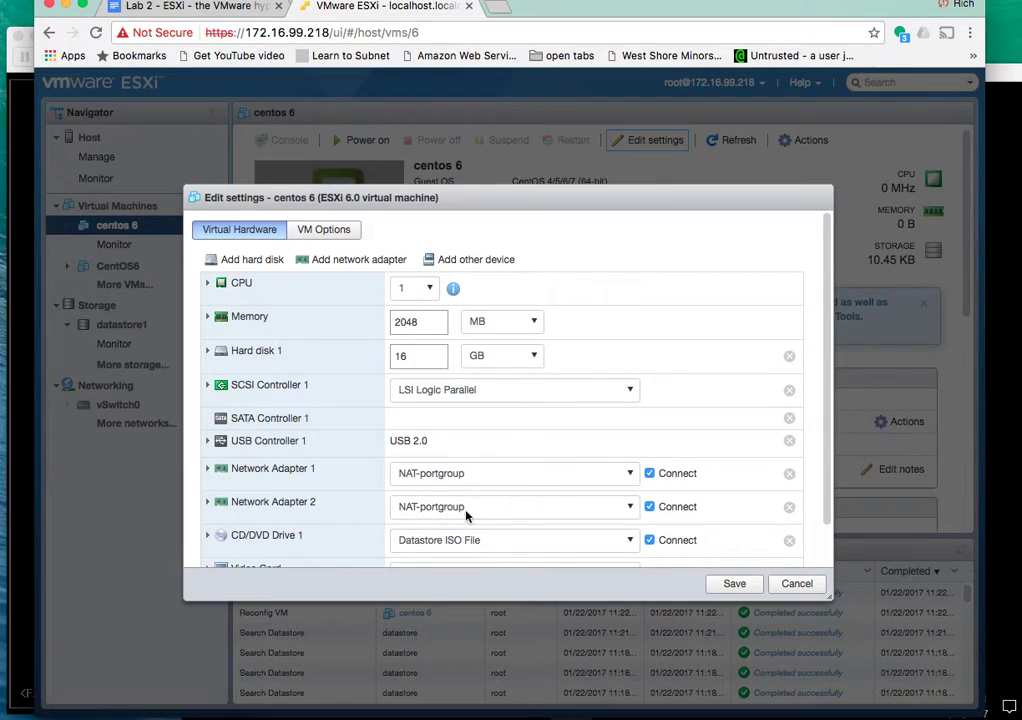
{"action": "scroll", "coordinate": [591, 509], "scroll_direction": "down", "scroll_amount": 1}
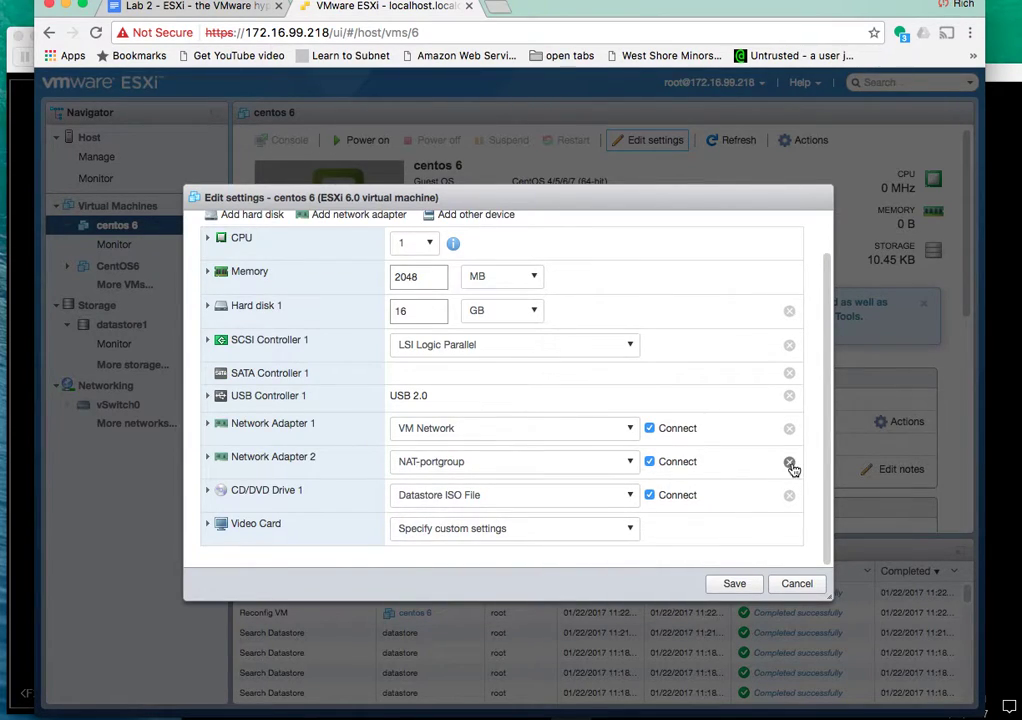
{"action": "left_click", "coordinate": [789, 463]}
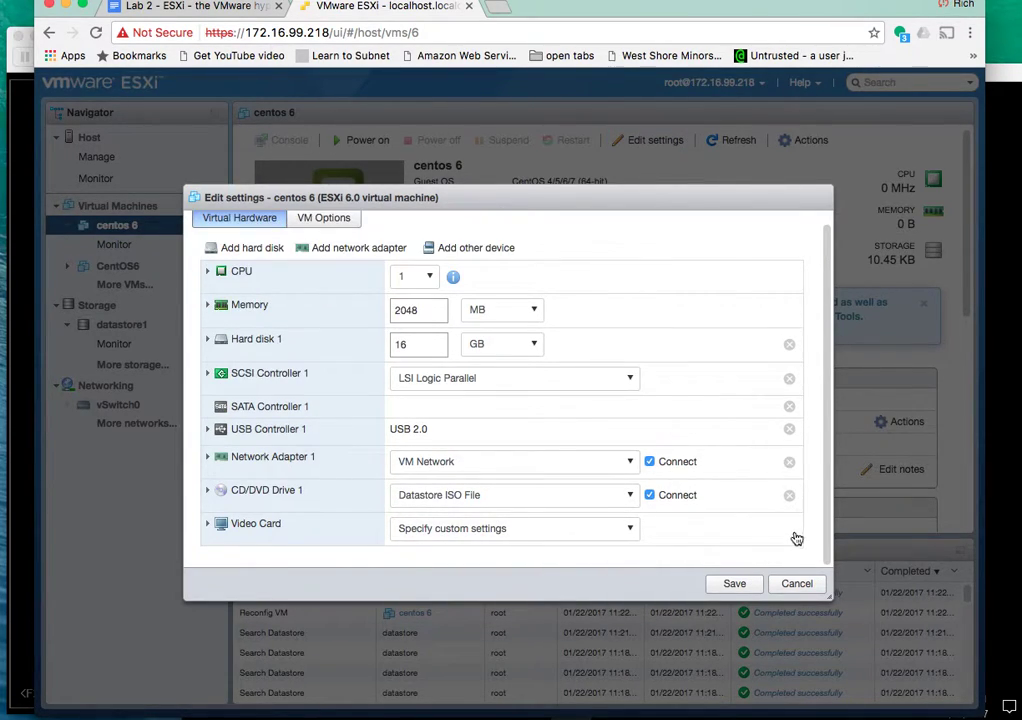
{"action": "left_click", "coordinate": [734, 583]}
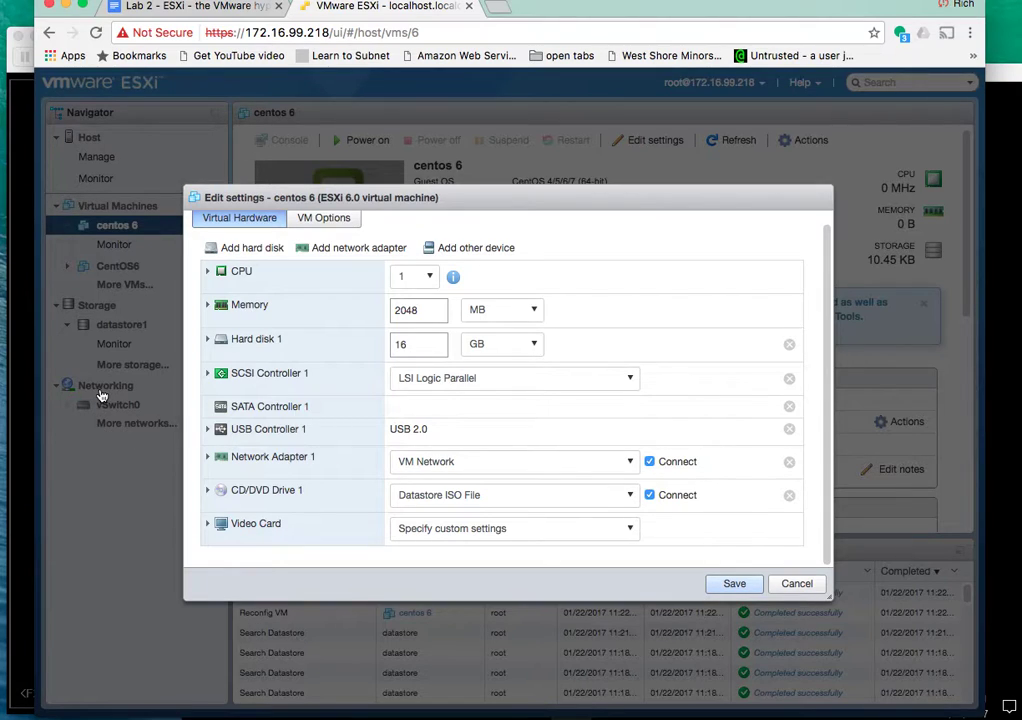
{"action": "left_click", "coordinate": [729, 585]}
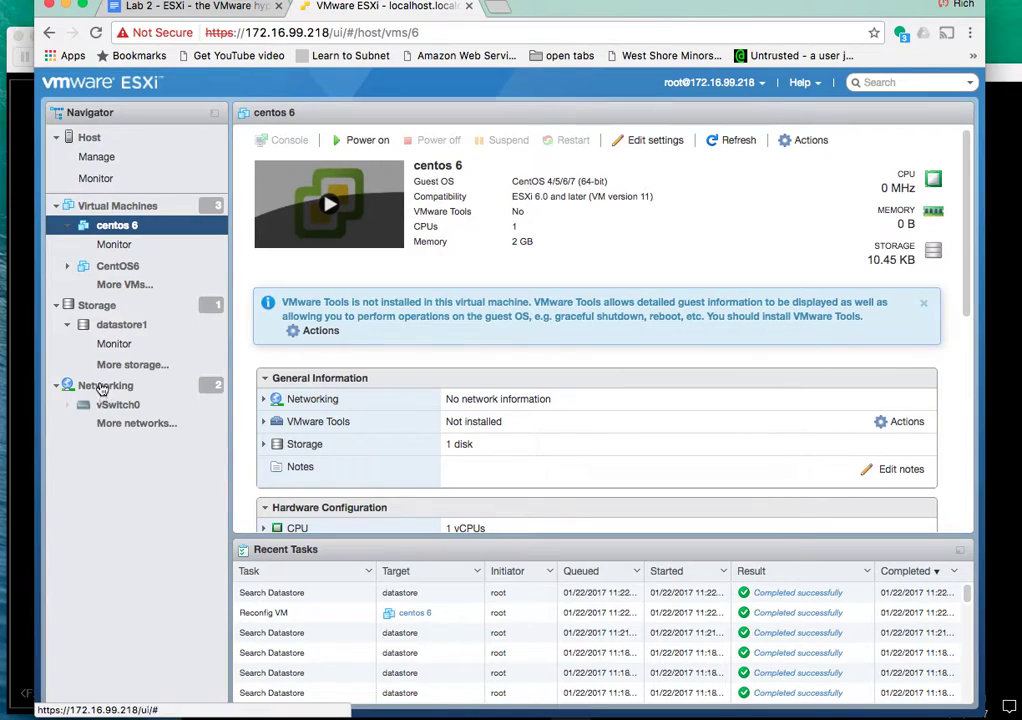
- Remove the NAT-portgroup port group from the host's networking
{"action": "left_click", "coordinate": [103, 386]}
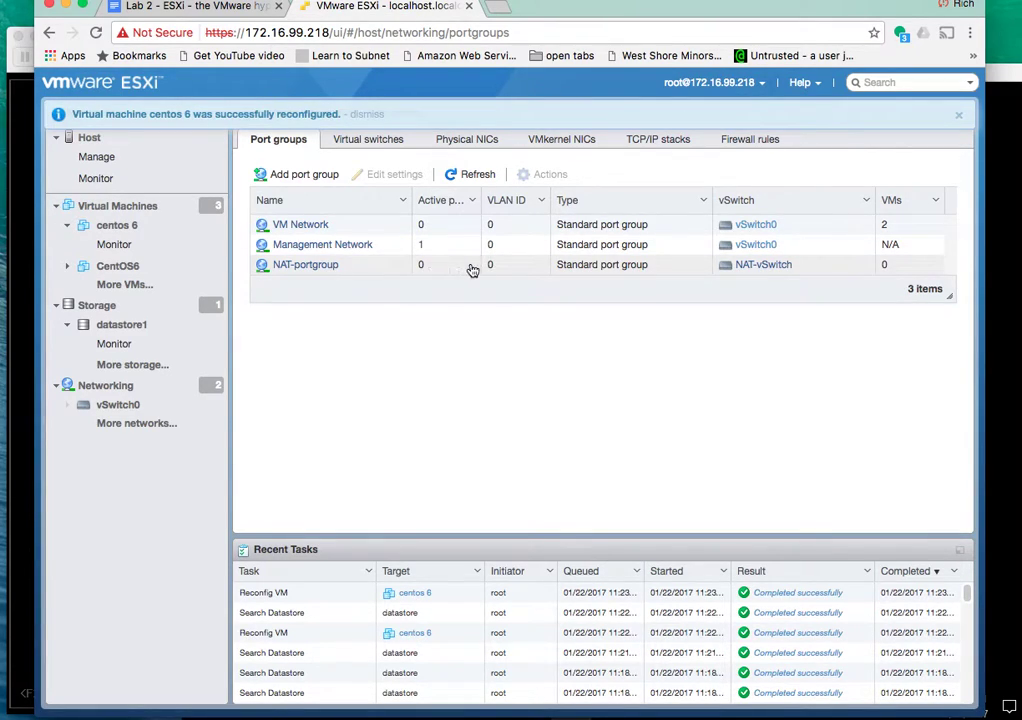
{"action": "left_click", "coordinate": [304, 266]}
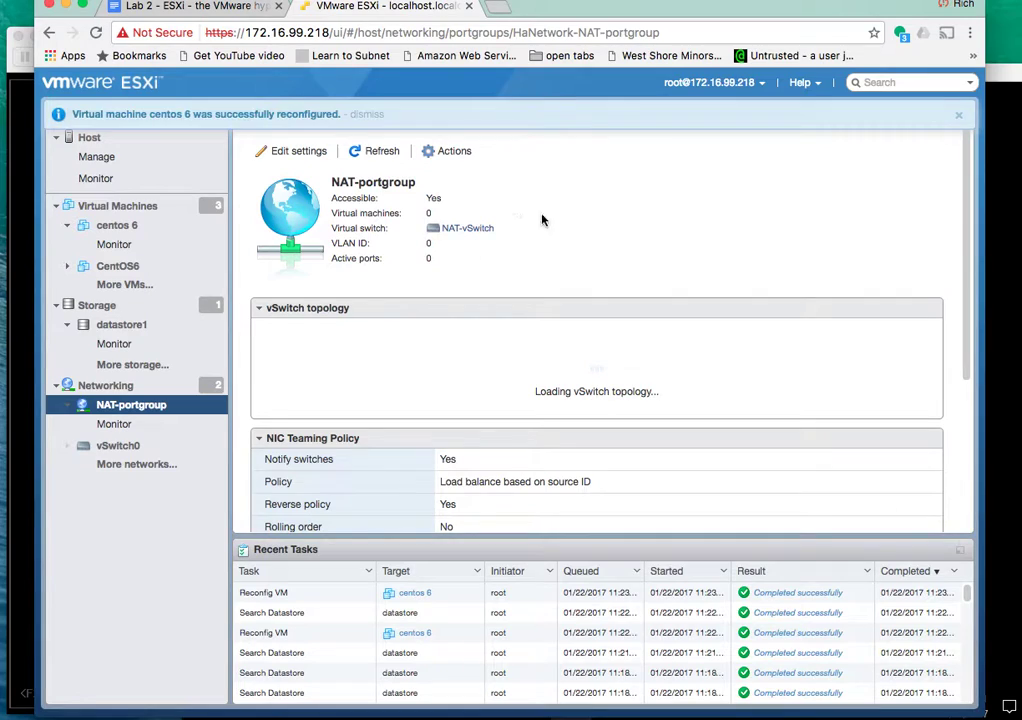
{"action": "left_click", "coordinate": [449, 157]}
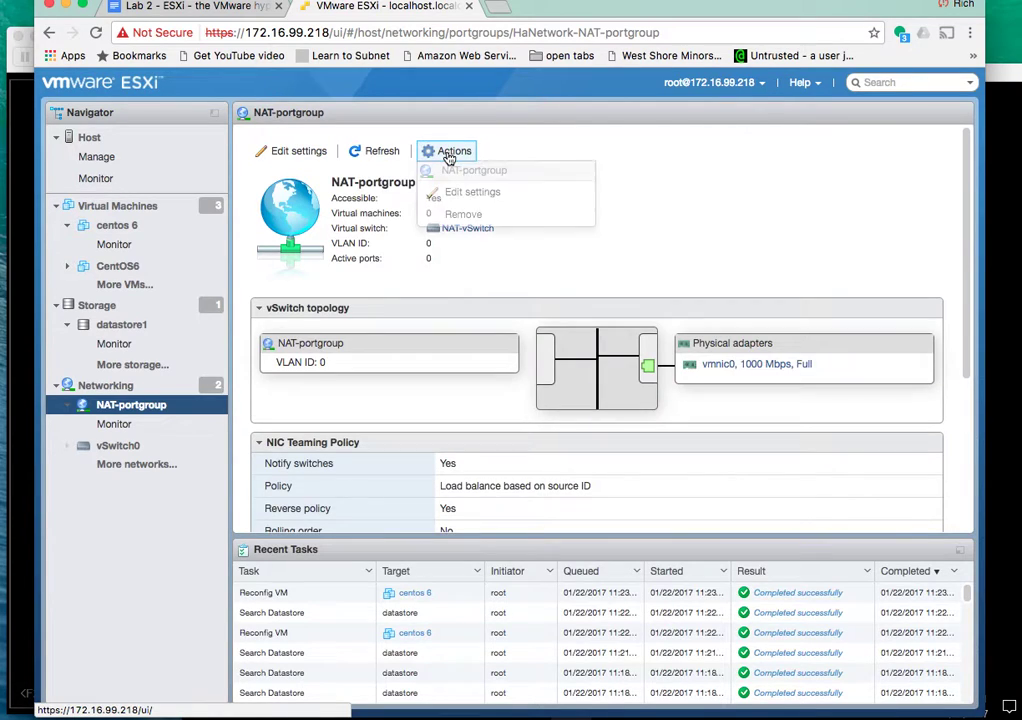
{"action": "left_click", "coordinate": [489, 216]}
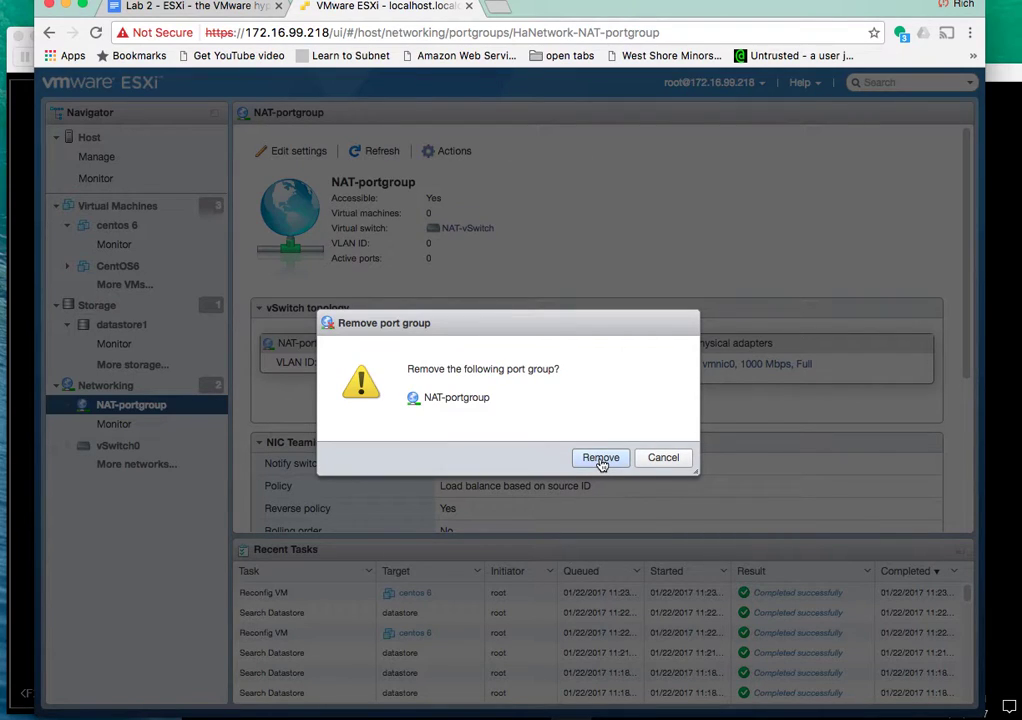
{"action": "left_click", "coordinate": [601, 524]}
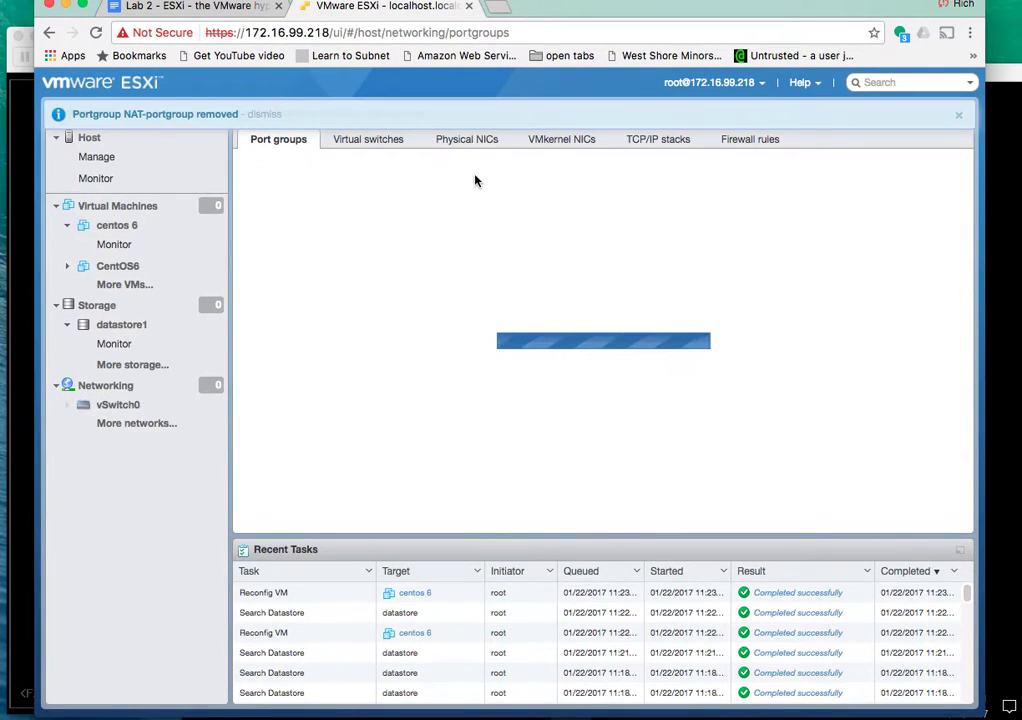
- Remove the NAT-vSwitch virtual switch from the host
{"action": "left_click", "coordinate": [375, 141]}
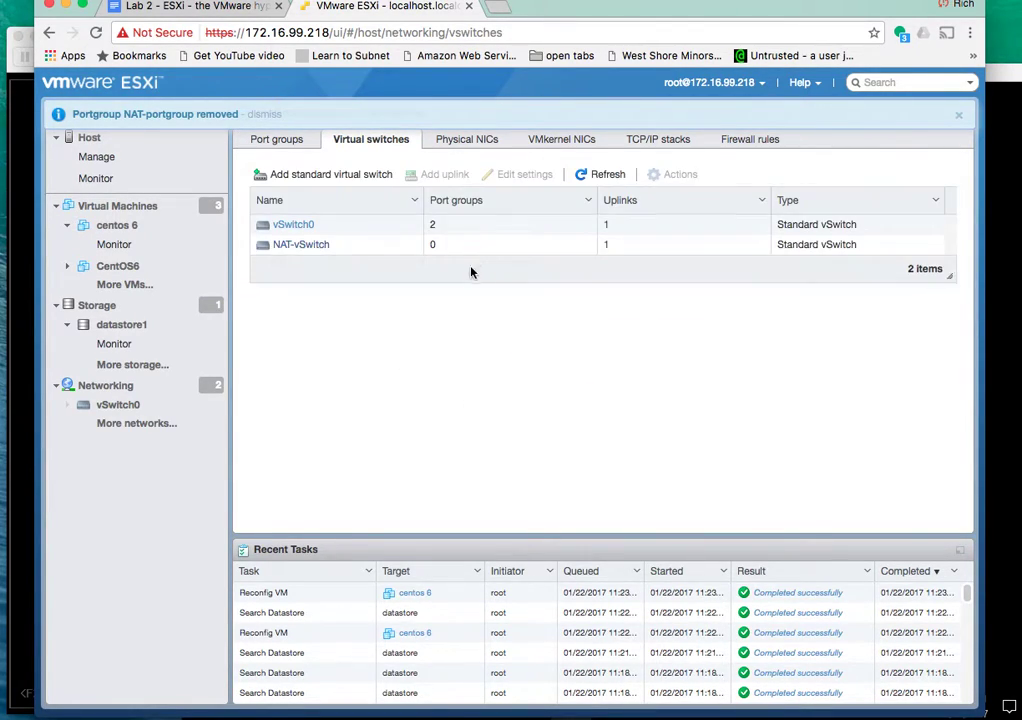
{"action": "left_click", "coordinate": [333, 255]}
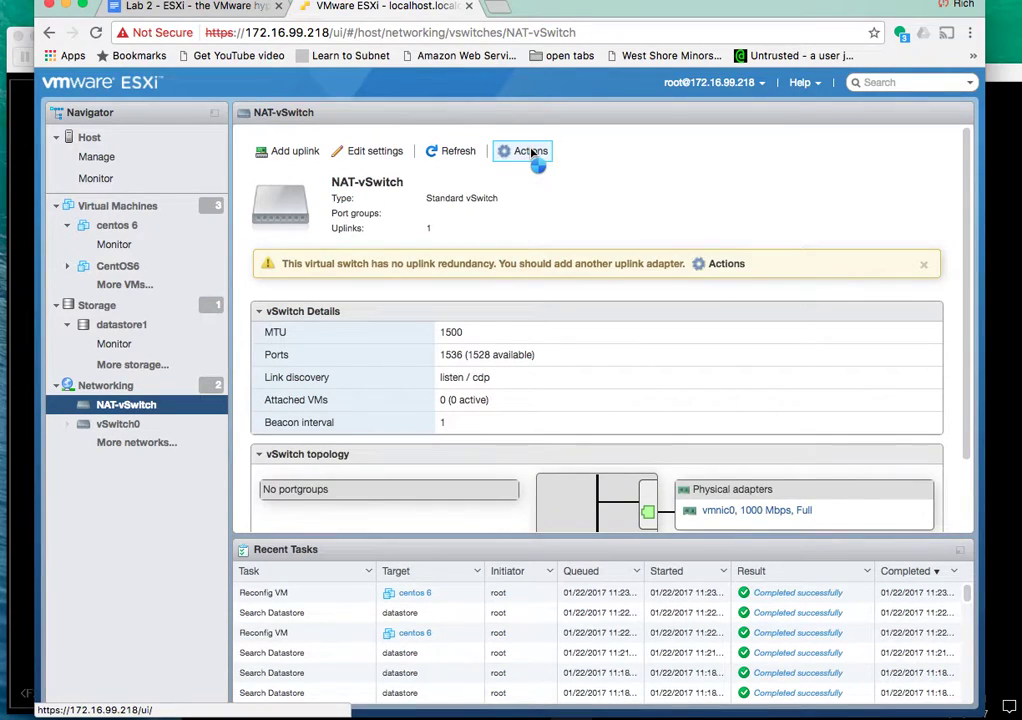
{"action": "left_click", "coordinate": [531, 151]}
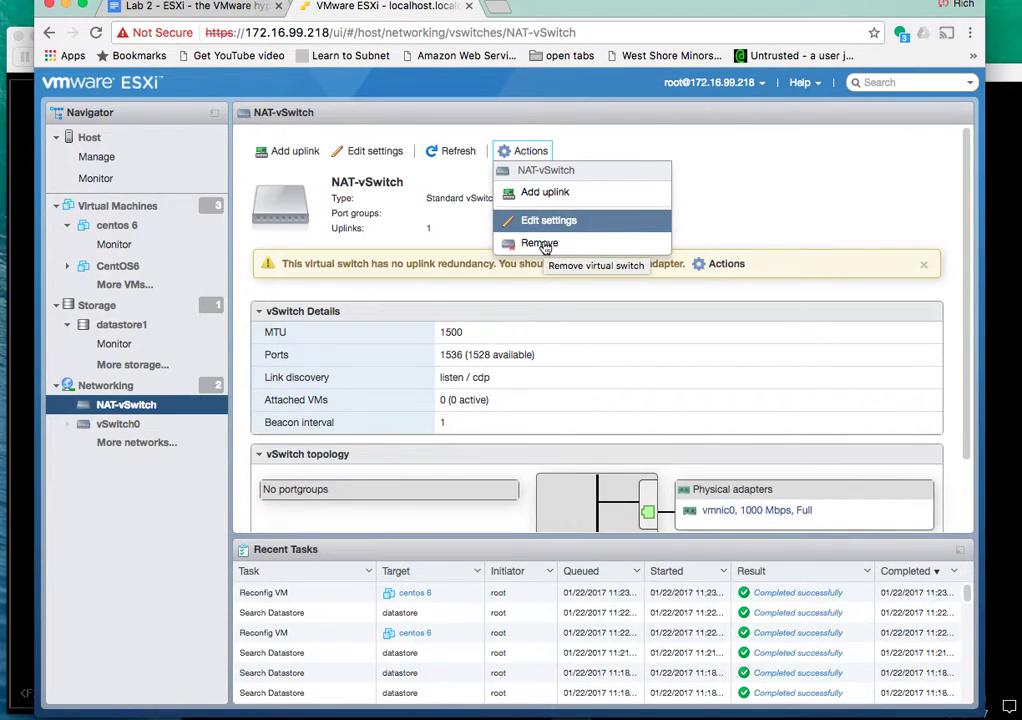
{"action": "left_click", "coordinate": [545, 245]}
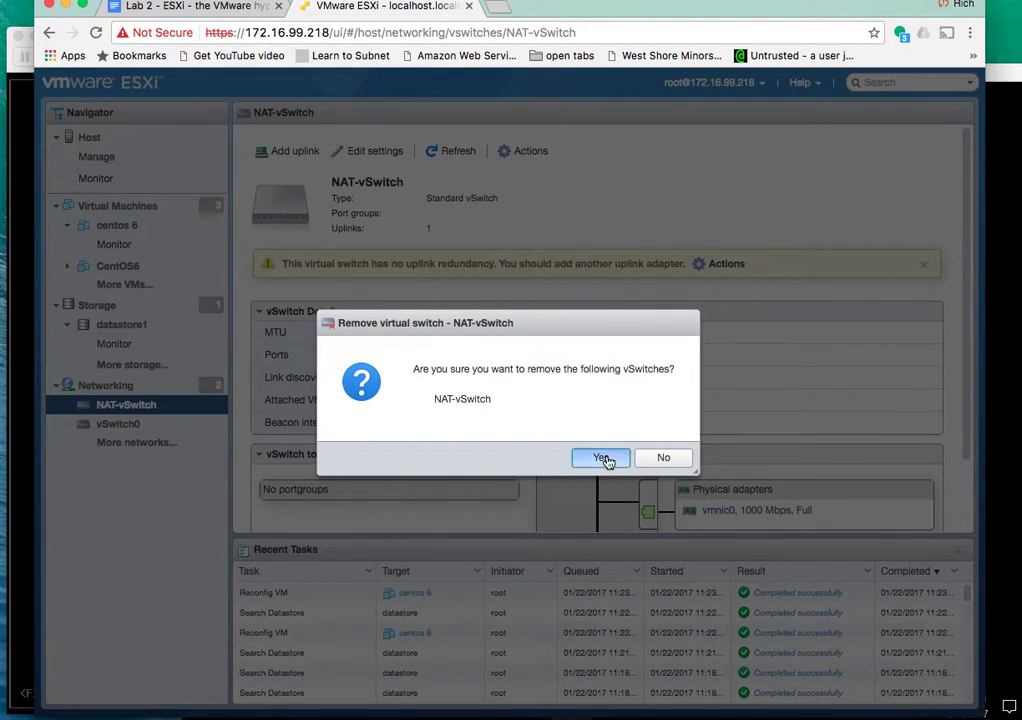
{"action": "left_click", "coordinate": [600, 458]}
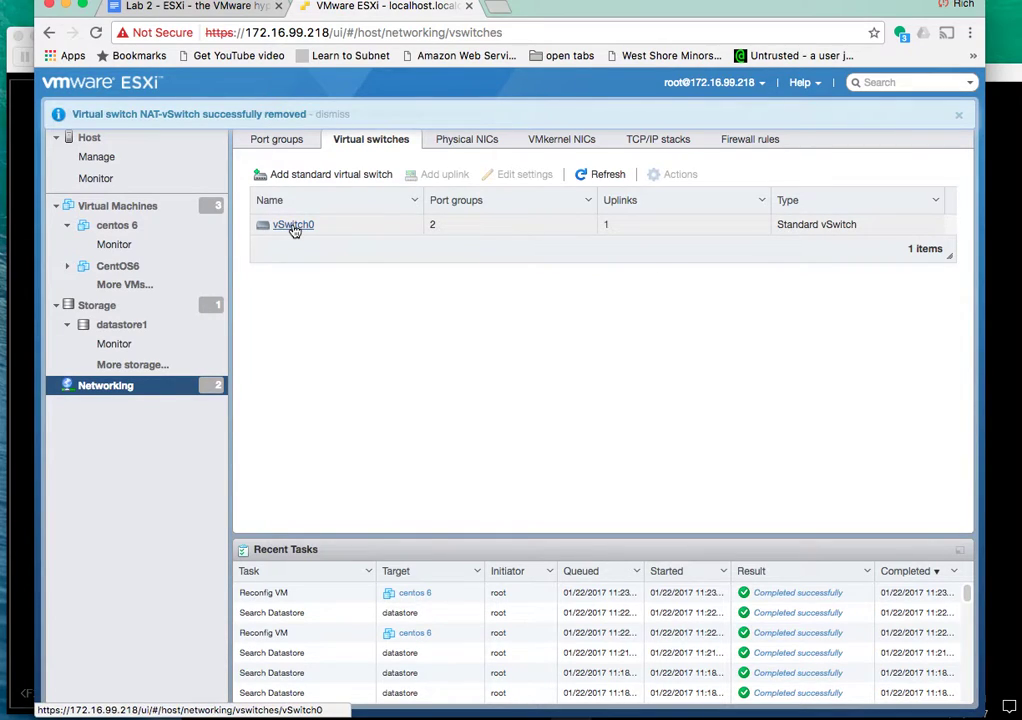
- Add vmnic0 as a second uplink to vSwitch0, save the switch and review its topology
{"action": "left_click", "coordinate": [293, 226]}
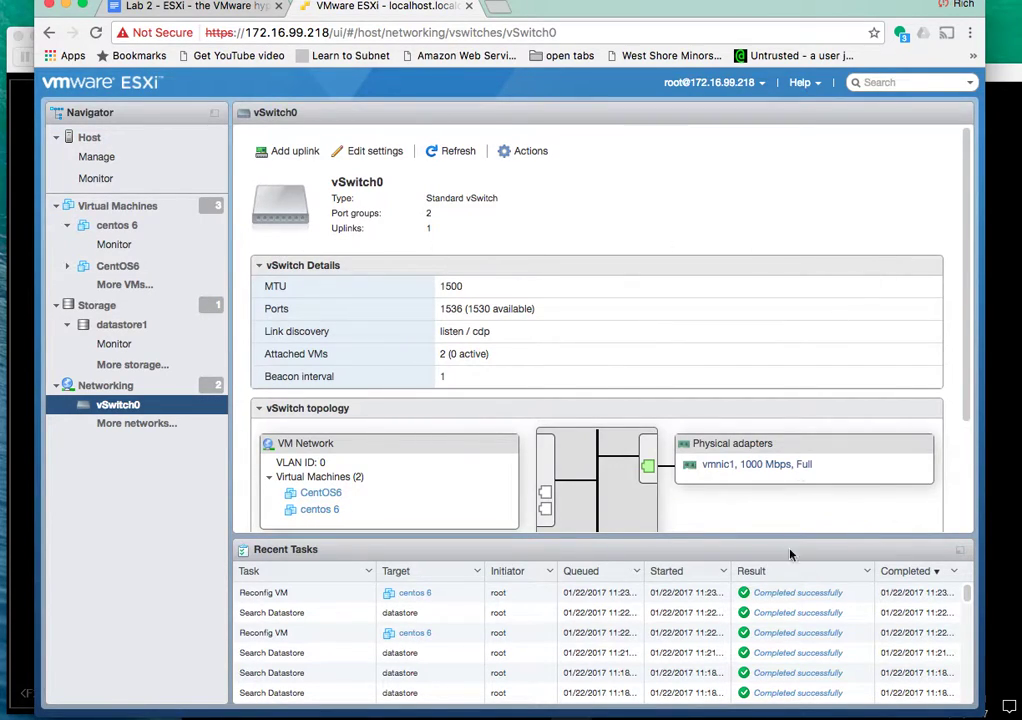
{"action": "left_click", "coordinate": [290, 151]}
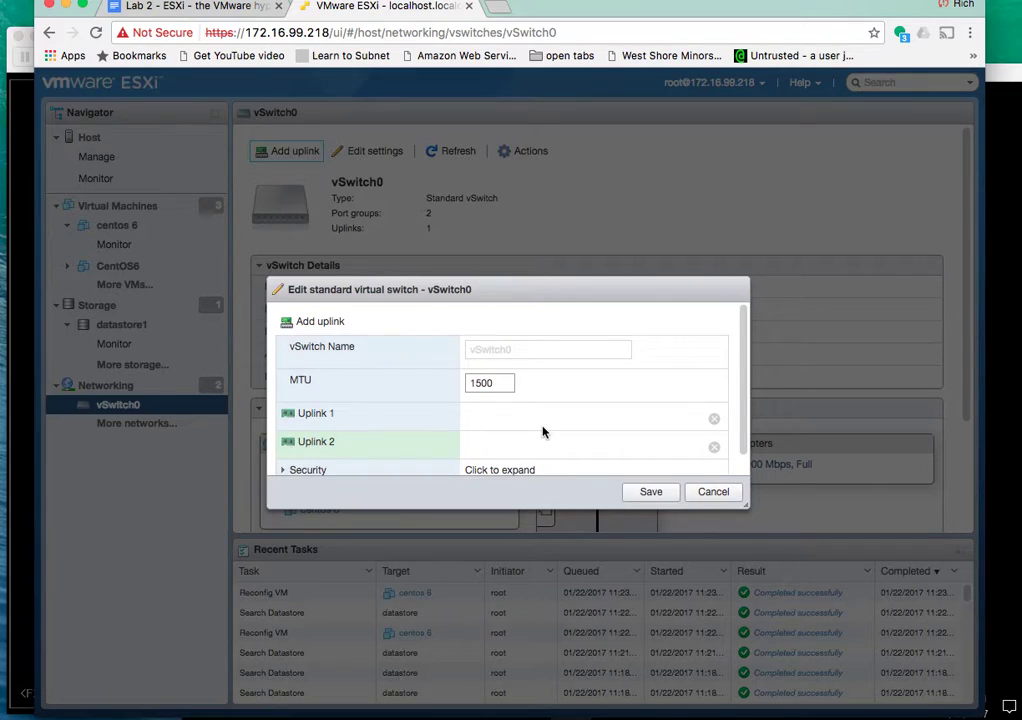
{"action": "scroll", "coordinate": [507, 450], "scroll_direction": "down", "scroll_amount": 1}
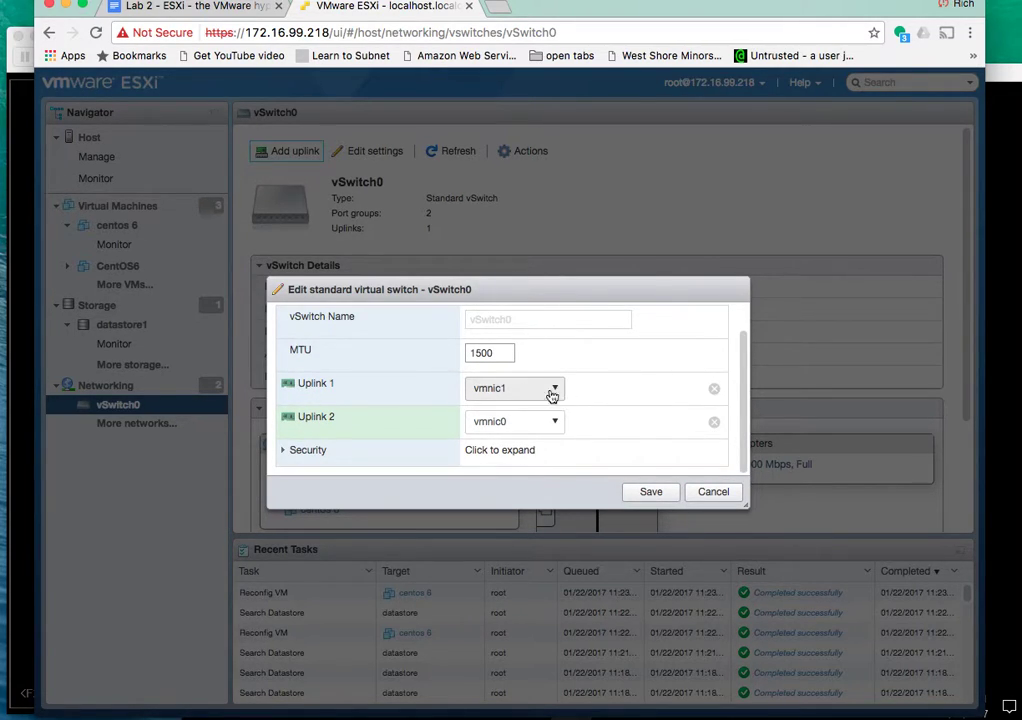
{"action": "left_click", "coordinate": [651, 492]}
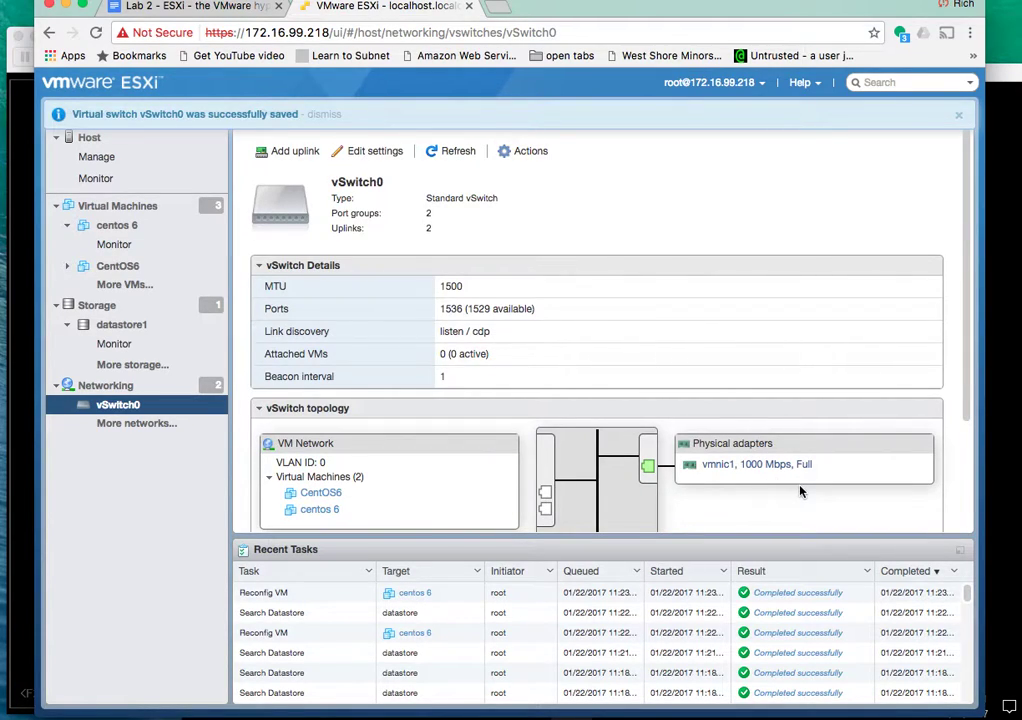
{"action": "scroll", "coordinate": [723, 497], "scroll_direction": "down", "scroll_amount": 1}
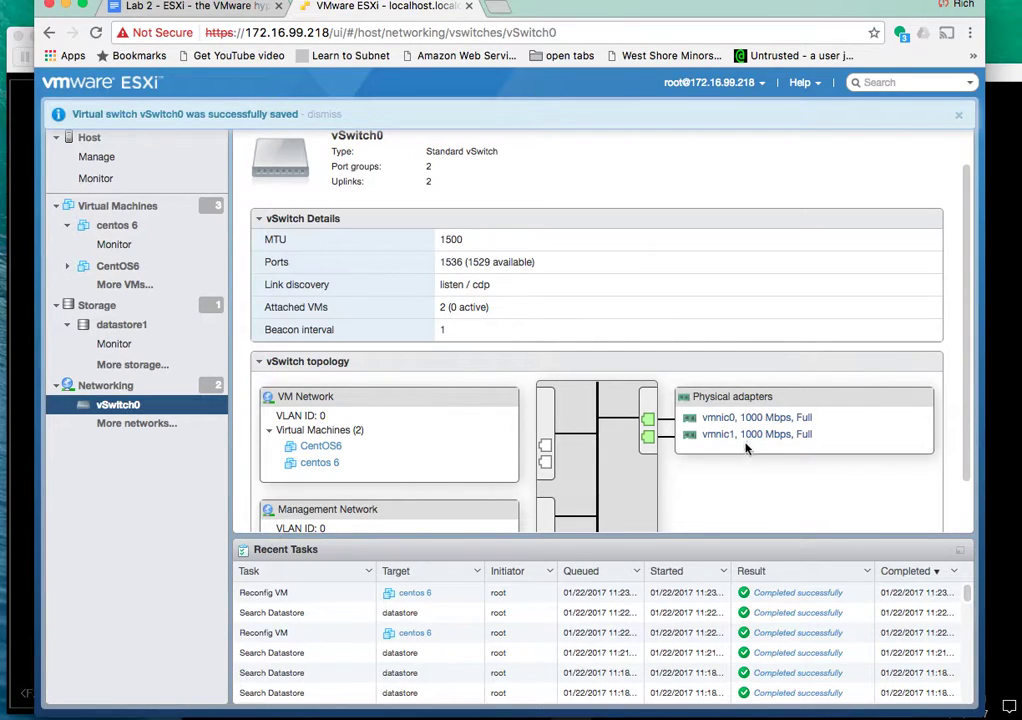
- Switch to the VMware ESXi 6 virtual machine window and set its Network Adapter 2 connection to NAT
{"action": "scroll", "coordinate": [587, 241], "scroll_direction": "up", "scroll_amount": 1}
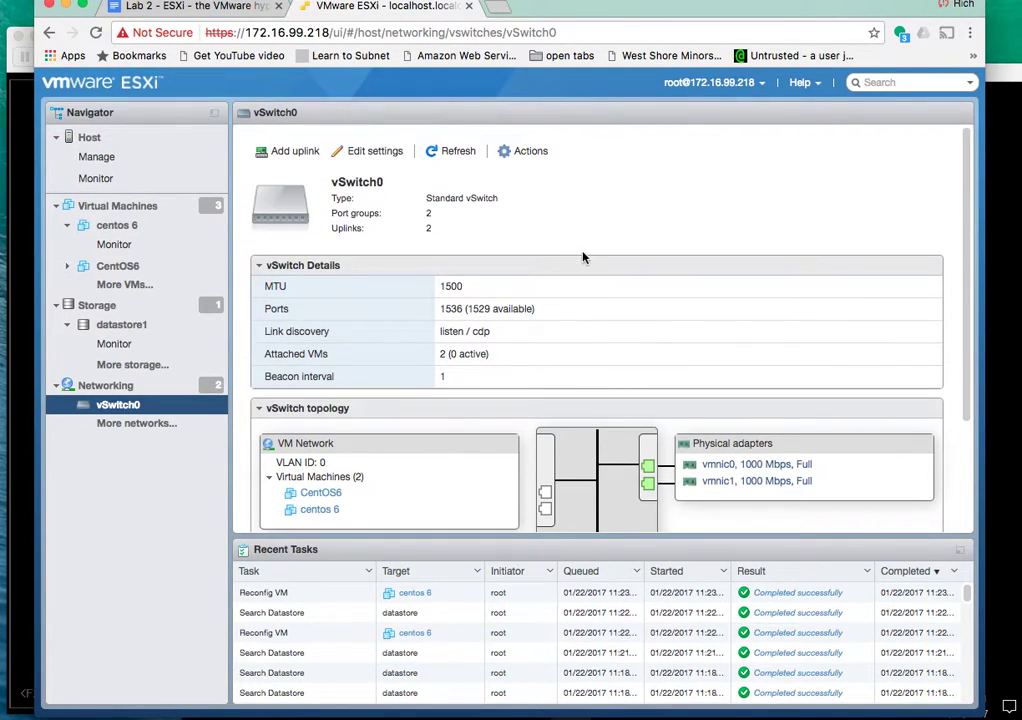
{"action": "left_click", "coordinate": [27, 287]}
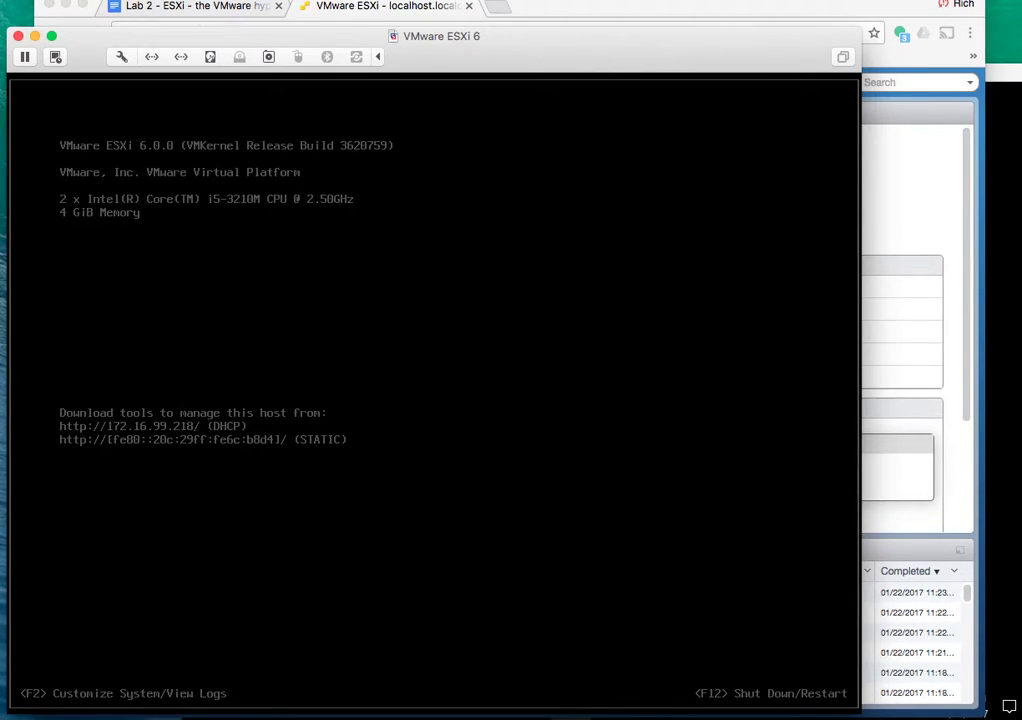
{"action": "left_click", "coordinate": [110, 0]}
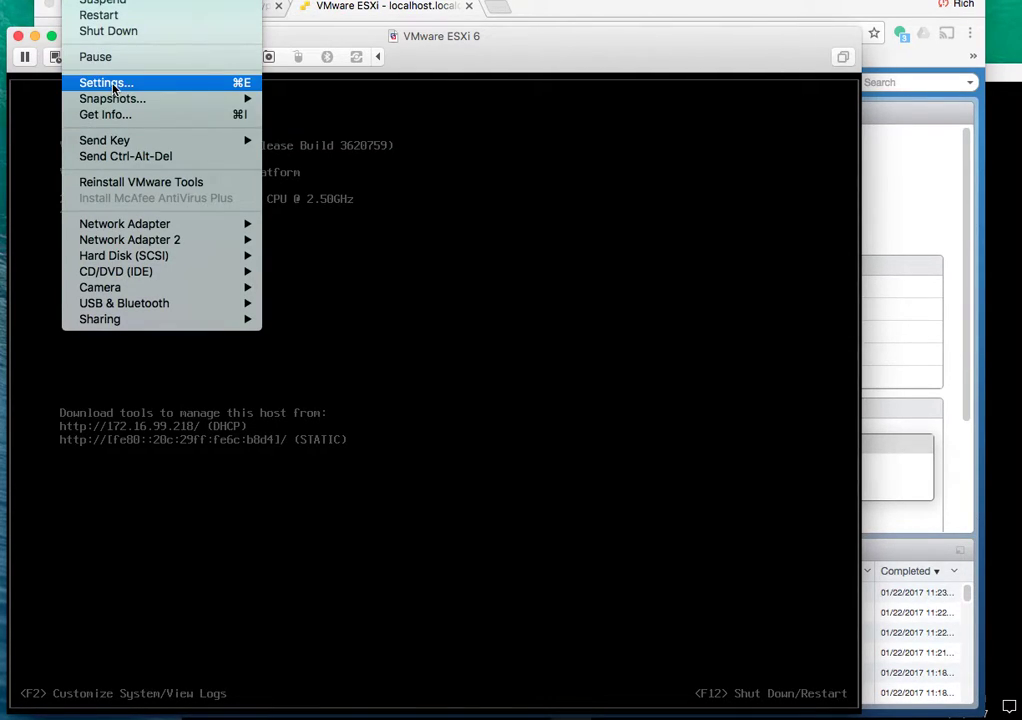
{"action": "mouse_move", "coordinate": [128, 240]}
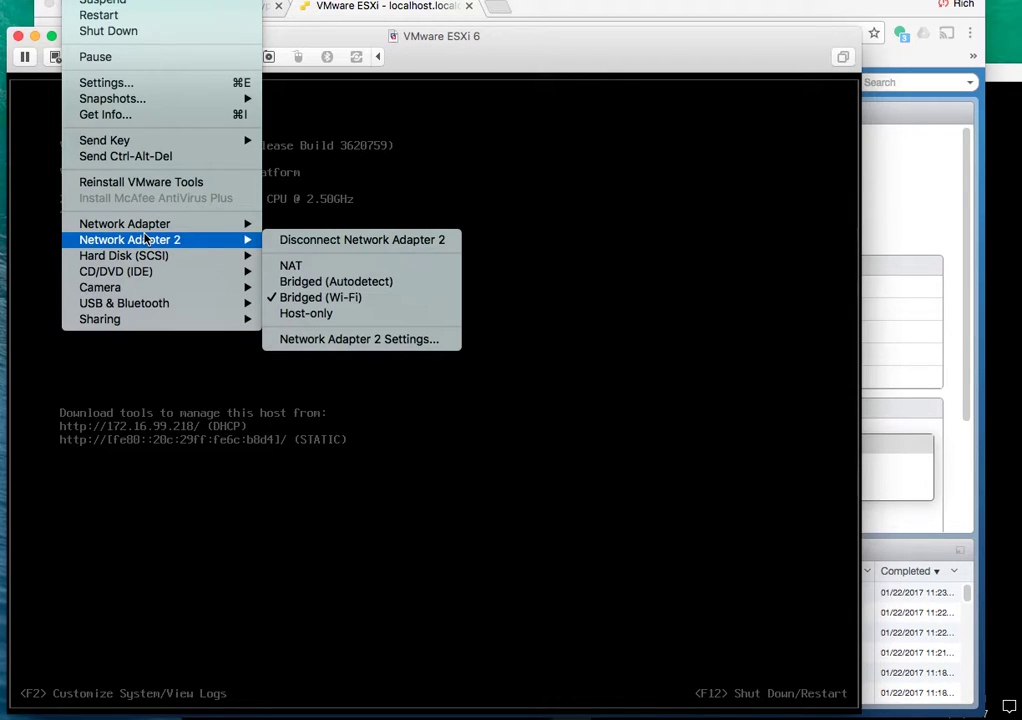
{"action": "left_click", "coordinate": [291, 267]}
- Reselect NAT for Network Adapter 2 and enter the administrator password to allow the virtual machine to monitor network traffic
{"action": "left_click", "coordinate": [100, 0]}
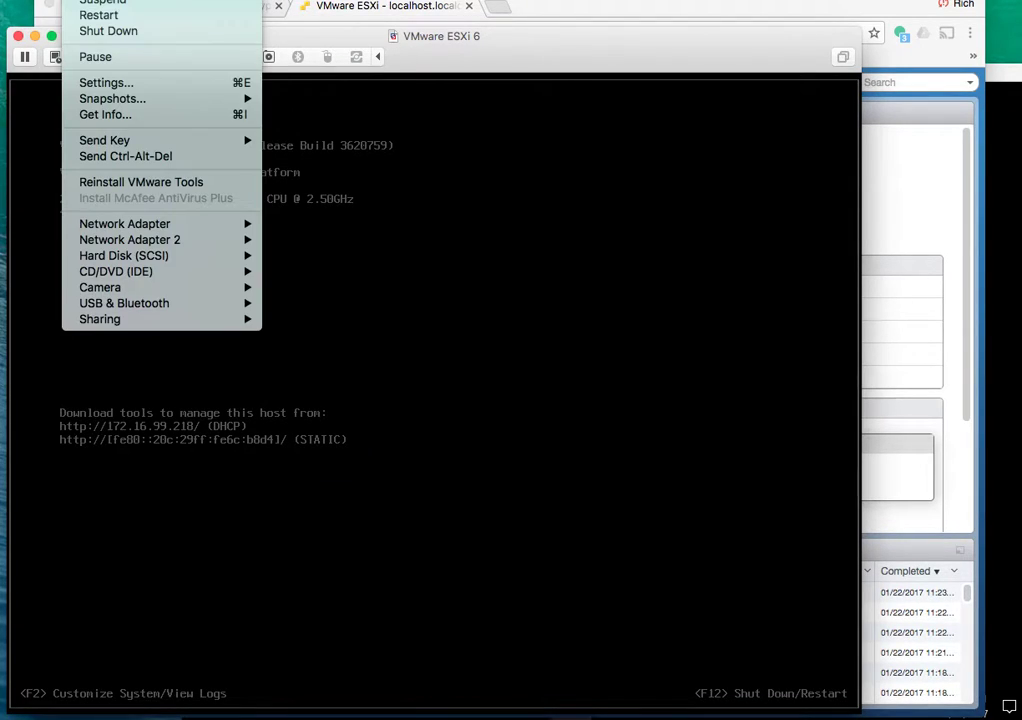
{"action": "mouse_move", "coordinate": [121, 240]}
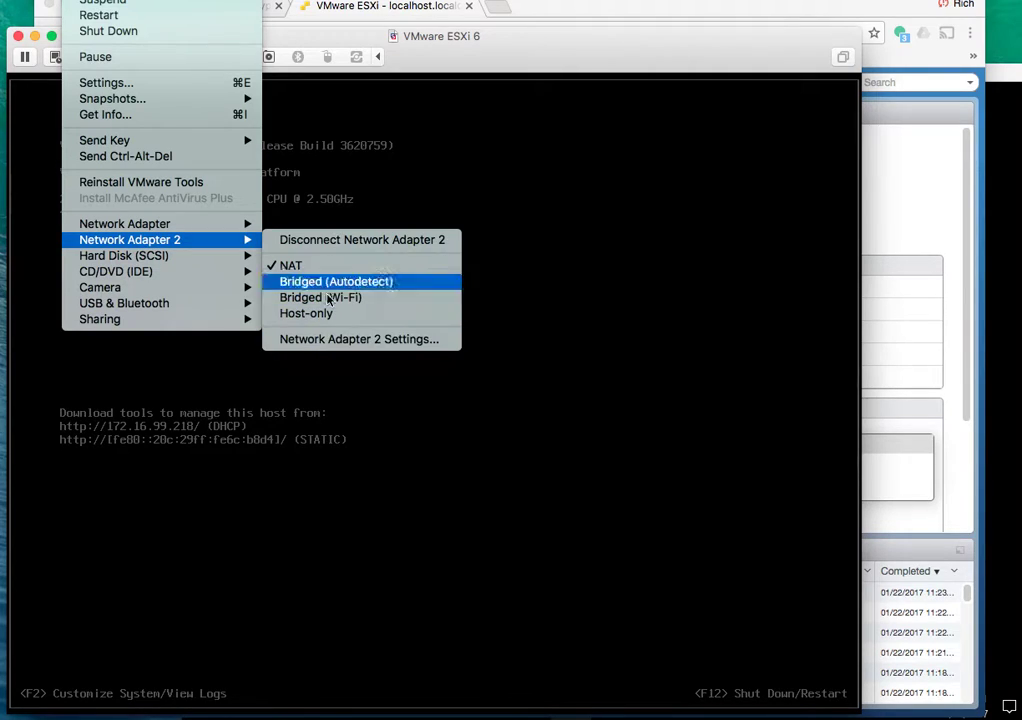
{"action": "left_click", "coordinate": [313, 262]}
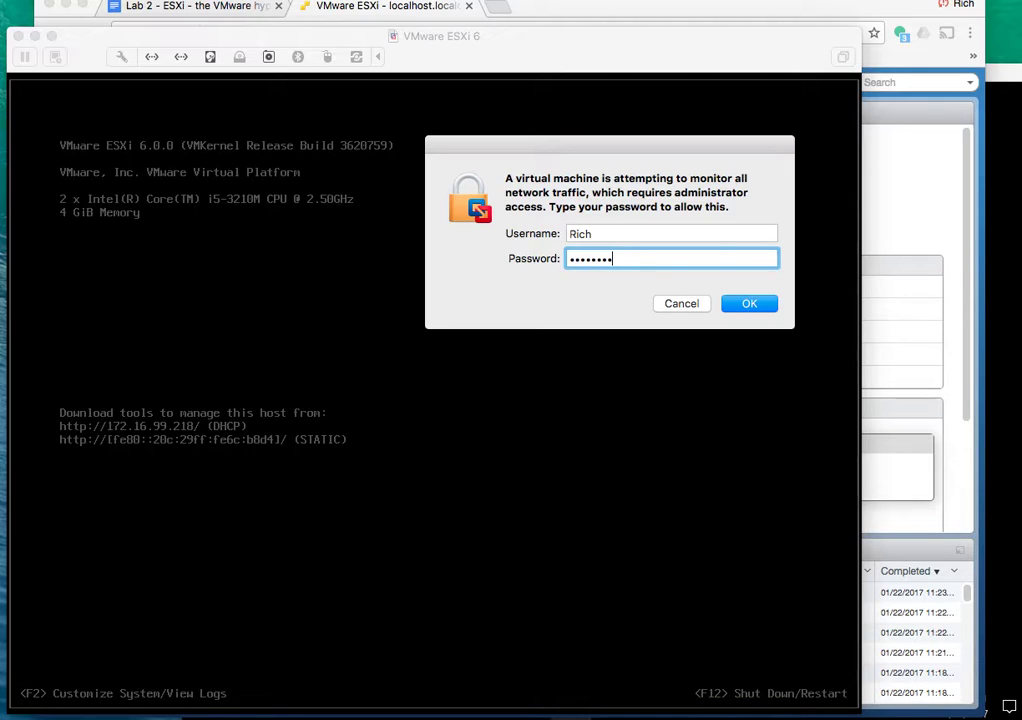
{"action": "left_click", "coordinate": [751, 303]}
{"action": "type", "text": "•••••••"}
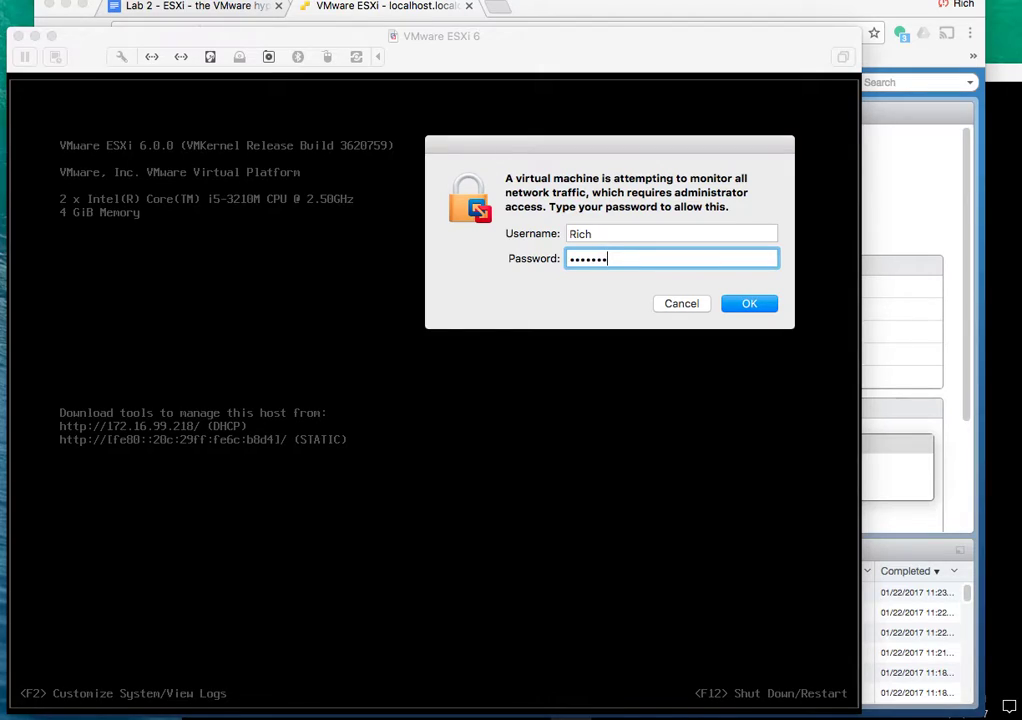